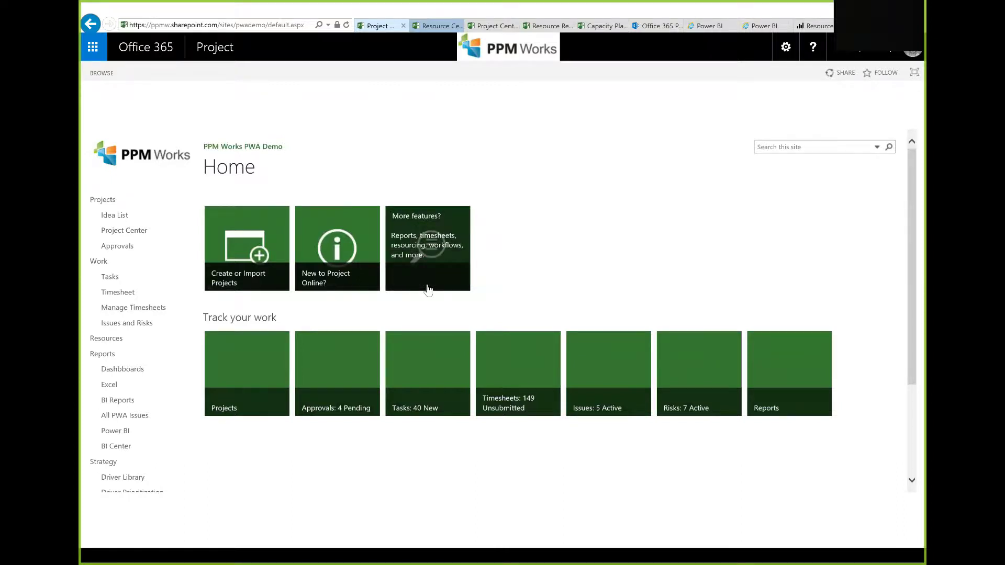
Expand the Project Manager role group in the Resource Center and review the available views and the selected resources.
{"action": "mouse_move", "coordinate": [324, 286]}
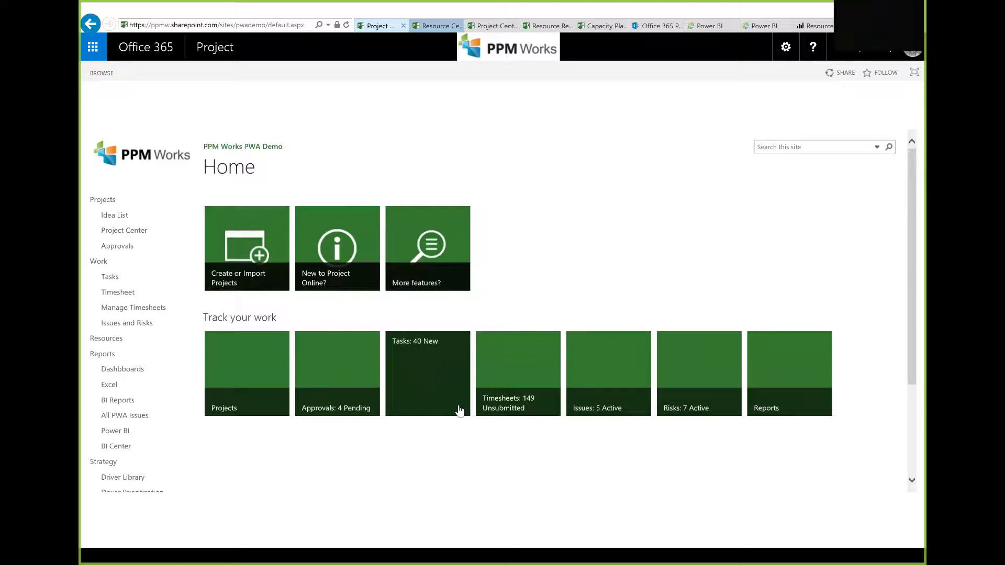
{"action": "left_click", "coordinate": [431, 29]}
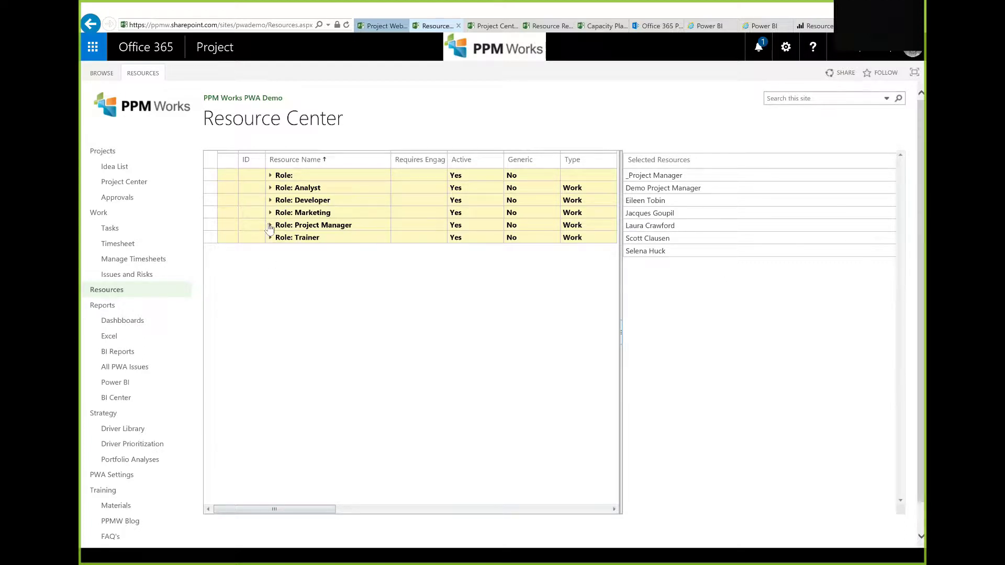
{"action": "left_click", "coordinate": [270, 225]}
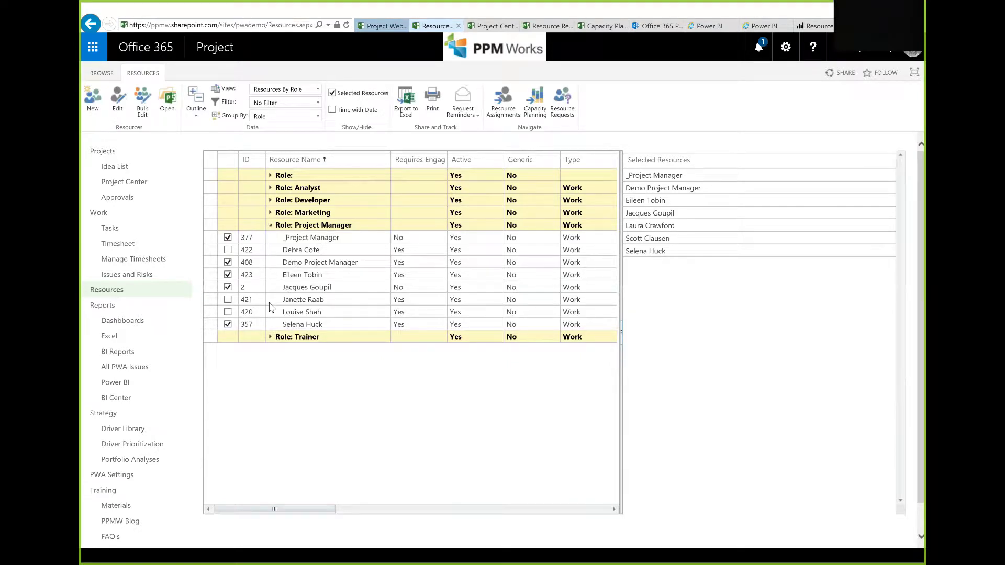
{"action": "left_click", "coordinate": [318, 90]}
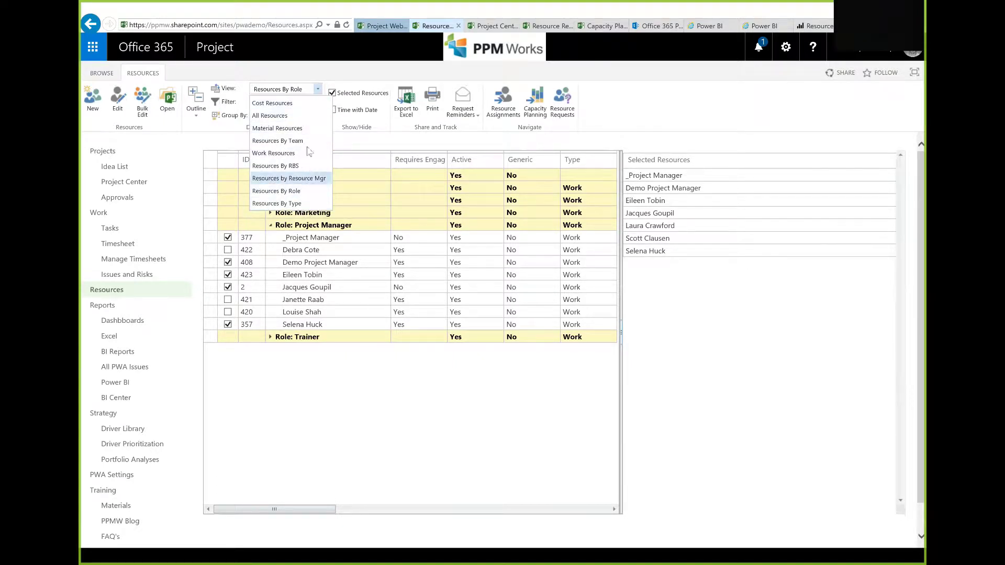
{"action": "left_click", "coordinate": [286, 90]}
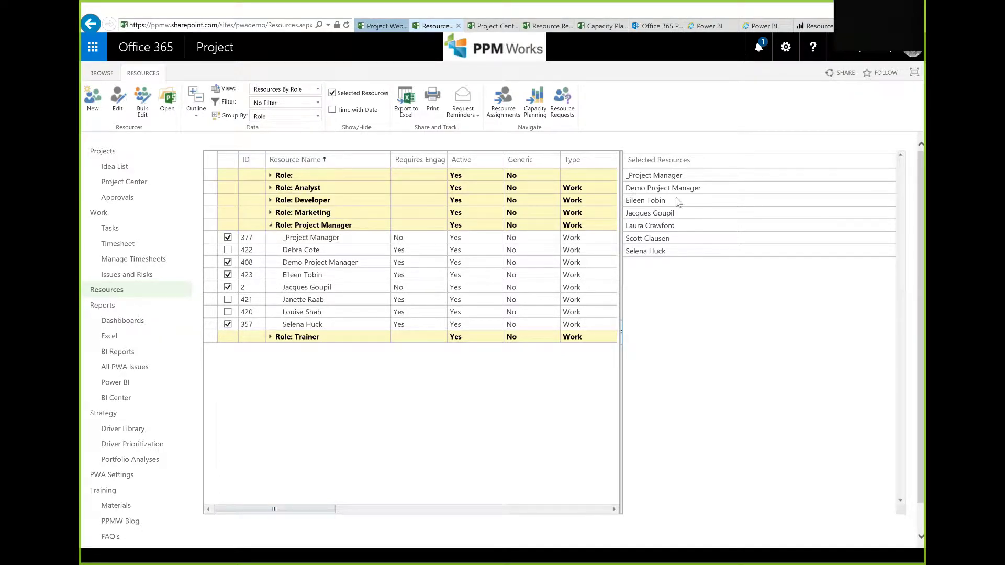
{"action": "left_click_drag", "start_coordinate": [682, 192], "coordinate": [682, 232]}
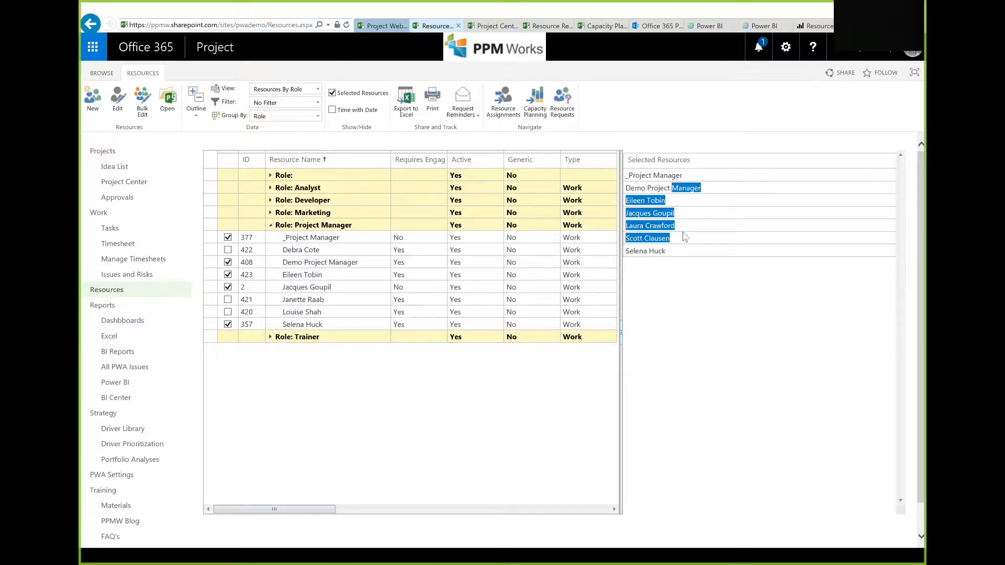
{"action": "left_click", "coordinate": [683, 232]}
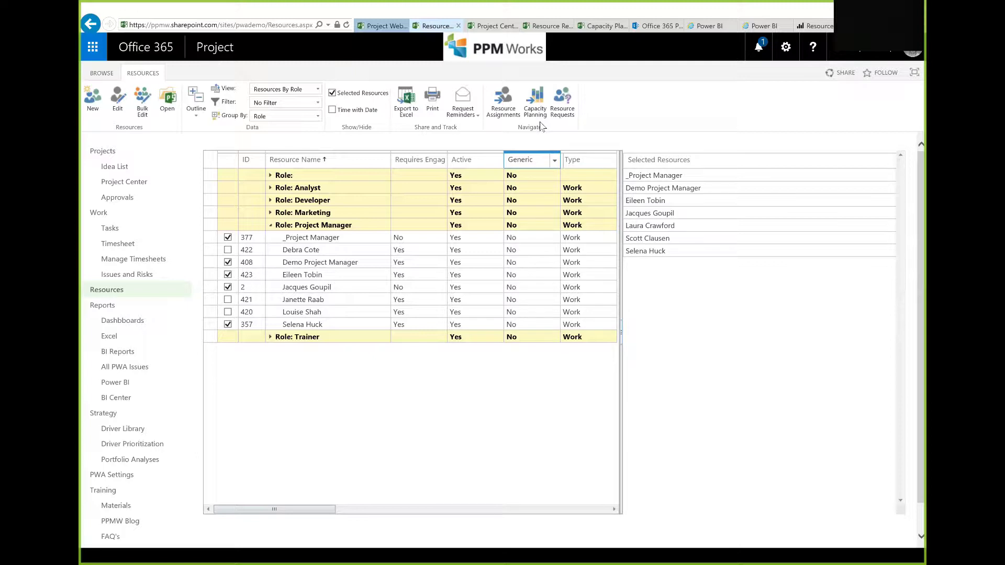
Examine the monthly Resource Utilization chart in Capacity Planning and collapse the project assignments of _Project Manager in the details.
{"action": "left_click", "coordinate": [598, 29]}
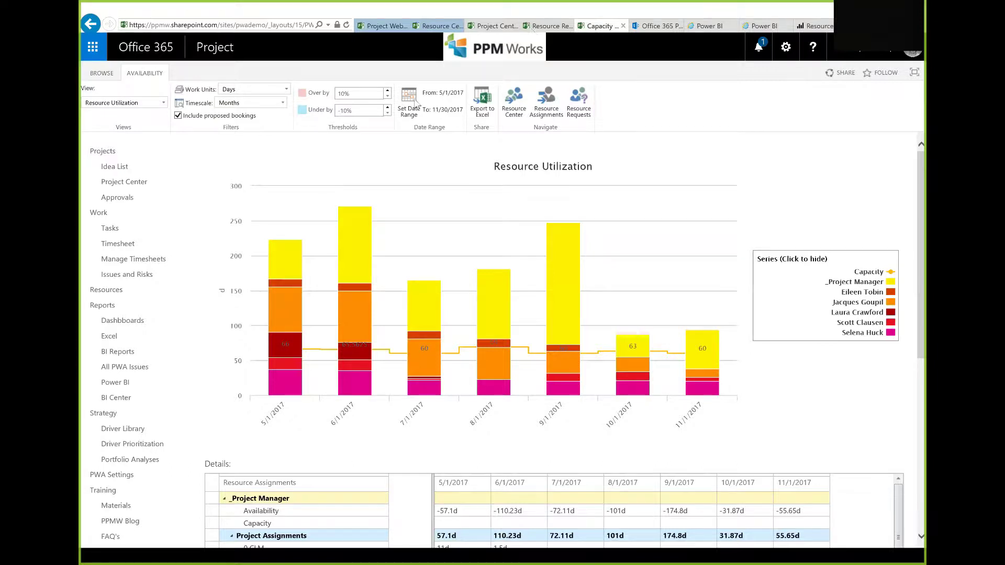
{"action": "mouse_move", "coordinate": [292, 320]}
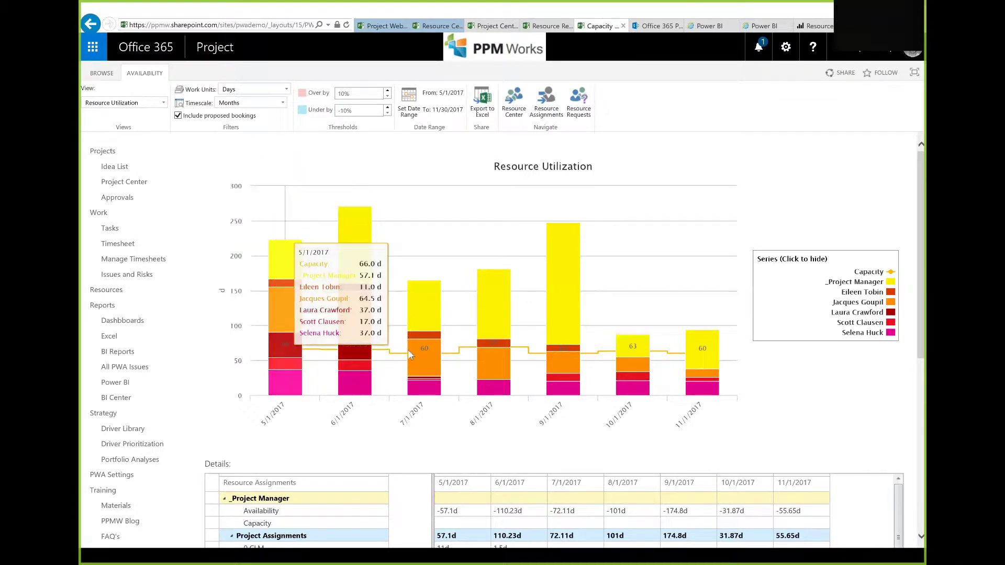
{"action": "mouse_move", "coordinate": [407, 349]}
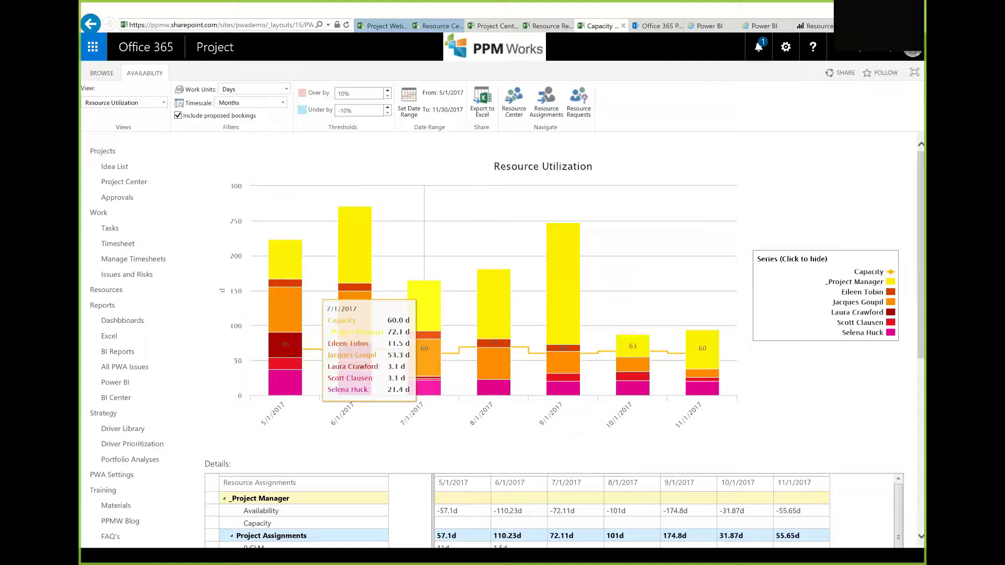
{"action": "mouse_move", "coordinate": [492, 350]}
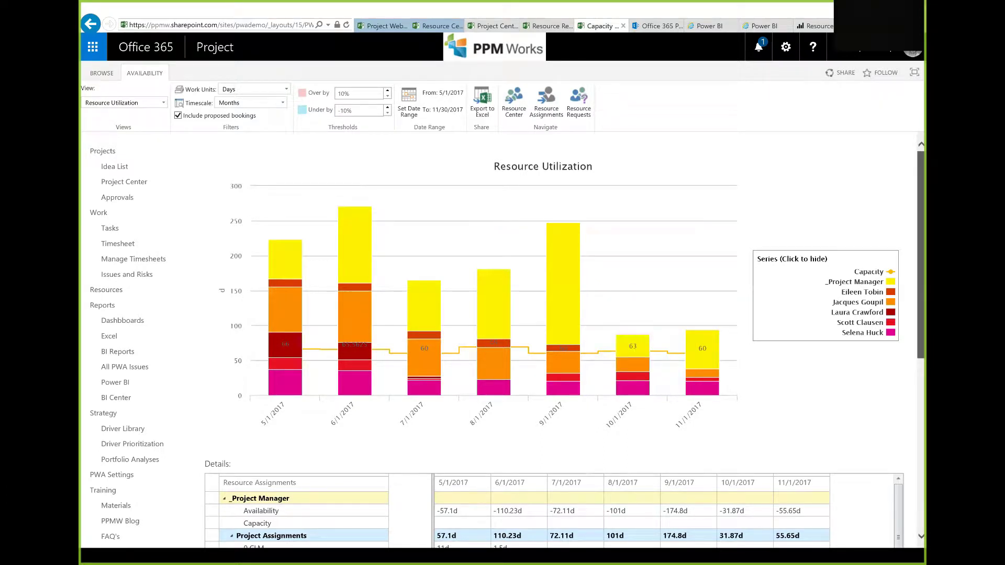
{"action": "scroll", "coordinate": [401, 384], "scroll_direction": "down", "scroll_amount": 4}
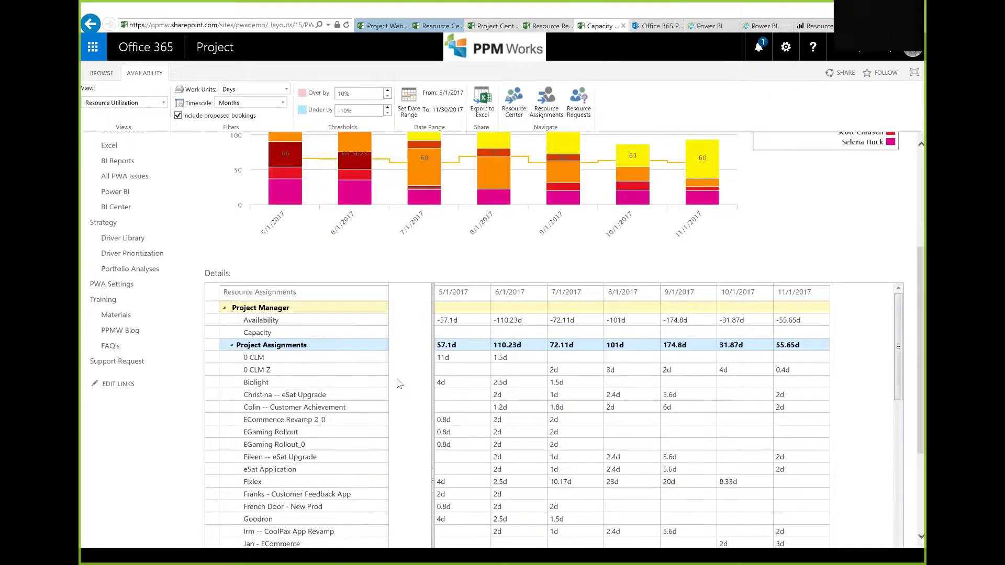
{"action": "left_click", "coordinate": [232, 347]}
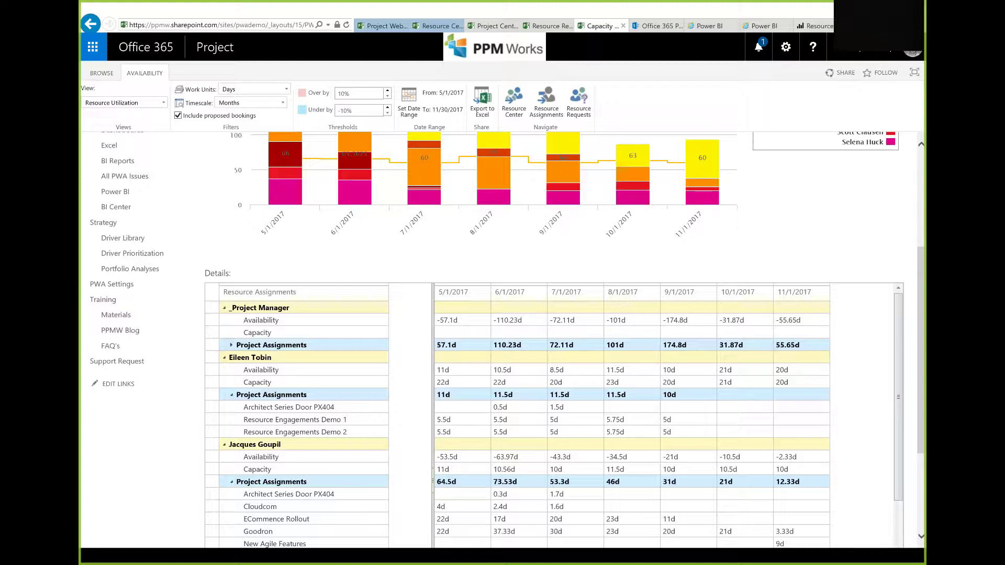
{"action": "scroll", "coordinate": [921, 345], "scroll_direction": "up", "scroll_amount": 3}
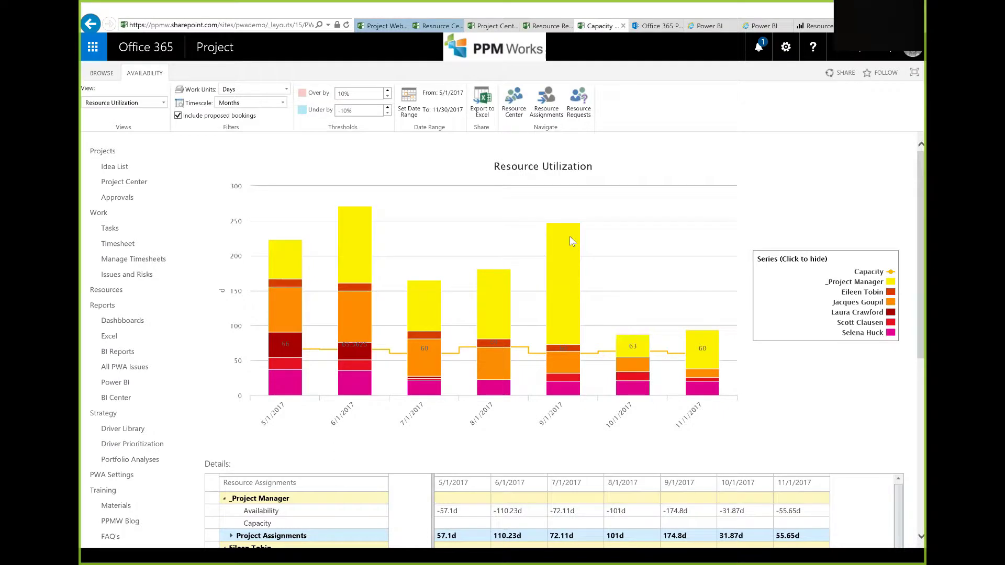
{"action": "mouse_move", "coordinate": [571, 240]}
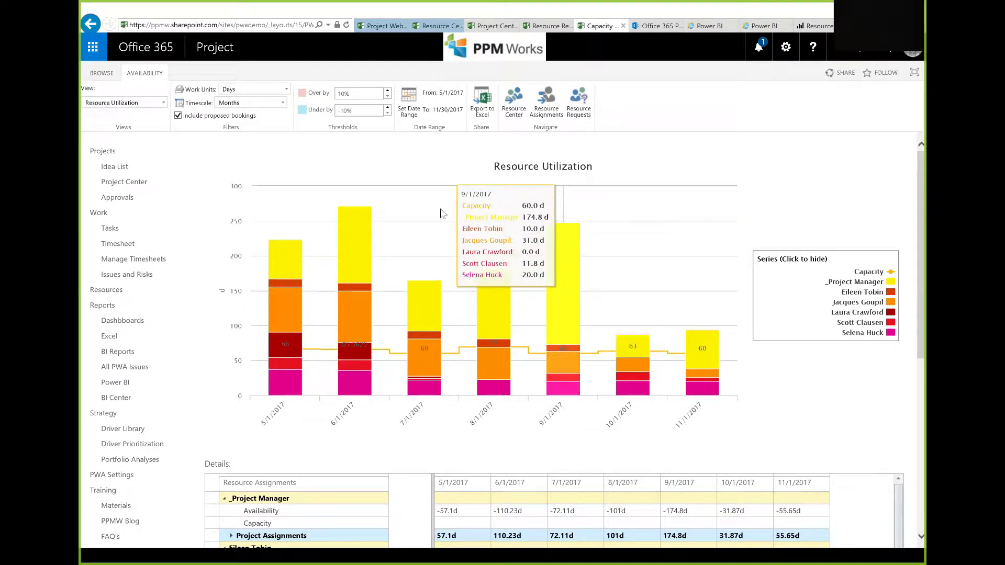
Return to the Project Web App home page and open the Project Center with its project commands shown.
{"action": "left_click", "coordinate": [385, 25]}
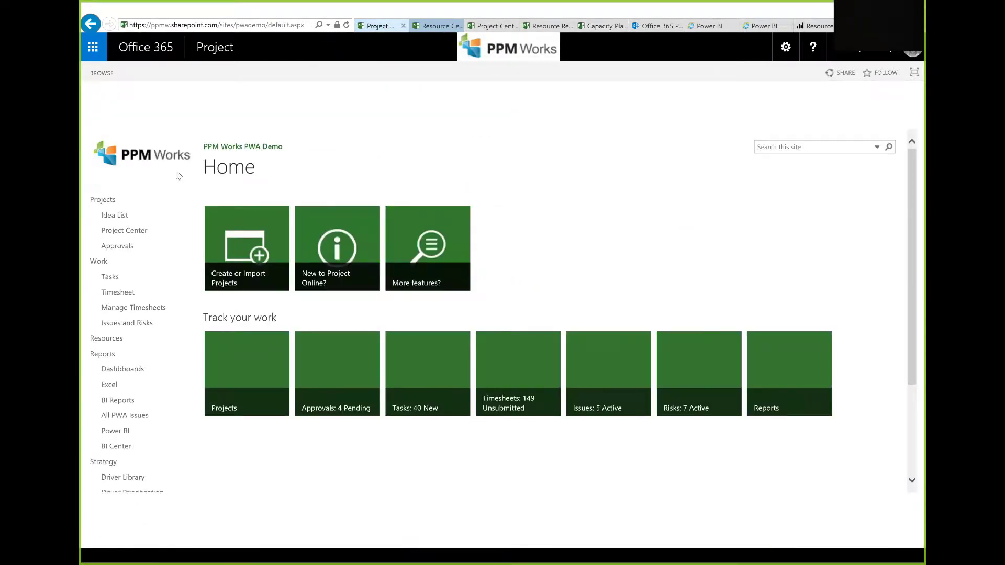
{"action": "left_click", "coordinate": [123, 231]}
{"action": "left_click", "coordinate": [137, 73]}
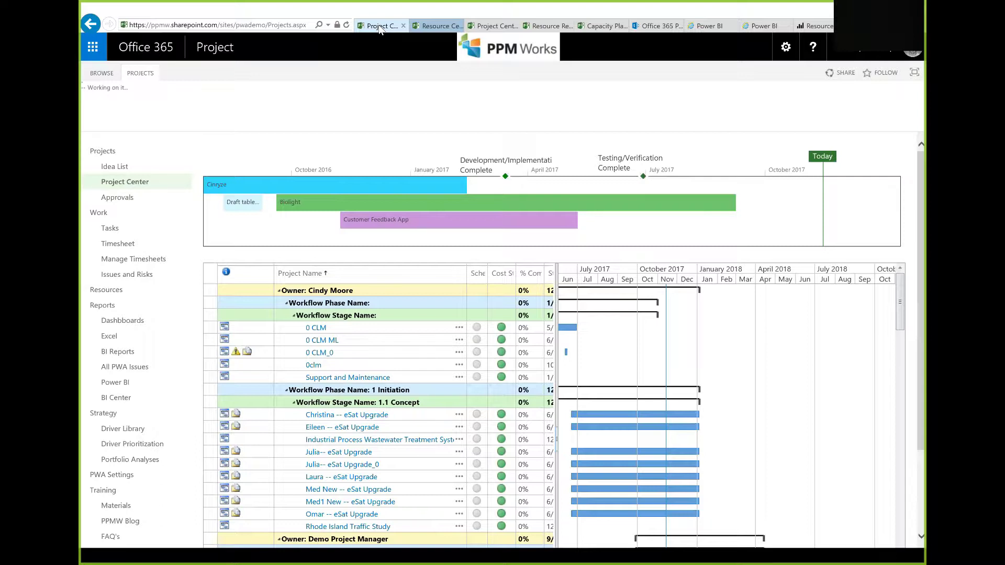
Switch to the Project Professional window holding Resource Engagements Demo 1.
{"action": "key", "text": "alt+Tab"}
{"action": "key", "text": "alt+Tab"}
{"action": "key", "text": "alt+Tab"}
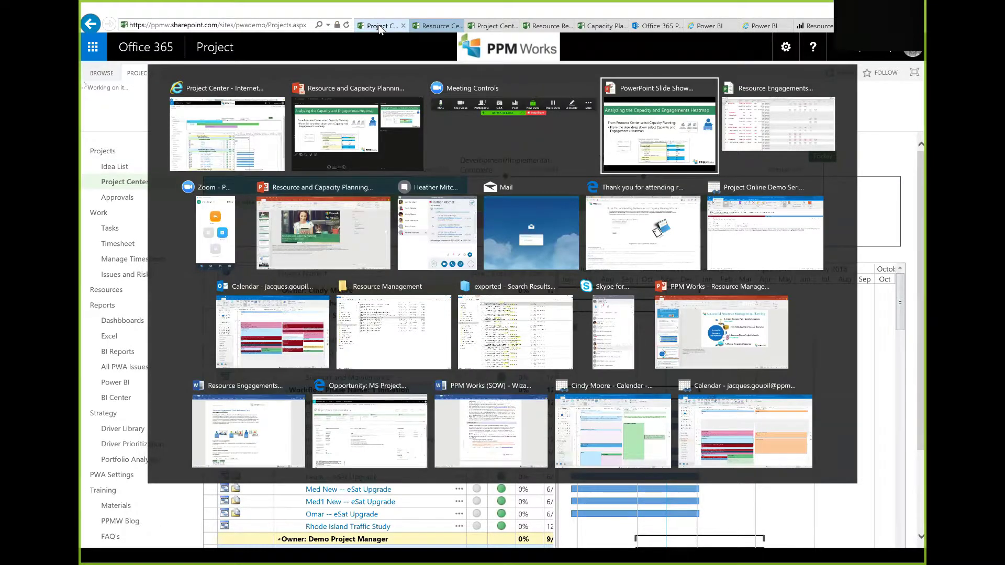
{"action": "left_click", "coordinate": [795, 108]}
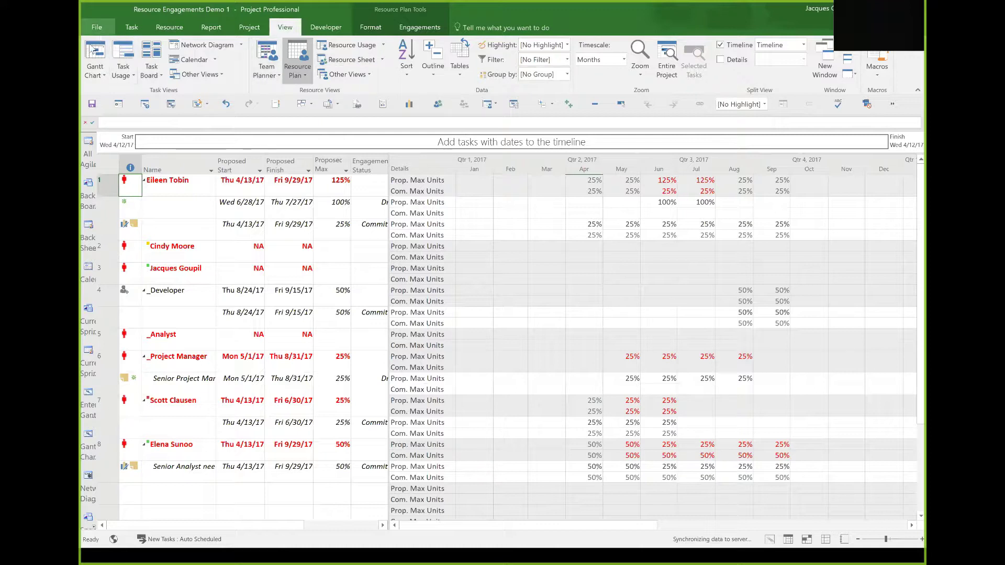
{"action": "left_click", "coordinate": [94, 29]}
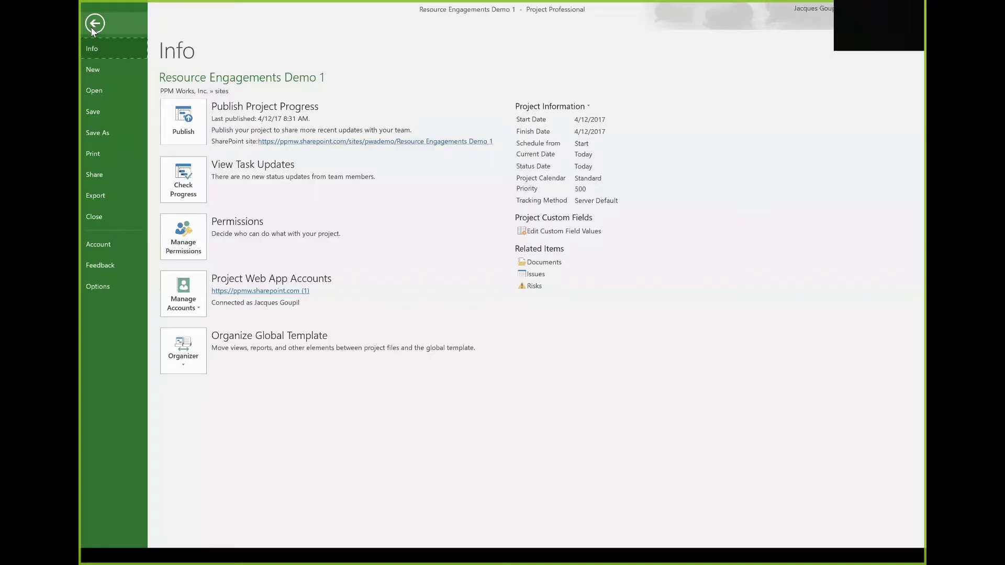
{"action": "left_click", "coordinate": [91, 70]}
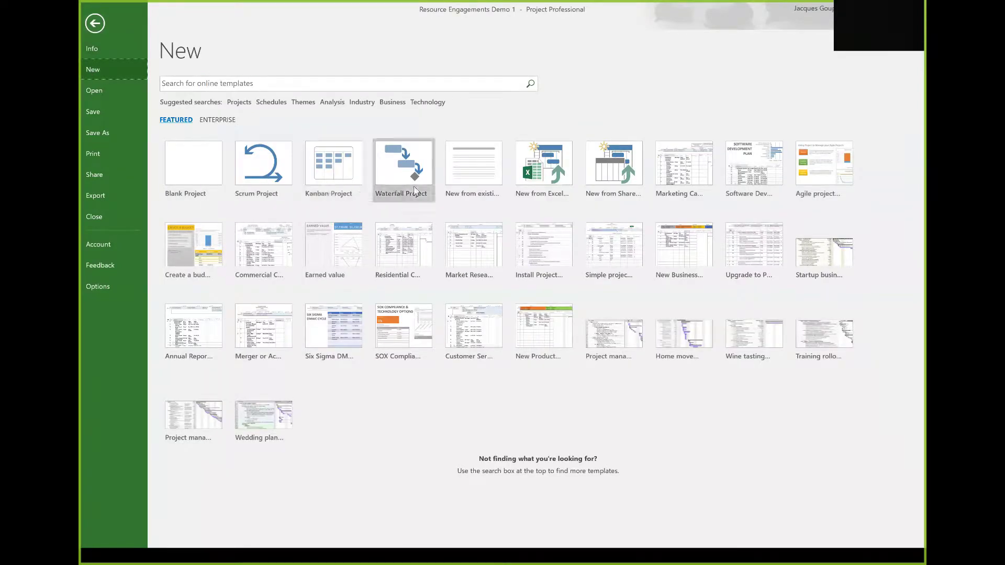
{"action": "left_click", "coordinate": [96, 27]}
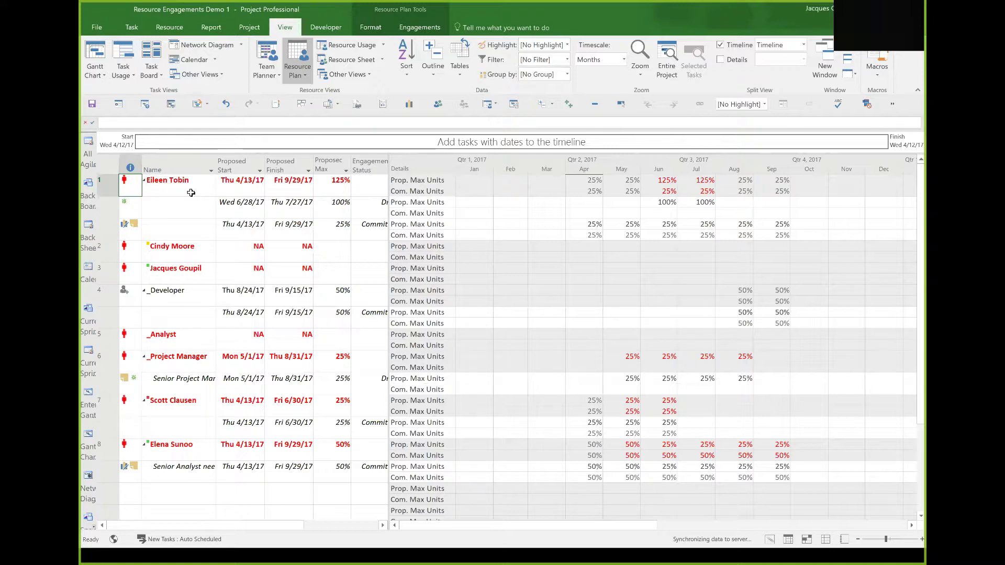
Show Resource Engagements Demo 1 as a Gantt Chart and create a new project from the enterprise template New Store.
{"action": "left_click", "coordinate": [100, 55]}
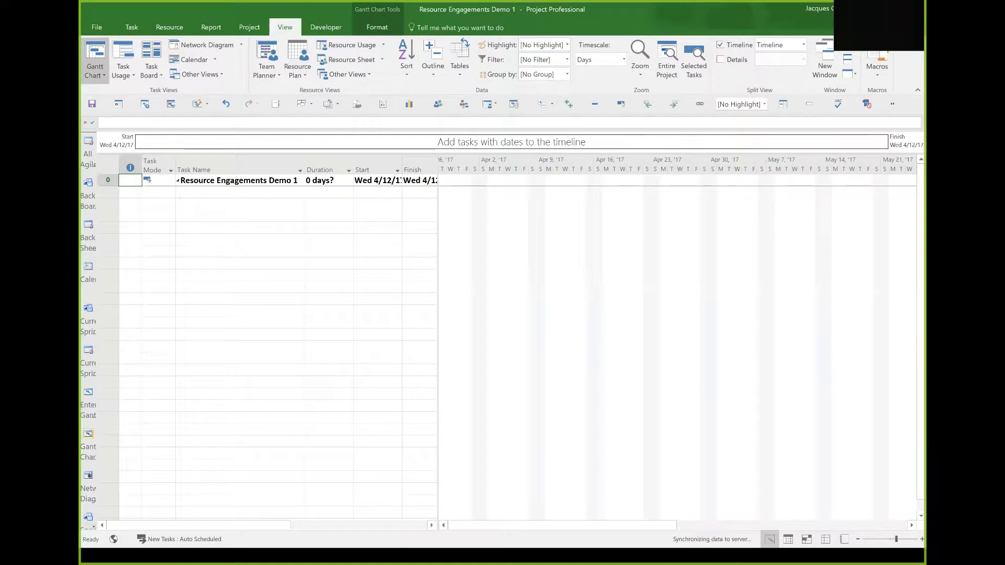
{"action": "left_click", "coordinate": [185, 192]}
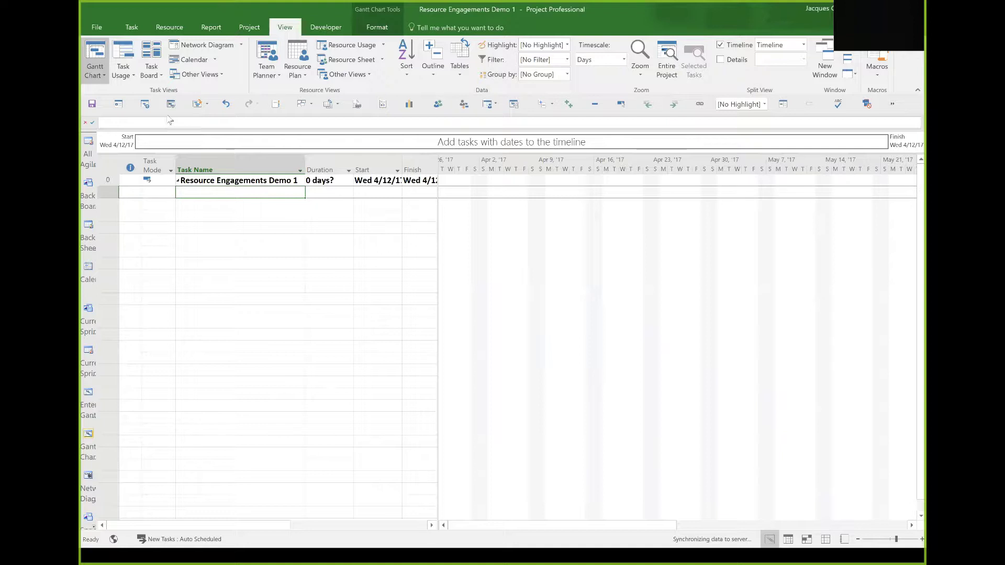
{"action": "left_click", "coordinate": [99, 28]}
{"action": "left_click", "coordinate": [109, 72]}
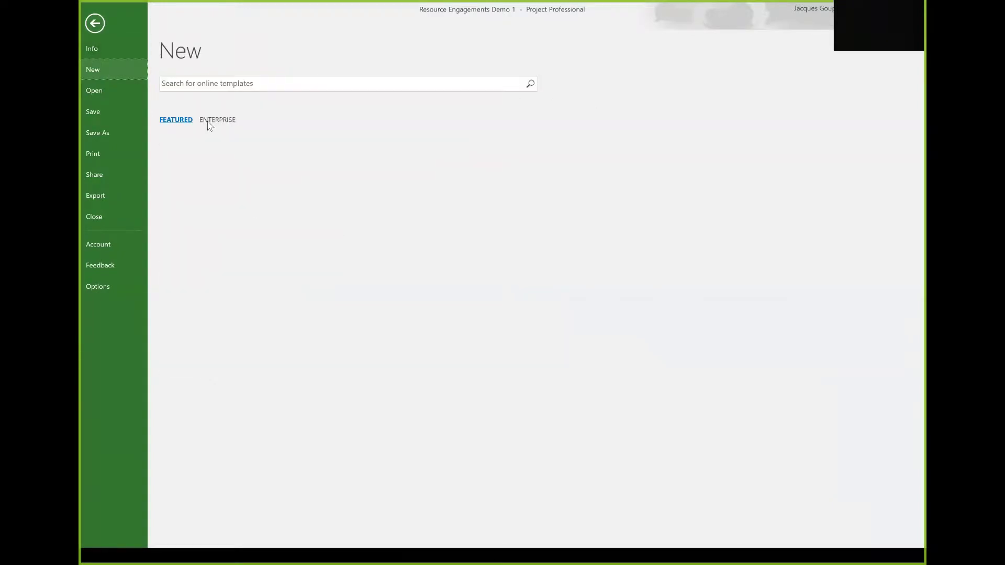
{"action": "left_click", "coordinate": [216, 120]}
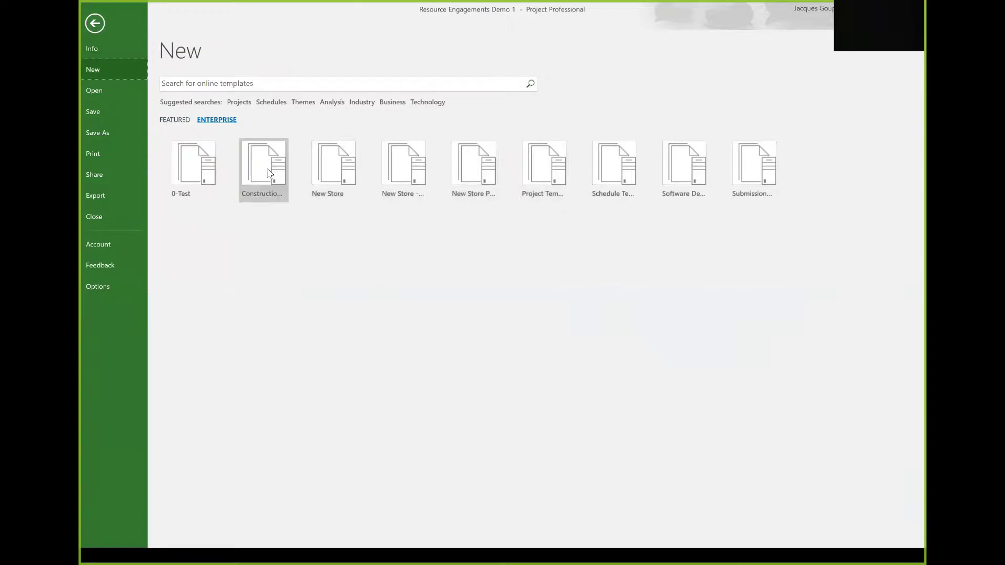
{"action": "left_click", "coordinate": [321, 173]}
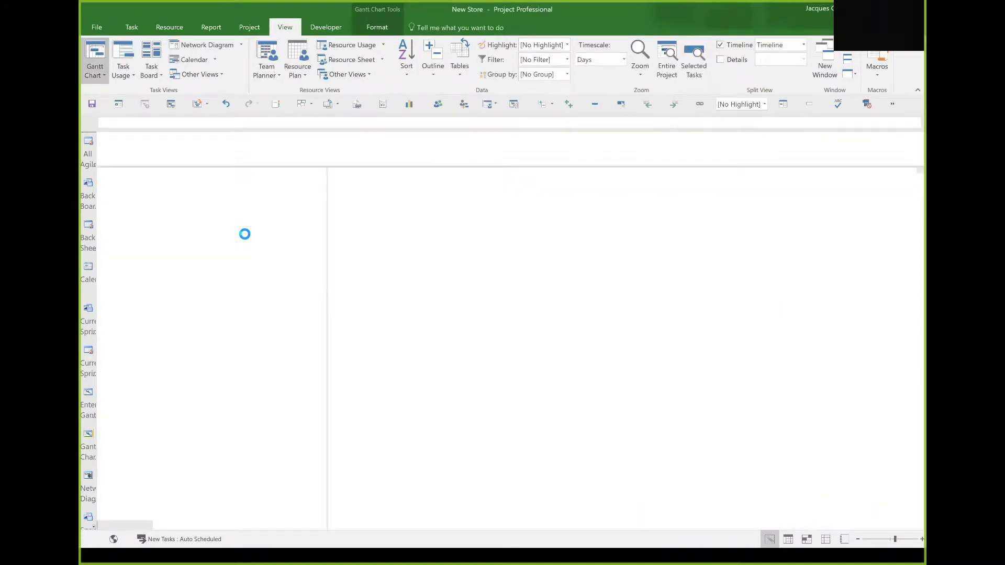
Widen the New Store task table to expose the Resource Names column and select its cells for tasks 3 to 16.
{"action": "left_click_drag", "start_coordinate": [226, 220], "coordinate": [221, 395]}
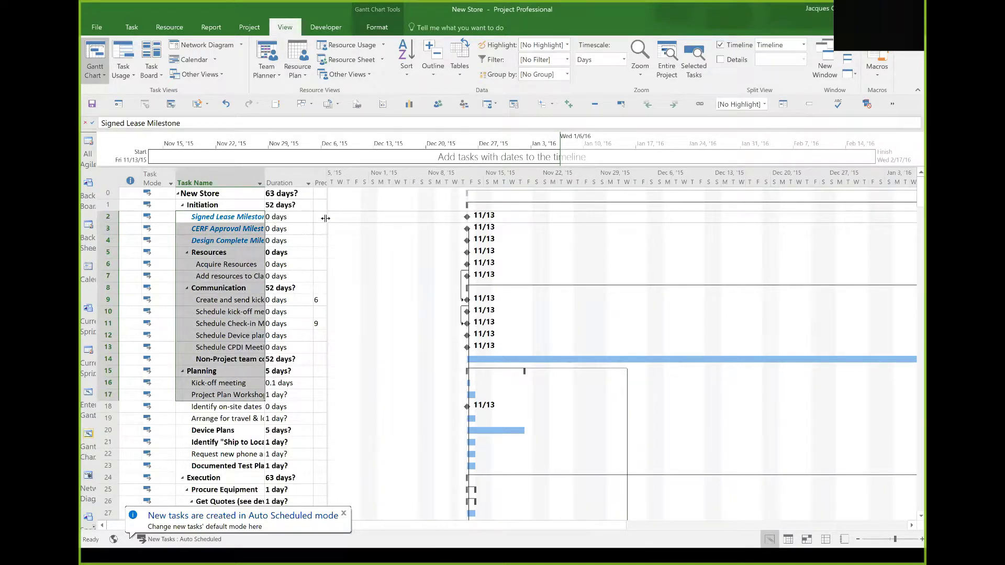
{"action": "left_click_drag", "start_coordinate": [365, 221], "coordinate": [574, 227]}
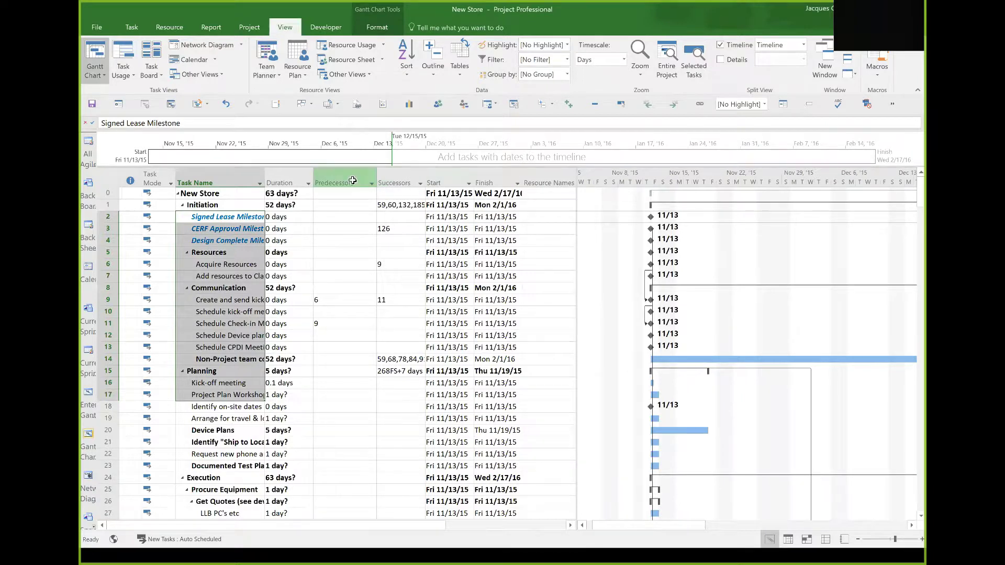
{"action": "left_click_drag", "start_coordinate": [569, 195], "coordinate": [633, 195]}
{"action": "left_click_drag", "start_coordinate": [558, 227], "coordinate": [555, 311]}
{"action": "left_click_drag", "start_coordinate": [552, 378], "coordinate": [550, 378]}
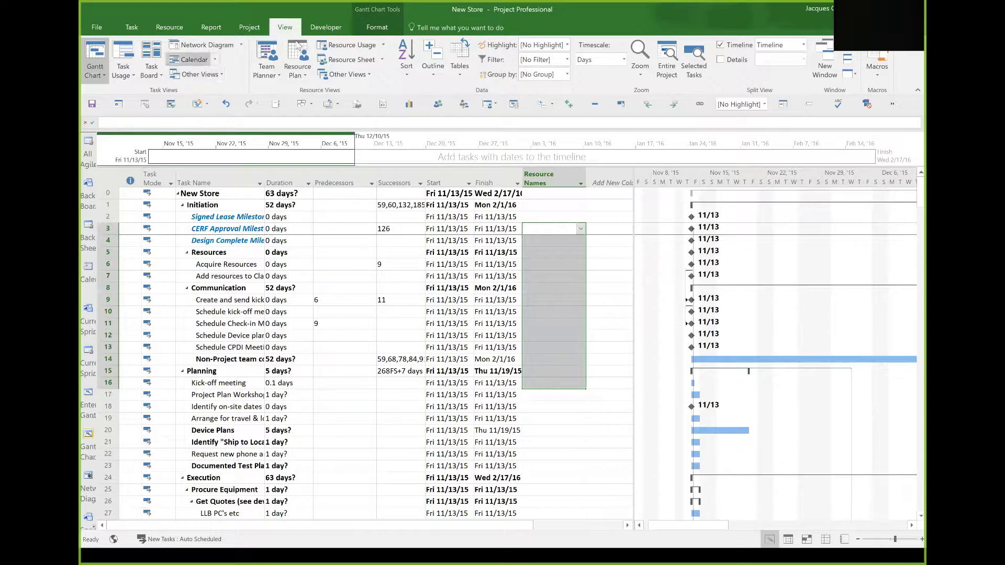
Start building the New Store team from the enterprise resources and add the generic Project Manager resource.
{"action": "left_click", "coordinate": [304, 77]}
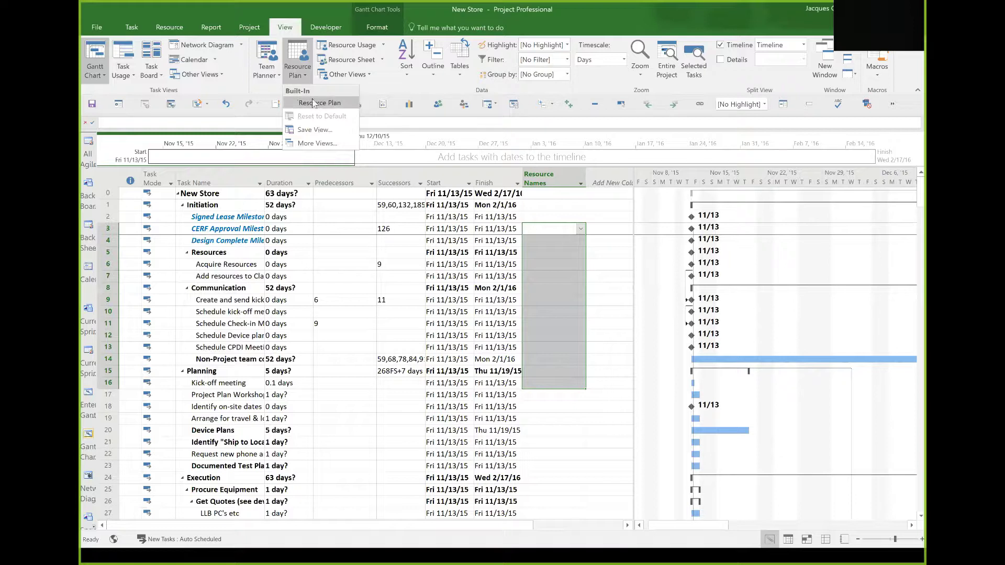
{"action": "left_click", "coordinate": [175, 27]}
{"action": "left_click", "coordinate": [241, 69]}
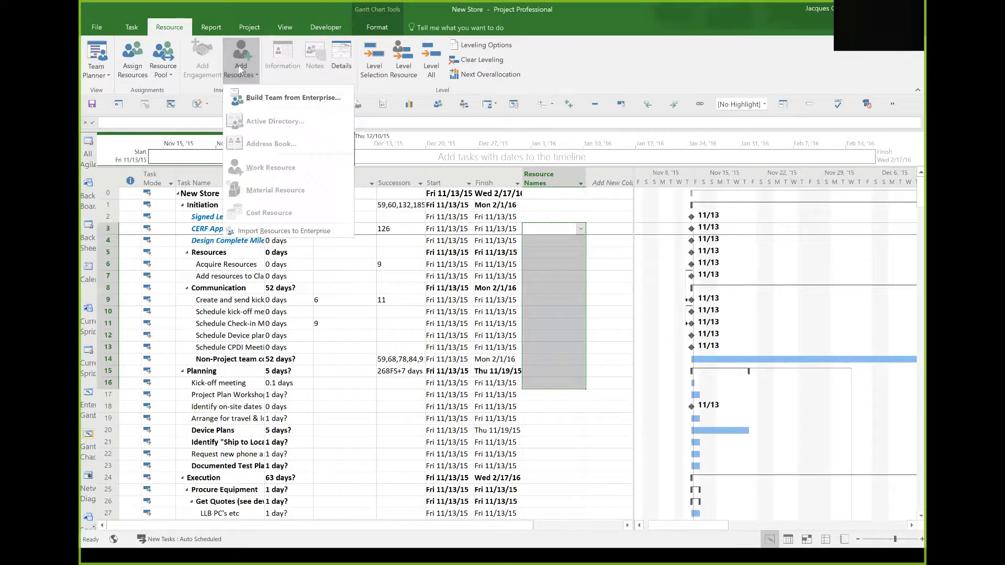
{"action": "left_click", "coordinate": [252, 97]}
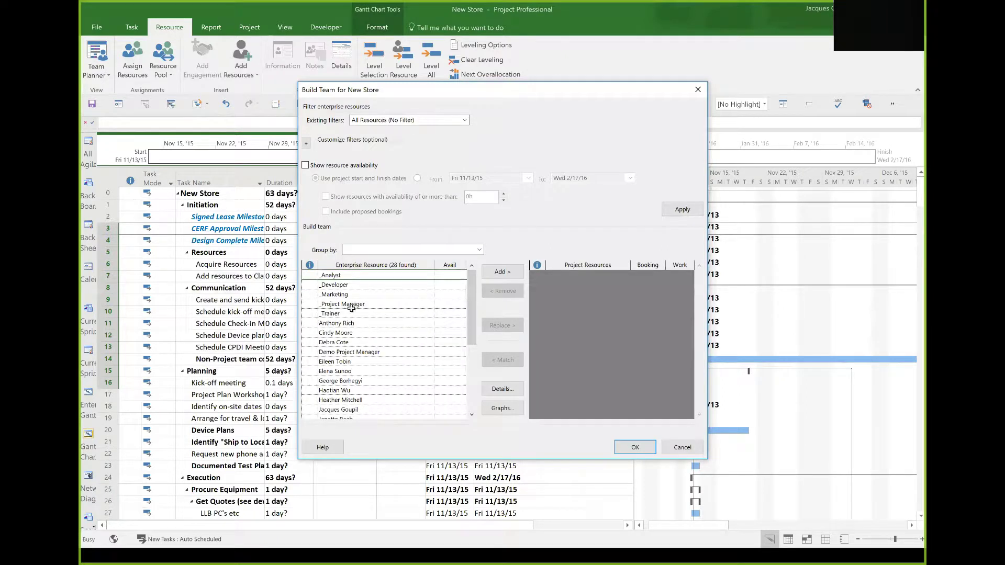
{"action": "left_click", "coordinate": [354, 306]}
{"action": "left_click", "coordinate": [514, 270]}
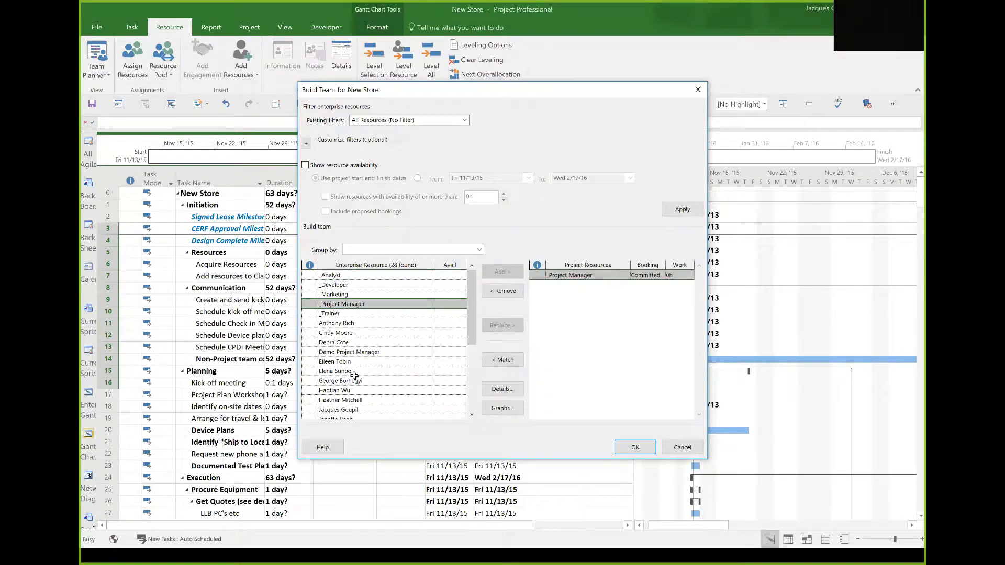
Add two named staff members and Demo Project Manager to the New Store team and accept the team.
{"action": "left_click", "coordinate": [351, 409]}
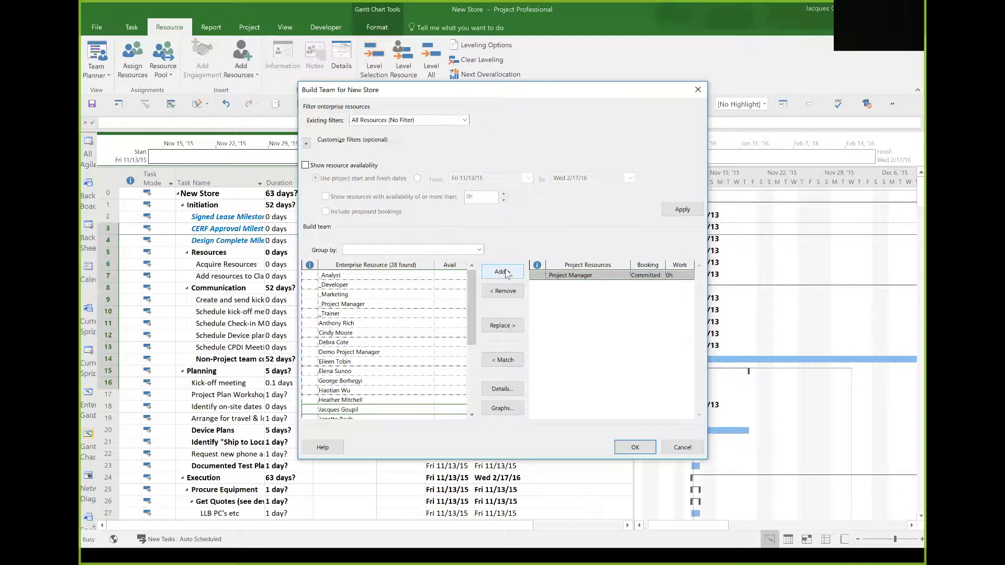
{"action": "left_click", "coordinate": [507, 273]}
{"action": "left_click_drag", "start_coordinate": [473, 315], "coordinate": [470, 369]}
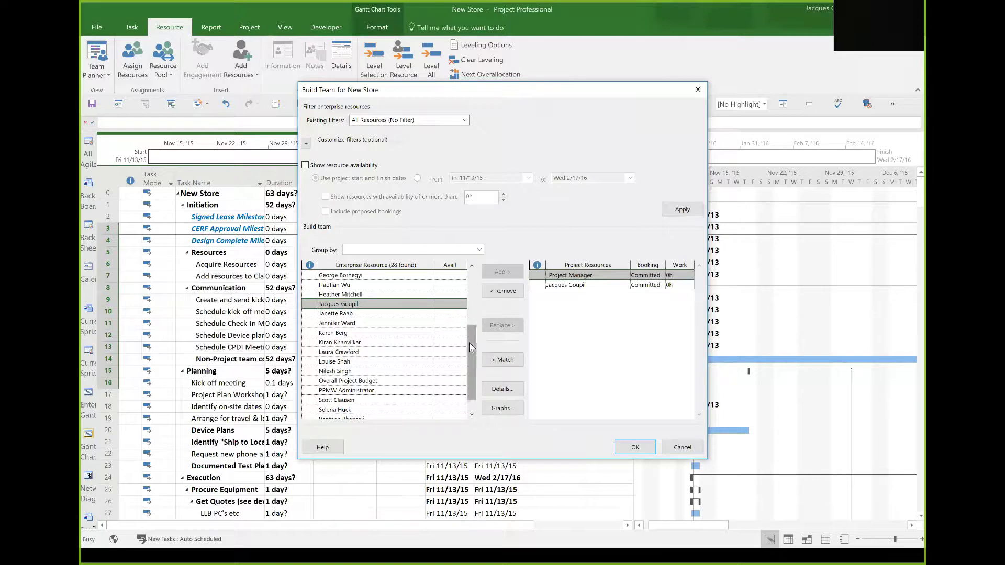
{"action": "left_click_drag", "start_coordinate": [469, 342], "coordinate": [470, 312]}
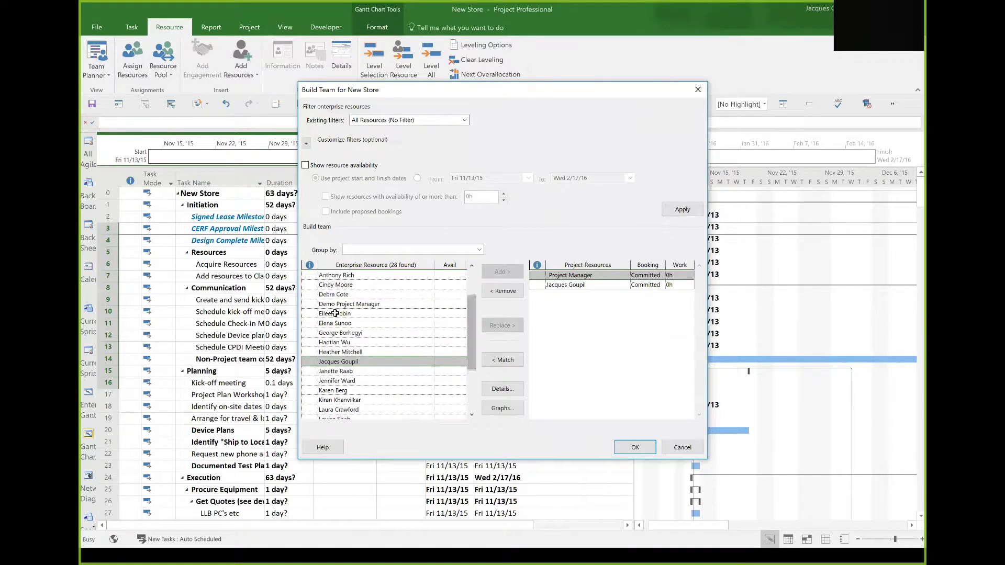
{"action": "left_click", "coordinate": [407, 313]}
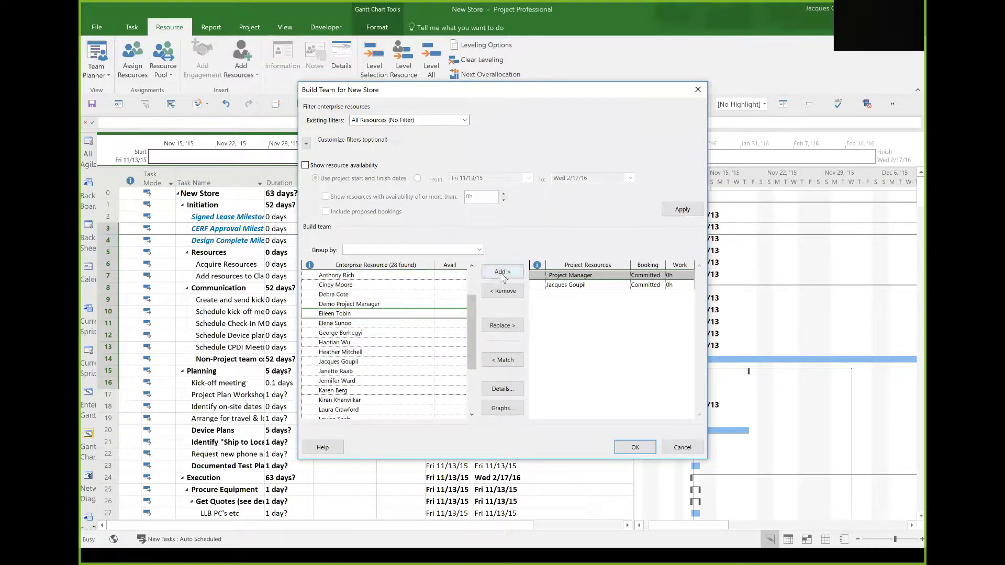
{"action": "left_click", "coordinate": [501, 272]}
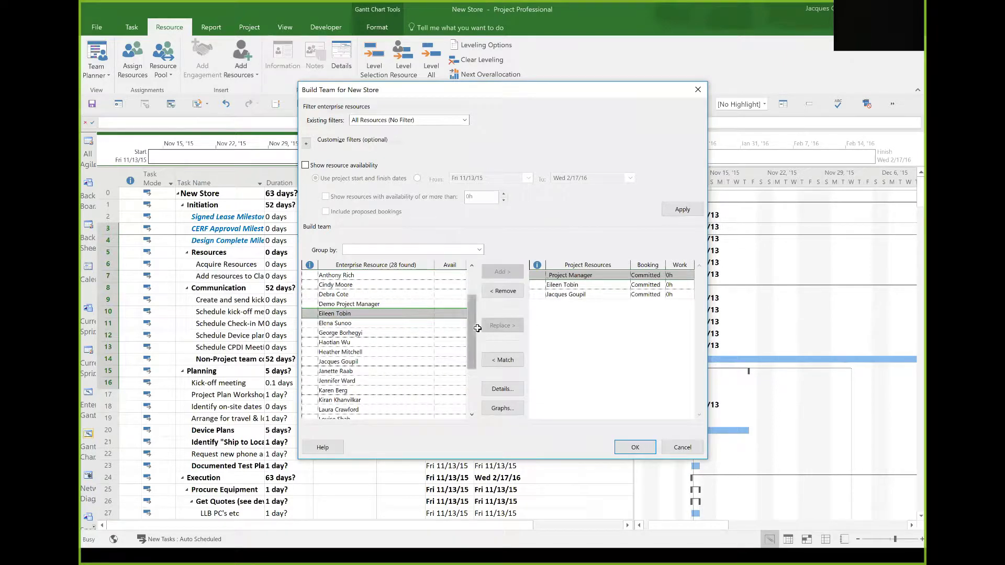
{"action": "left_click", "coordinate": [411, 304]}
{"action": "left_click", "coordinate": [500, 271]}
{"action": "left_click", "coordinate": [634, 447]}
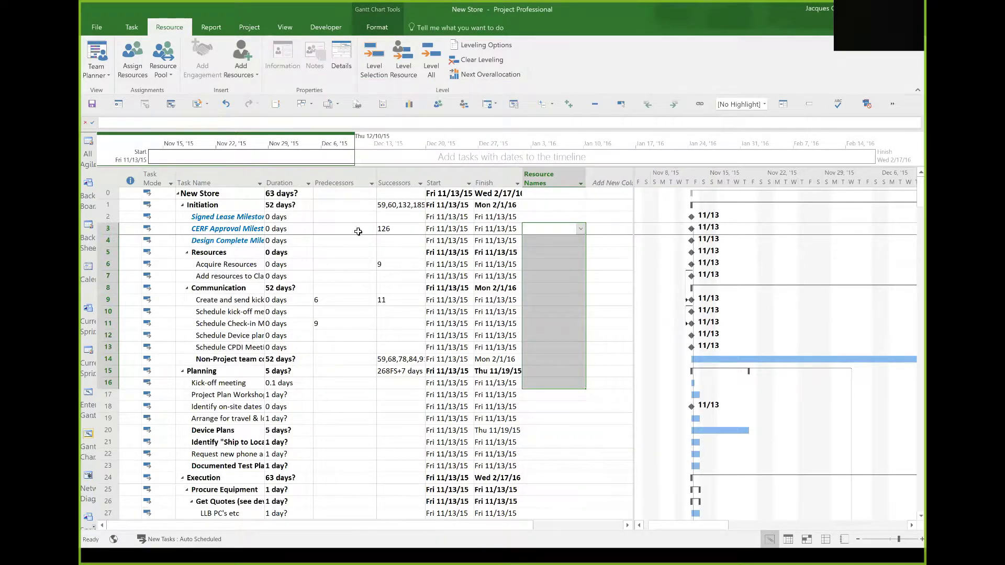
Select tasks 10 to 13 and review the team resources available for assignment without assigning any.
{"action": "left_click", "coordinate": [242, 220]}
{"action": "left_click_drag", "start_coordinate": [238, 310], "coordinate": [235, 344]}
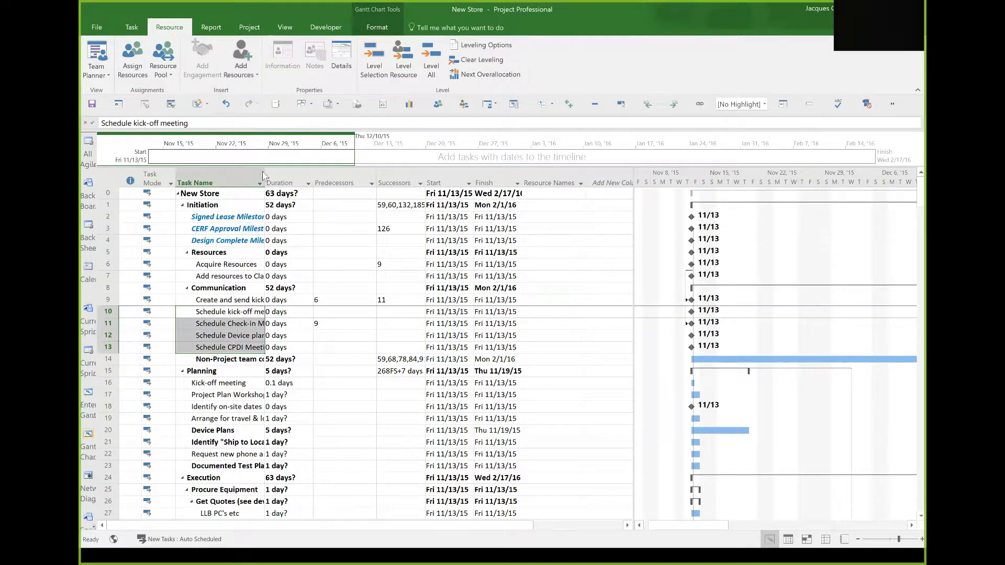
{"action": "left_click", "coordinate": [133, 60]}
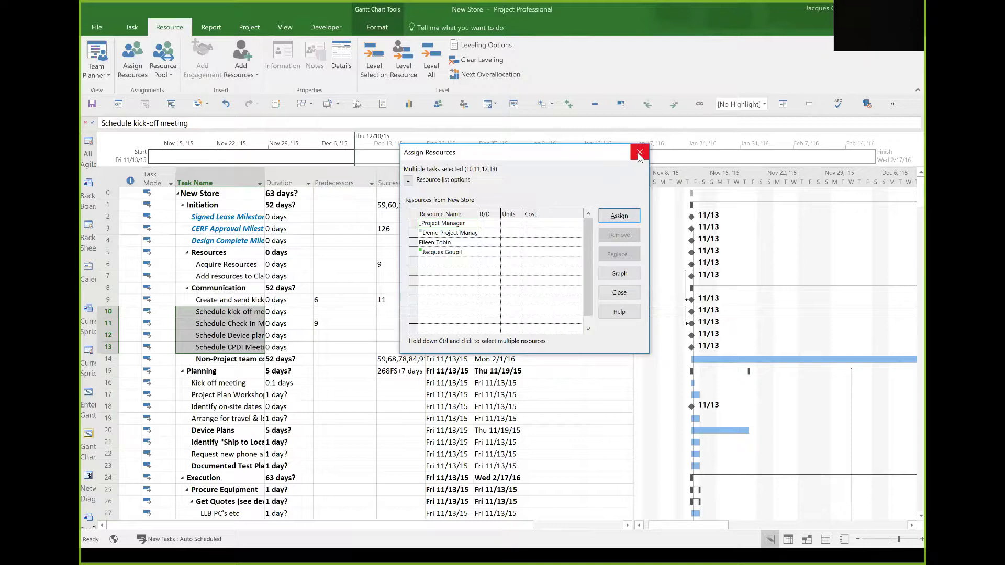
{"action": "left_click", "coordinate": [640, 153]}
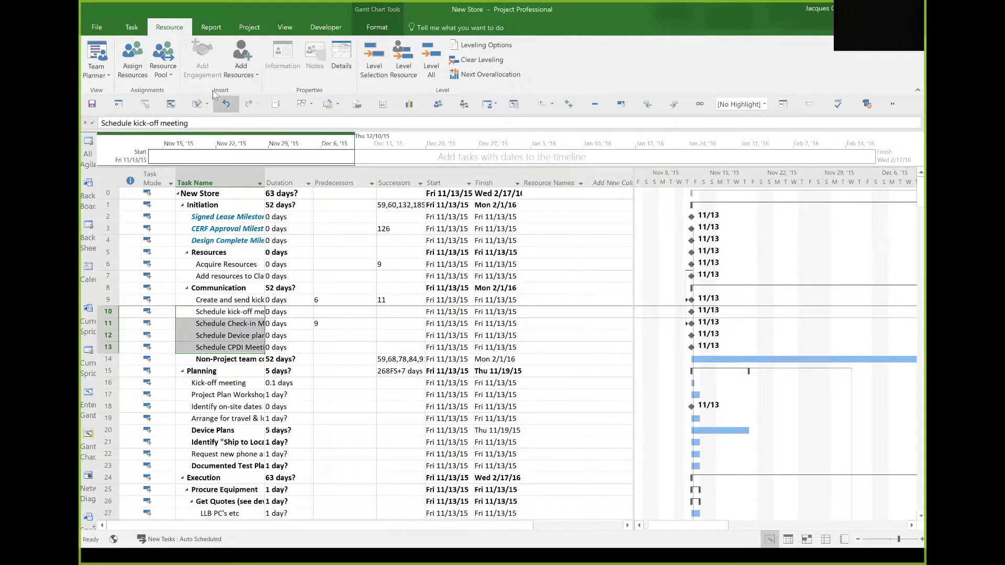
Show the New Store project in the Resource Plan view with its engagement commands.
{"action": "left_click", "coordinate": [251, 28]}
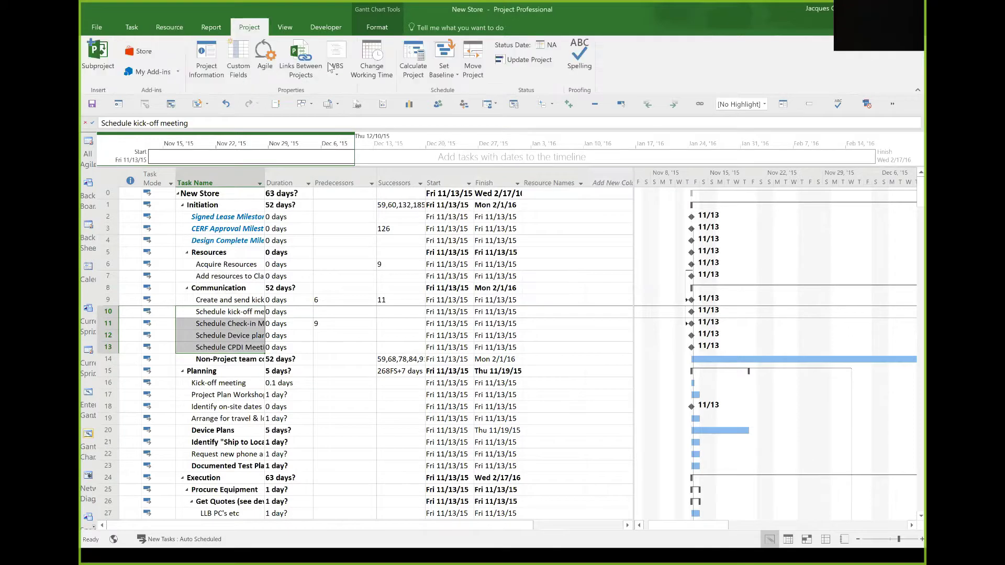
{"action": "left_click", "coordinate": [282, 30]}
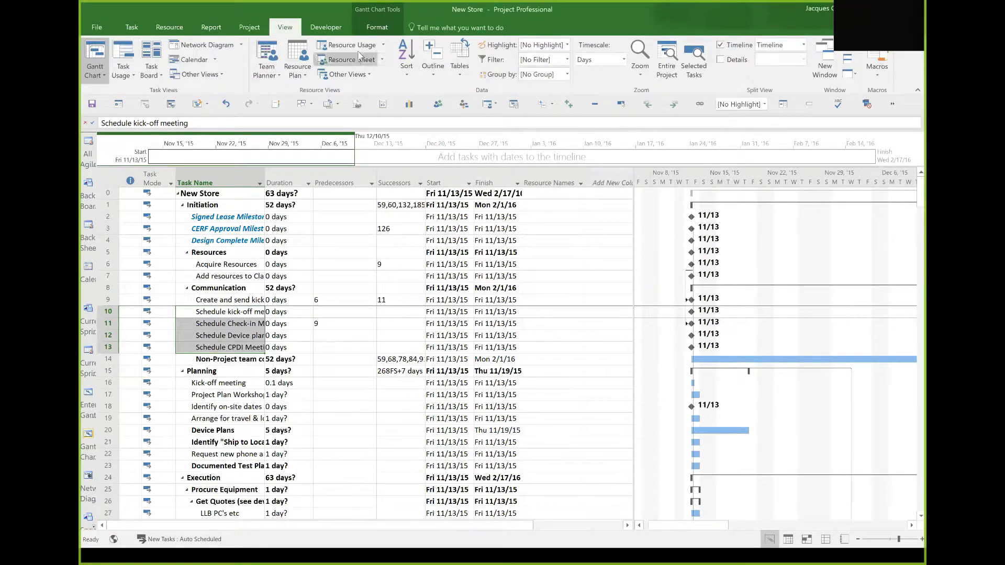
{"action": "left_click", "coordinate": [301, 58]}
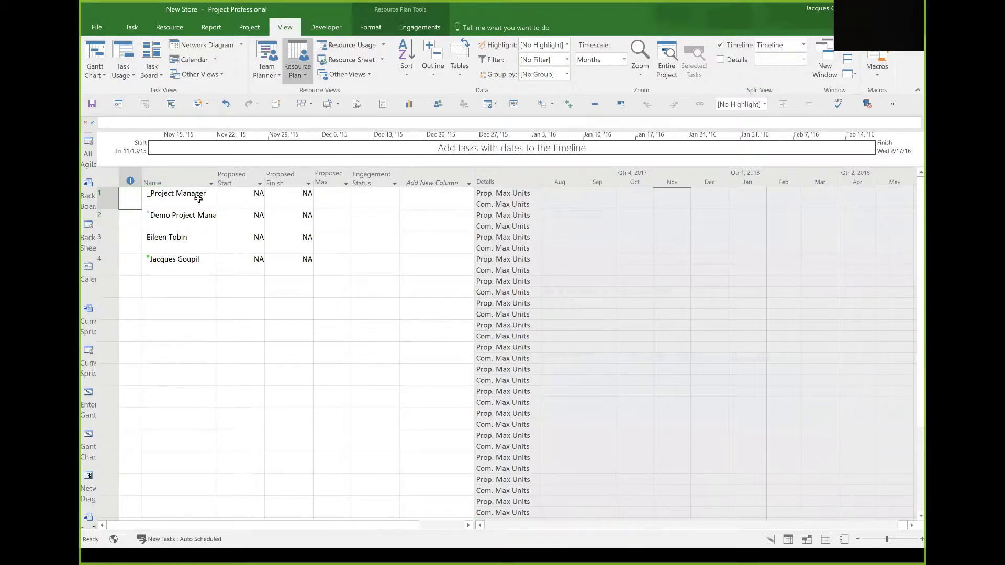
{"action": "left_click", "coordinate": [421, 29]}
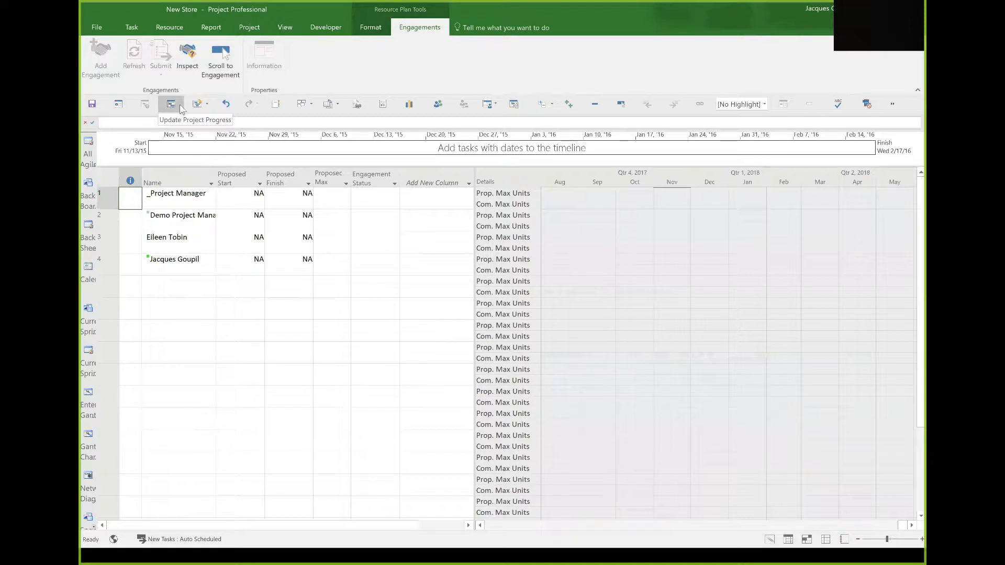
Save the project to Project Web App under the name New Store 1310.
{"action": "left_click", "coordinate": [91, 104]}
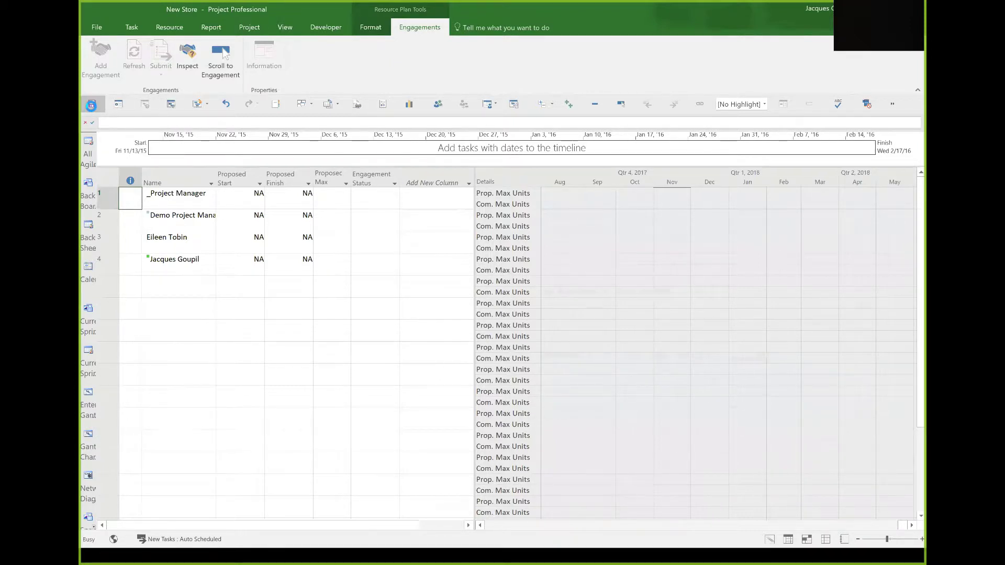
{"action": "left_click", "coordinate": [337, 119]}
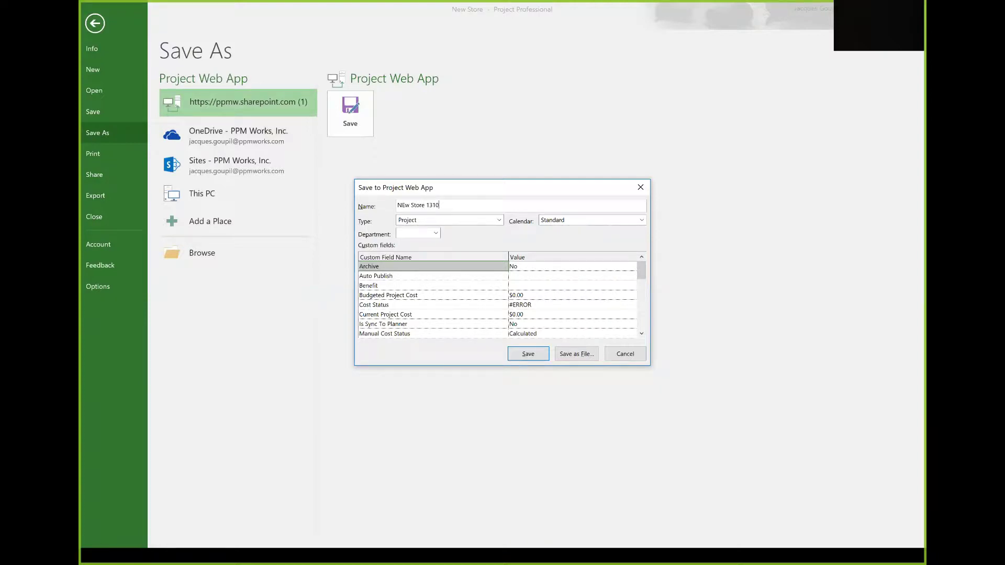
{"action": "left_click", "coordinate": [405, 205]}
{"action": "key", "text": "BackSpace"}
{"action": "type", "text": "e"}
{"action": "left_click", "coordinate": [538, 352]}
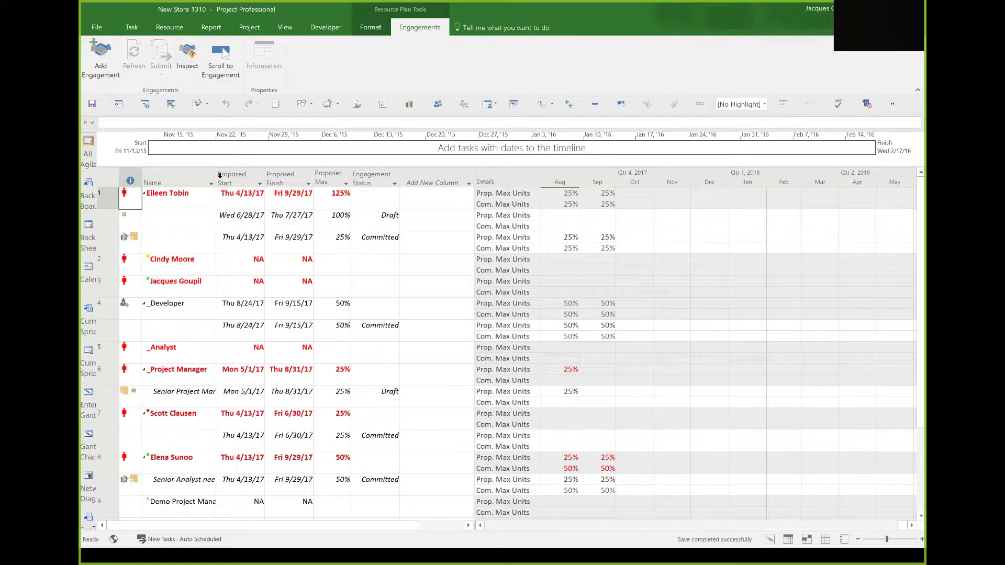
Widen the resource plan's Name column and start a new engagement for the generic Project Manager resource.
{"action": "left_click_drag", "start_coordinate": [231, 177], "coordinate": [263, 178]}
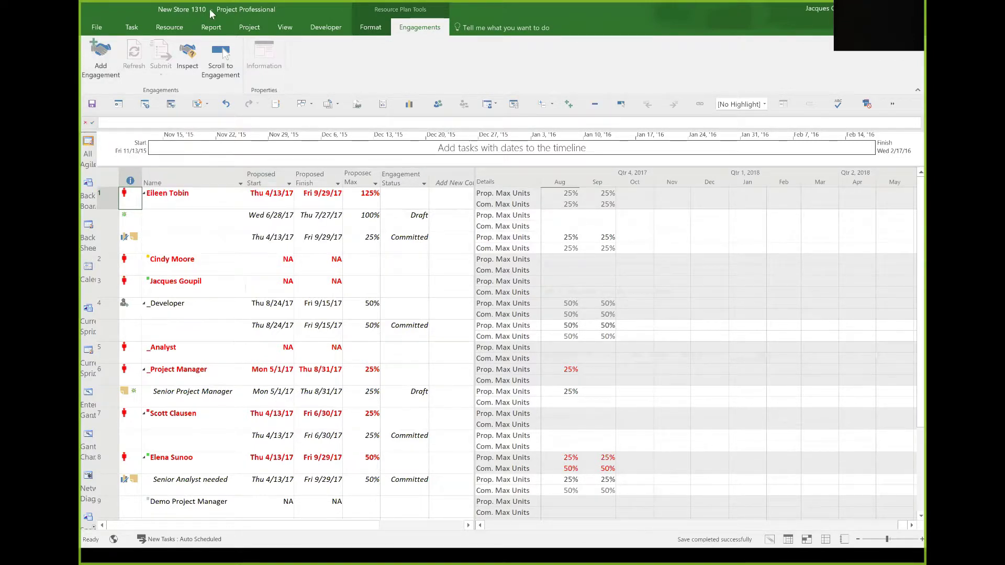
{"action": "left_click", "coordinate": [107, 279]}
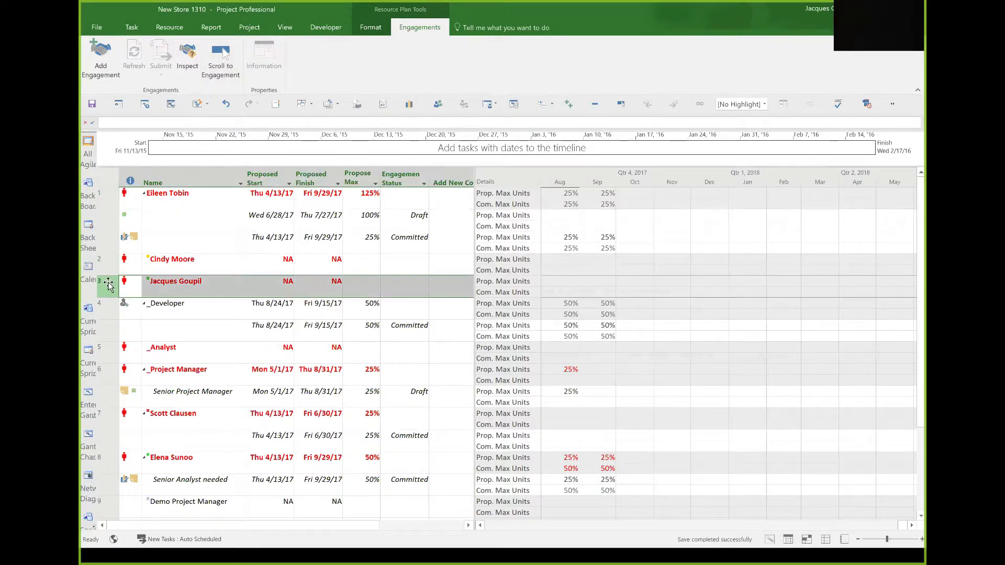
{"action": "left_click", "coordinate": [109, 374]}
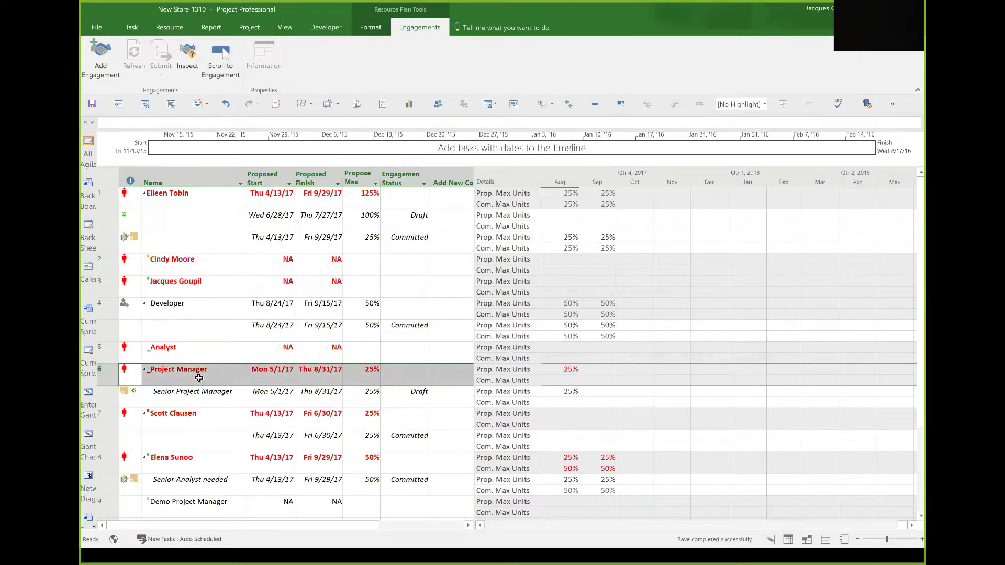
{"action": "left_click", "coordinate": [112, 72]}
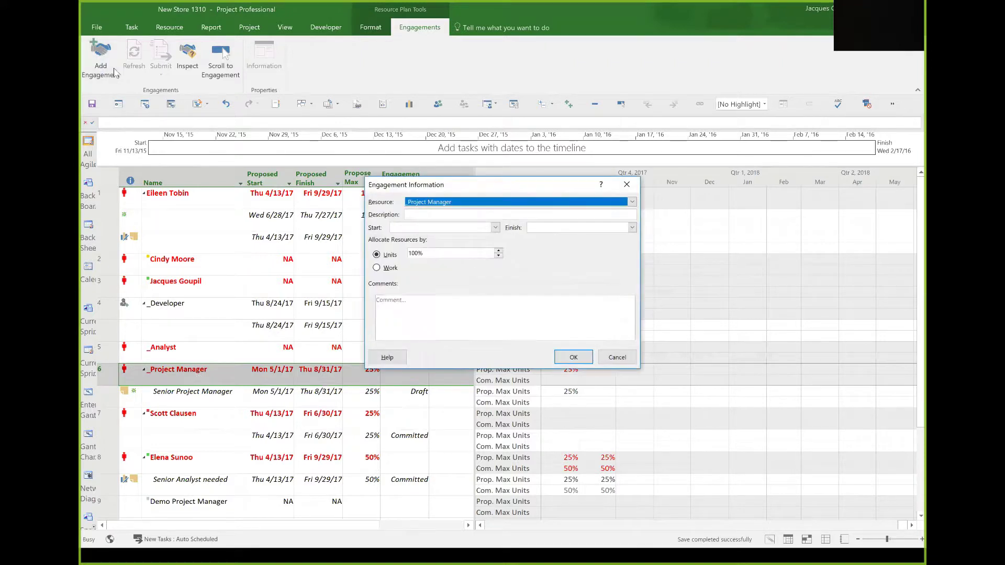
Enter Junior PM as the description of the new Project Manager engagement.
{"action": "left_click", "coordinate": [435, 215]}
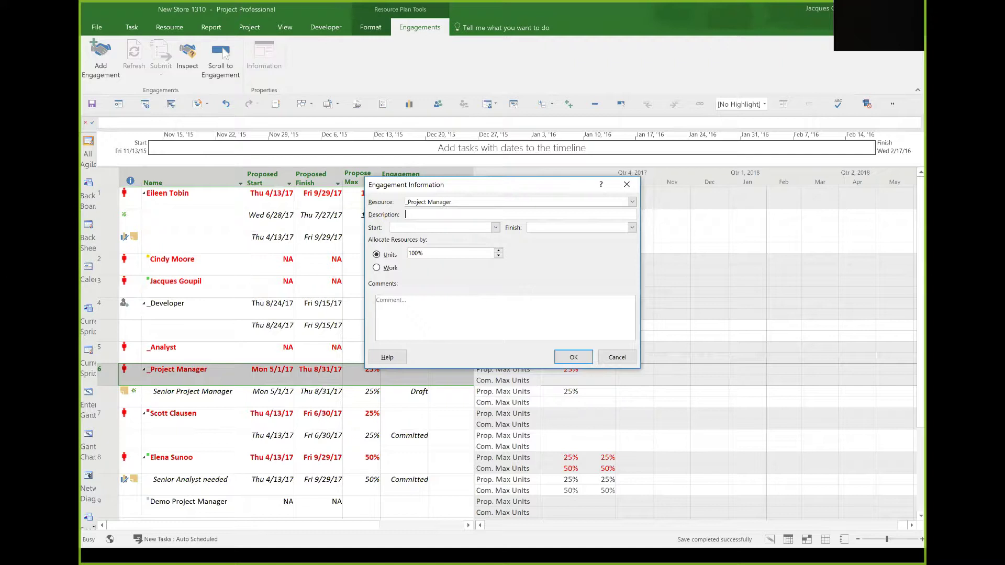
{"action": "type", "text": "Ass"}
{"action": "key", "text": "BackSpace"}
{"action": "key", "text": "BackSpace"}
{"action": "key", "text": "BackSpace"}
{"action": "type", "text": "Junior M"}
{"action": "key", "text": "BackSpace"}
{"action": "type", "text": "PM"}
Set the engagement's start date to Tue 11/14/17 and allocate the resource at 25% units.
{"action": "left_click", "coordinate": [495, 227]}
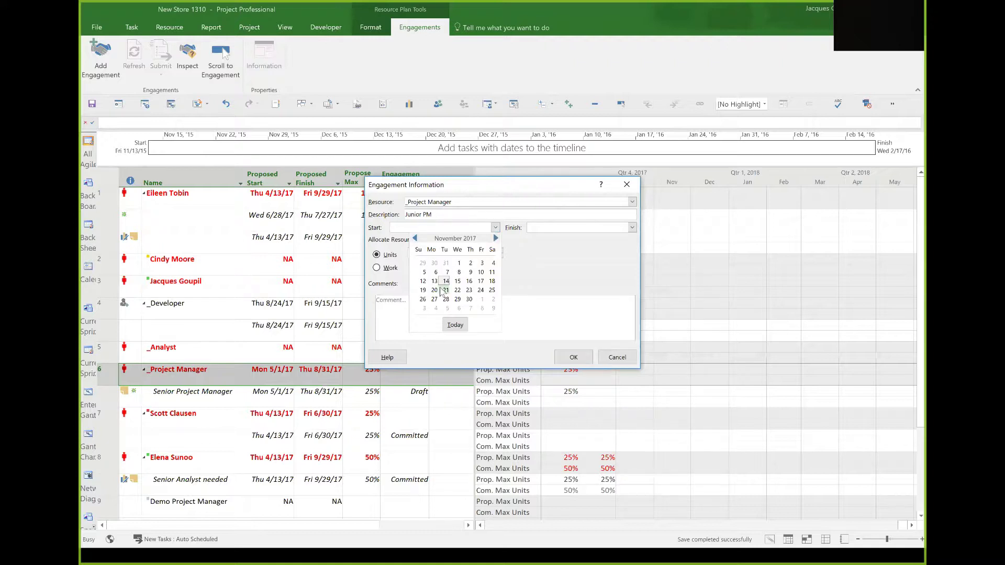
{"action": "left_click", "coordinate": [559, 266]}
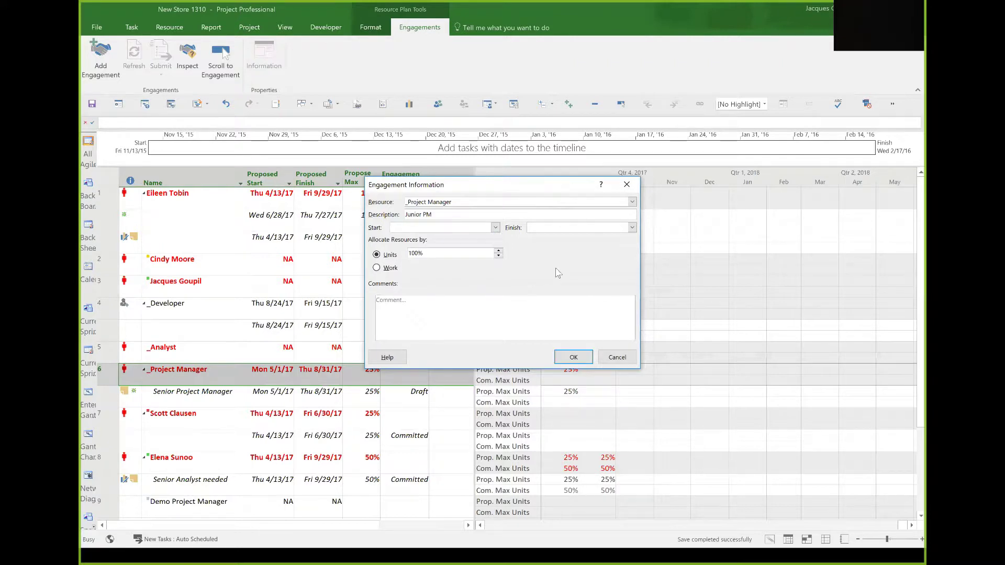
{"action": "left_click", "coordinate": [495, 228]}
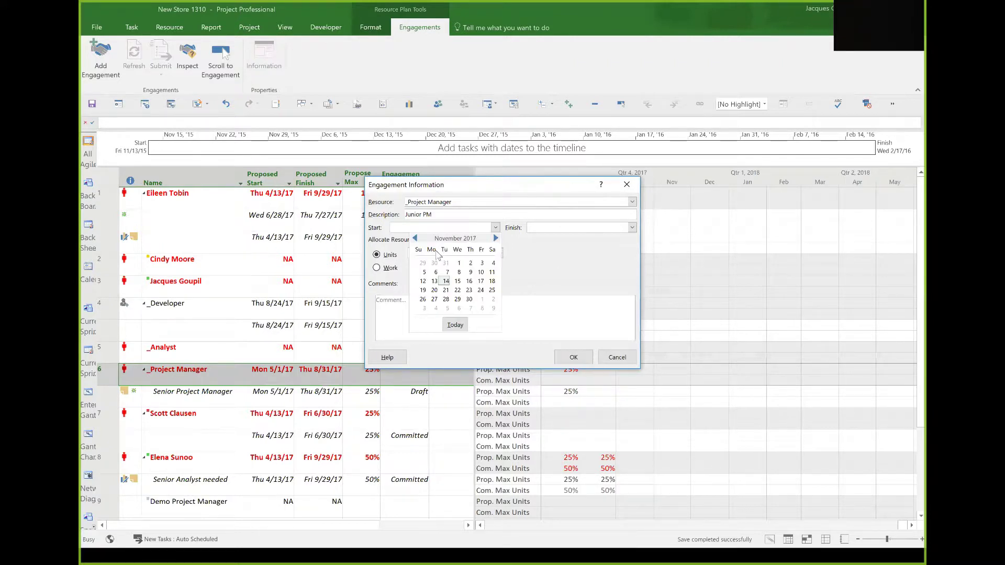
{"action": "left_click", "coordinate": [446, 282]}
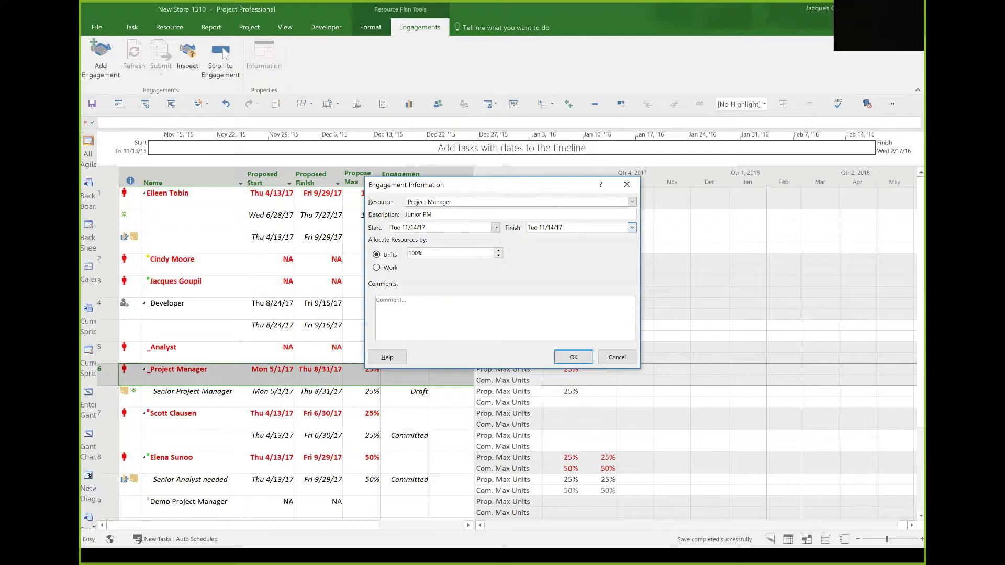
{"action": "key", "text": "Tab"}
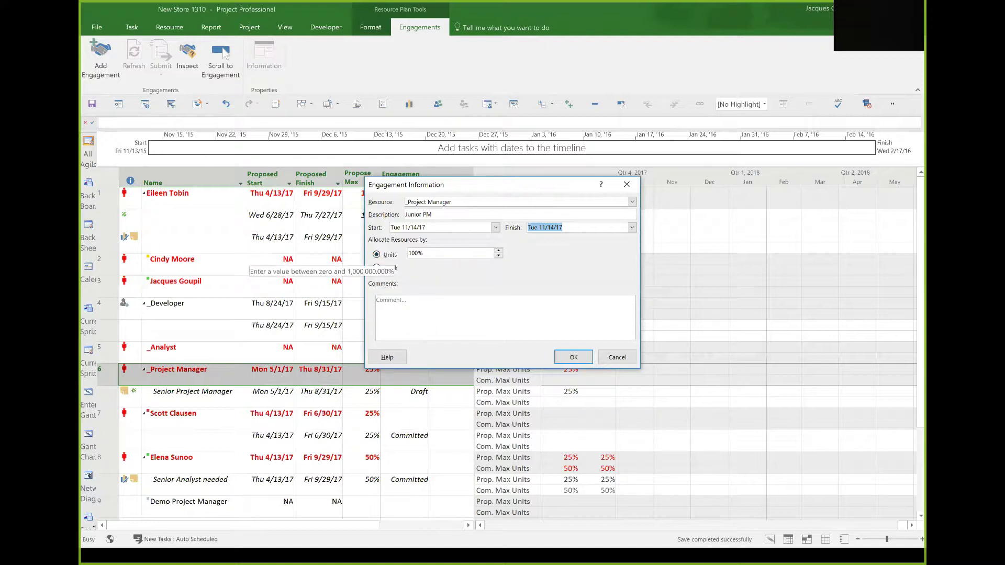
{"action": "key", "text": "Tab"}
{"action": "key", "text": "Tab"}
{"action": "type", "text": "25"}
{"action": "key", "text": "Tab"}
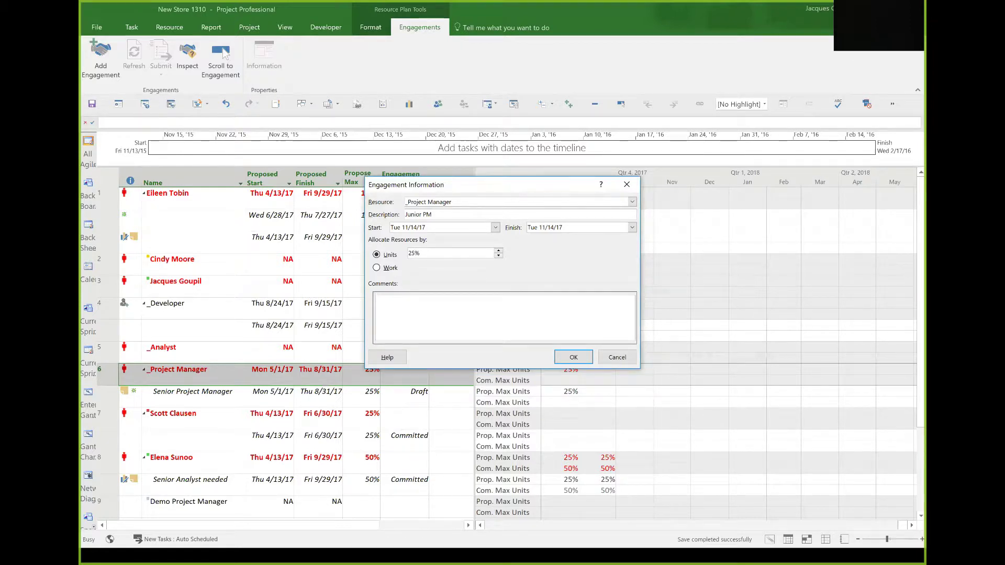
Add the comment "Jr PM with previous Store Deployment exp" and create the engagement.
{"action": "type", "text": "Jr PM with previous Store"}
{"action": "key", "text": "BackSpace"}
{"action": "type", "text": "Deployment ep"}
{"action": "key", "text": "BackSpace"}
{"action": "type", "text": "xp"}
{"action": "left_click", "coordinate": [582, 361]}
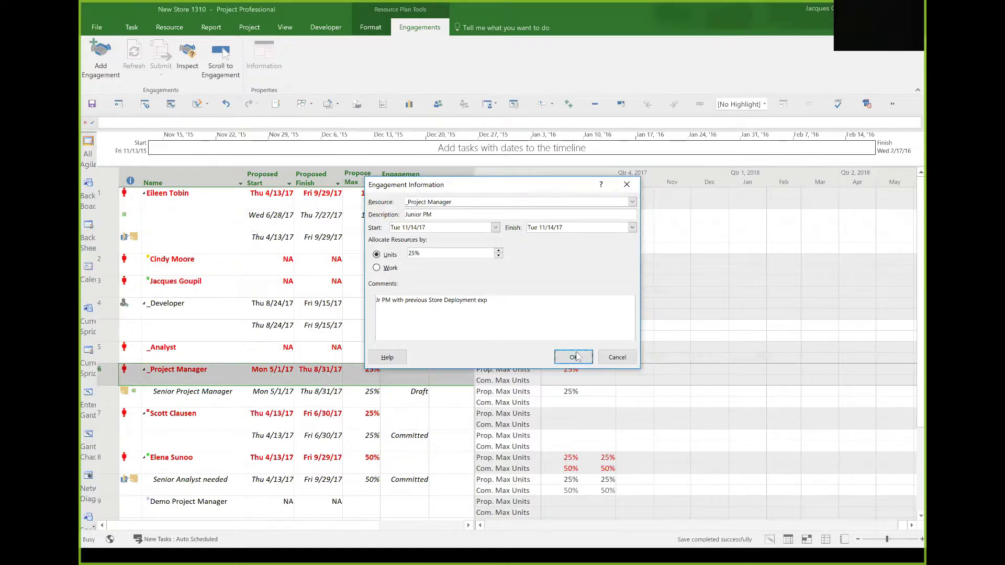
{"action": "left_click", "coordinate": [575, 360]}
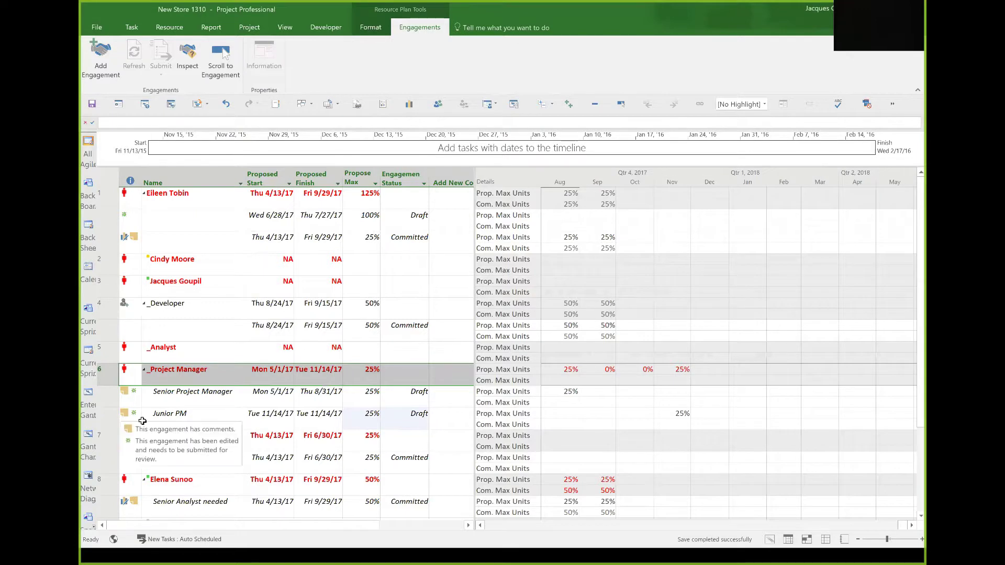
Extend the Junior PM engagement's 25% allocation from November 2017 through January 2018 in the resource plan.
{"action": "left_click", "coordinate": [180, 415]}
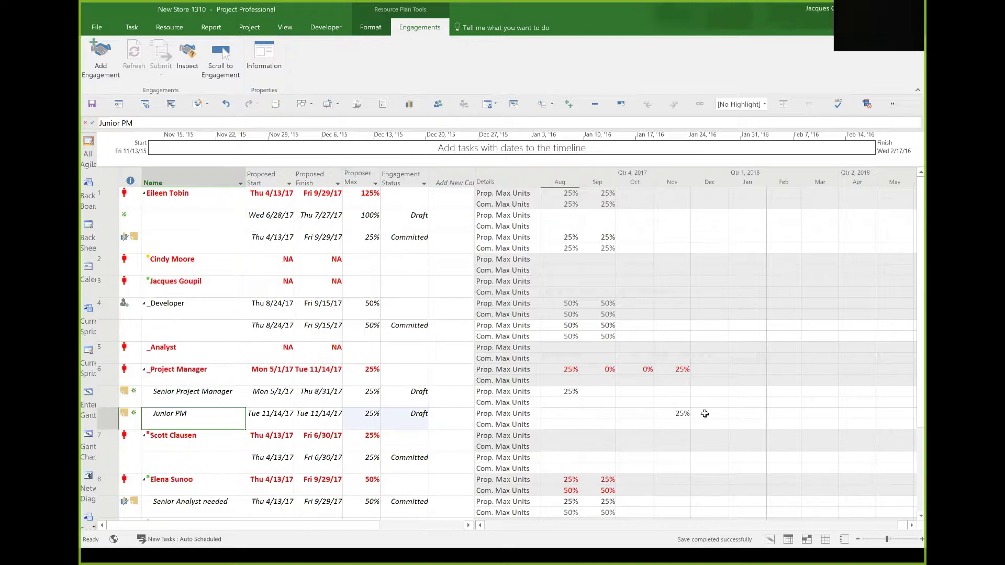
{"action": "left_click", "coordinate": [681, 413]}
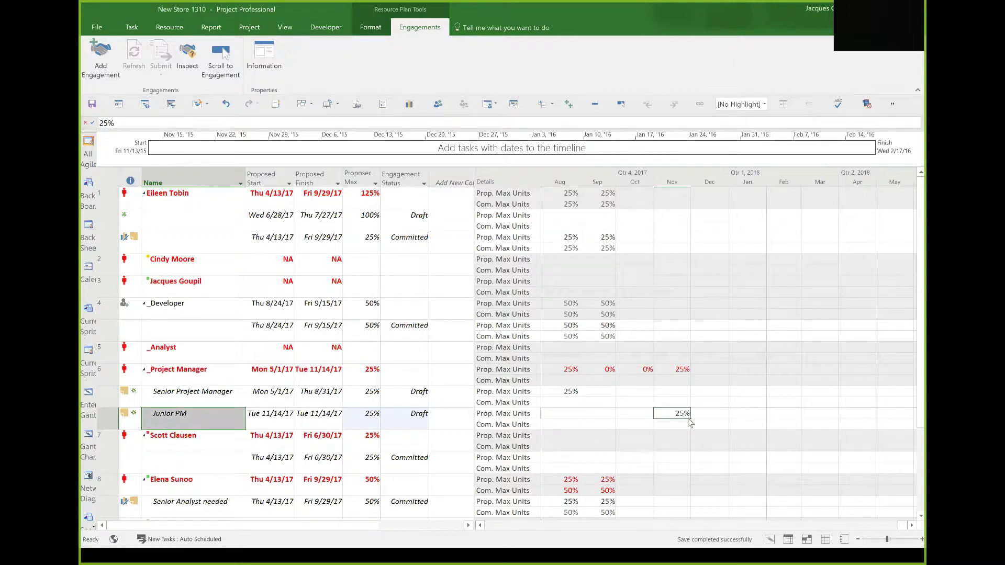
{"action": "left_click_drag", "start_coordinate": [778, 418], "coordinate": [775, 415]}
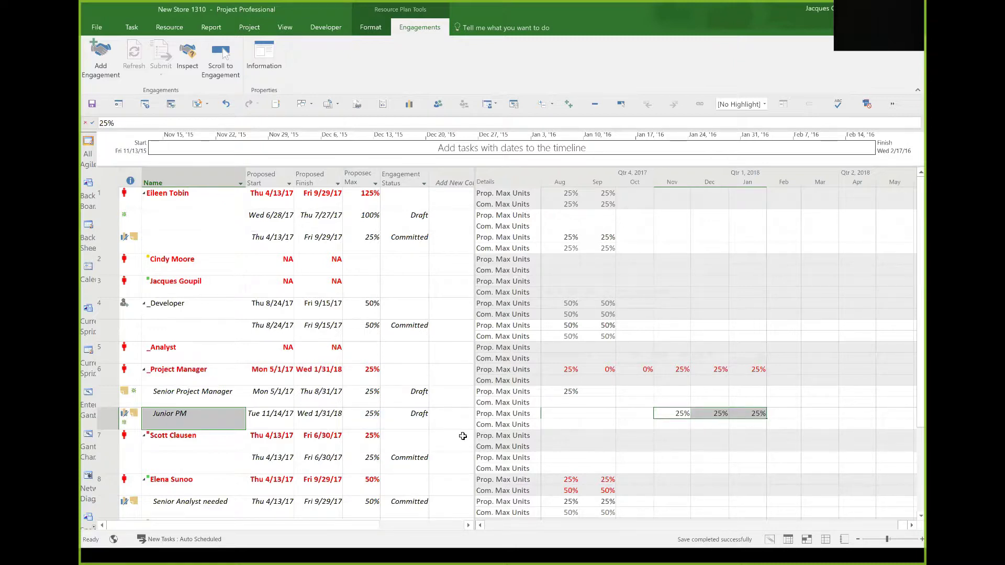
{"action": "left_click", "coordinate": [414, 423]}
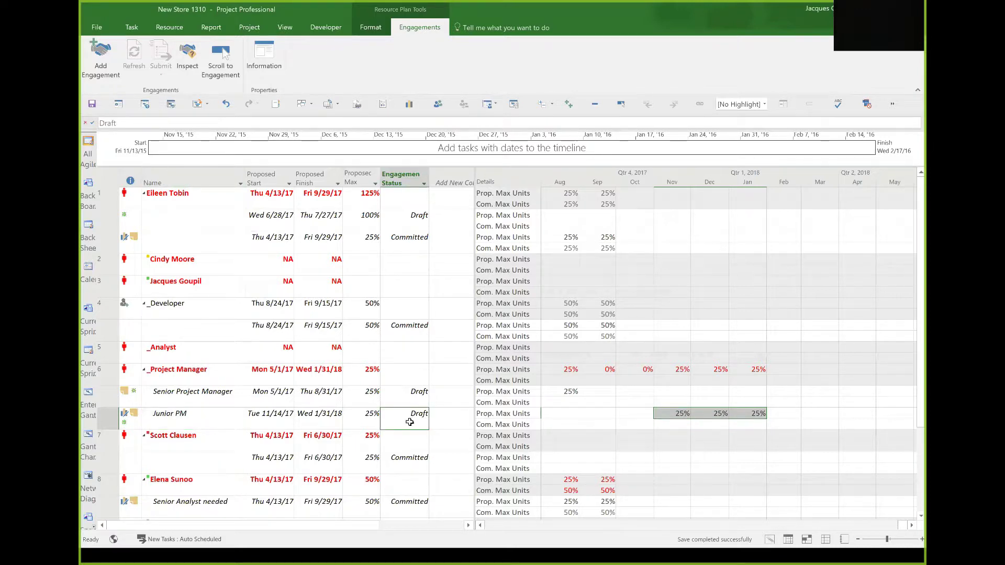
Save the New Store 1310 project and publish it, creating a site for the project.
{"action": "mouse_move", "coordinate": [133, 417]}
{"action": "left_click", "coordinate": [94, 104]}
{"action": "left_click", "coordinate": [145, 103]}
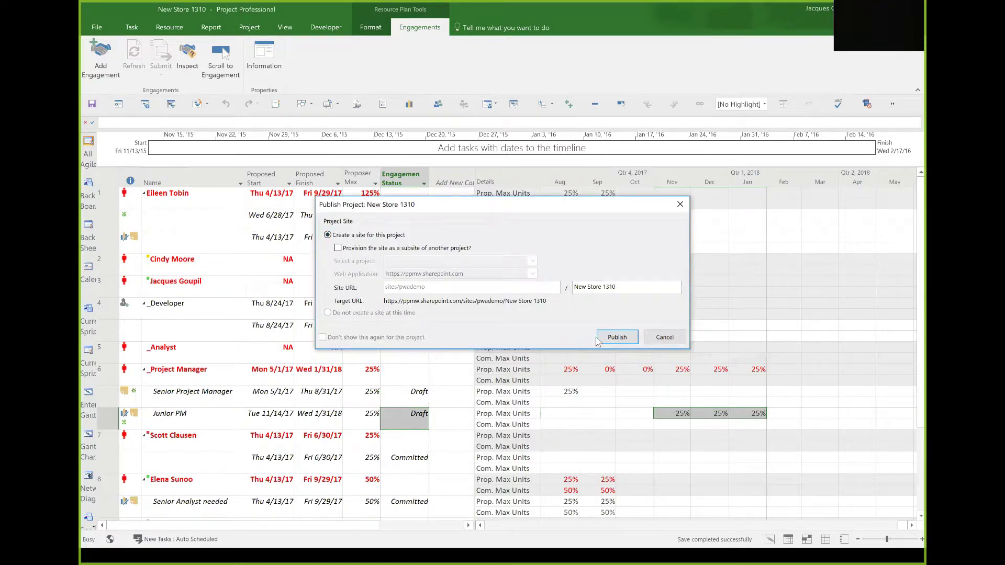
{"action": "left_click", "coordinate": [616, 337]}
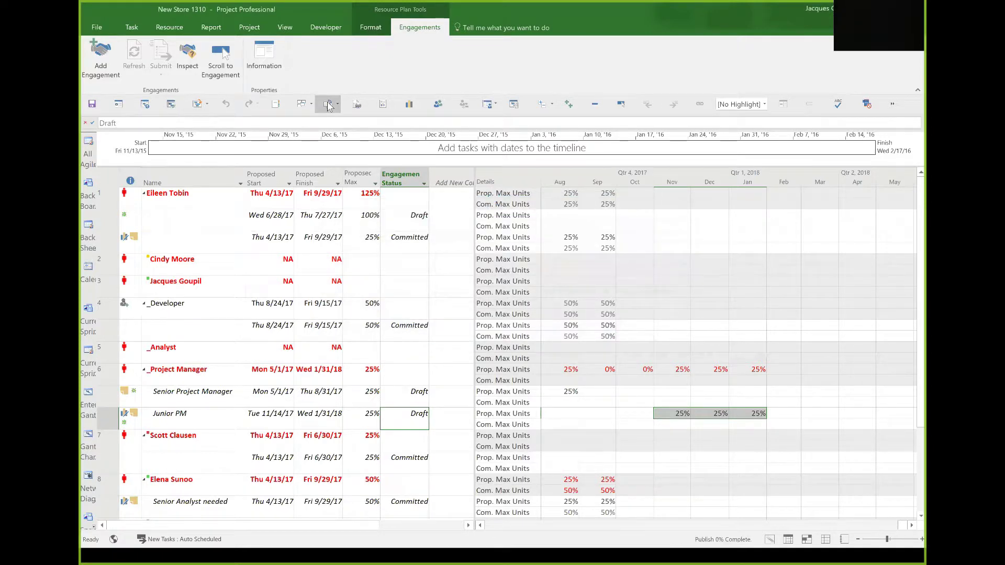
Switch to the Resource Engagements Demo 1 project, show its Resource Plan view and look at the engagement submission options.
{"action": "key", "text": "alt+Tab"}
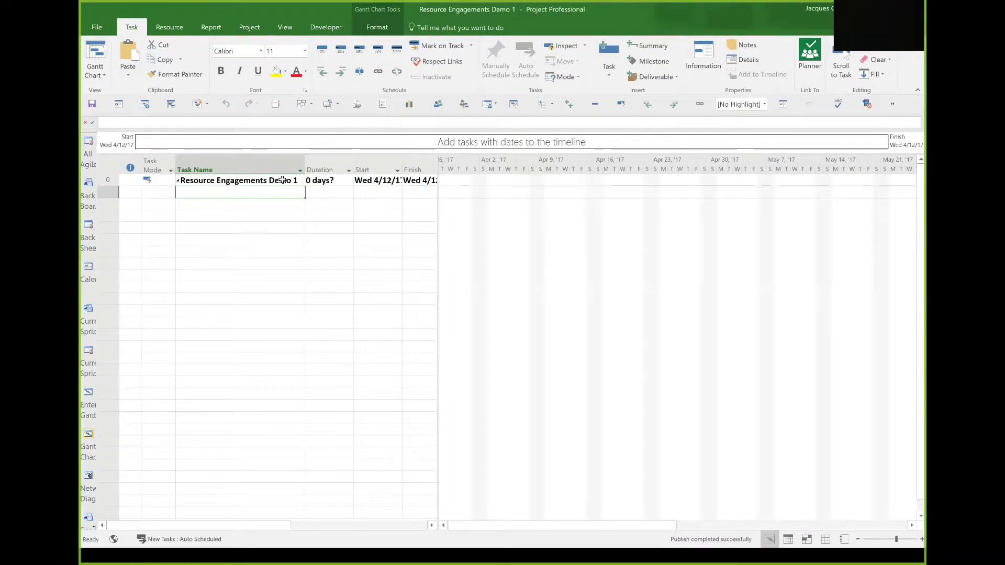
{"action": "left_click", "coordinate": [285, 28]}
{"action": "left_click", "coordinate": [297, 56]}
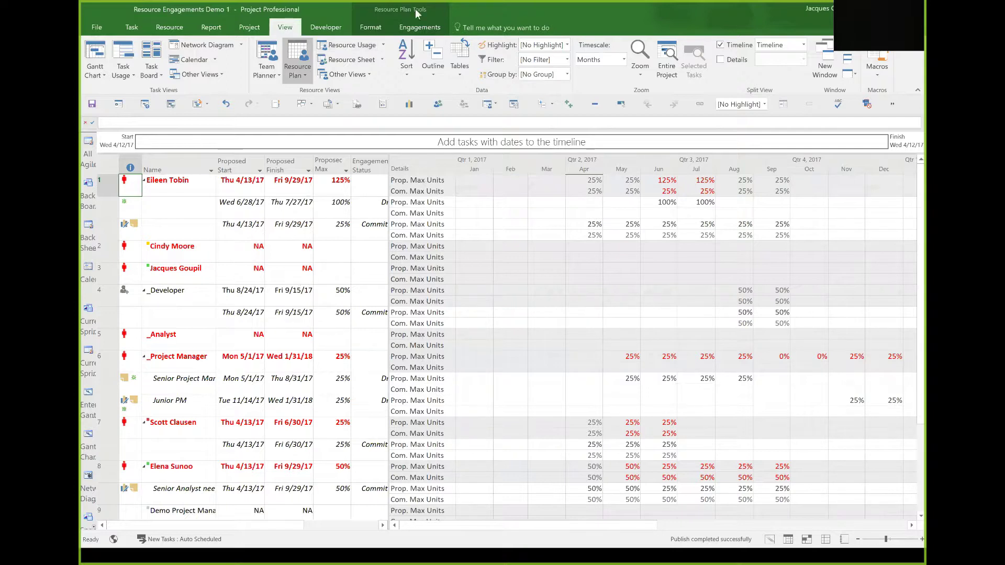
{"action": "left_click", "coordinate": [421, 28]}
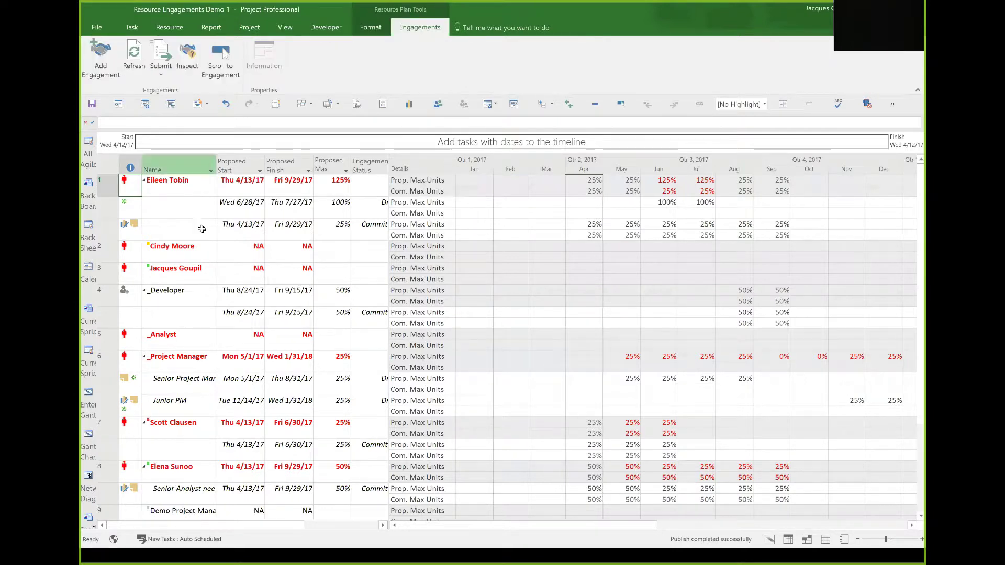
{"action": "left_click", "coordinate": [162, 78]}
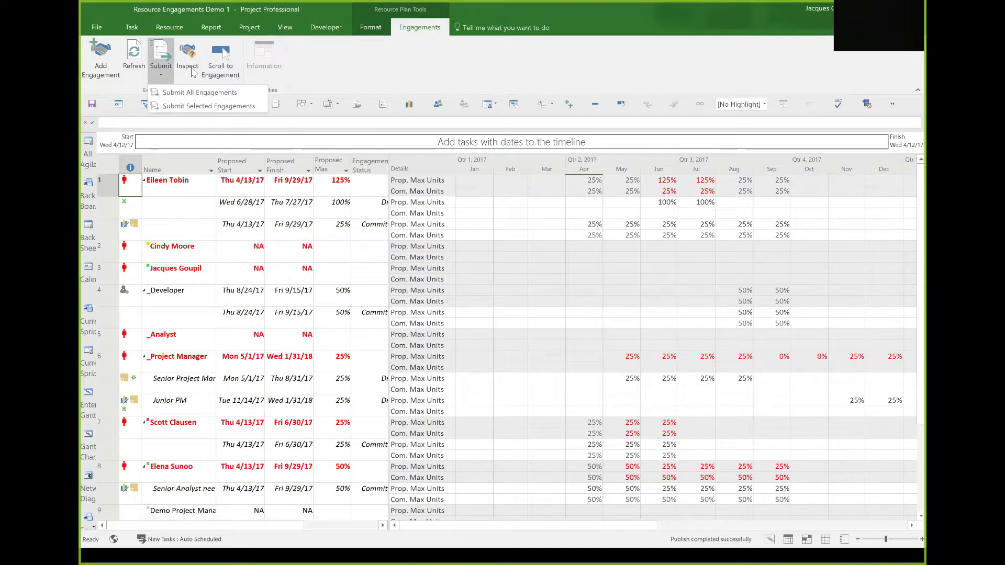
{"action": "left_click", "coordinate": [345, 80]}
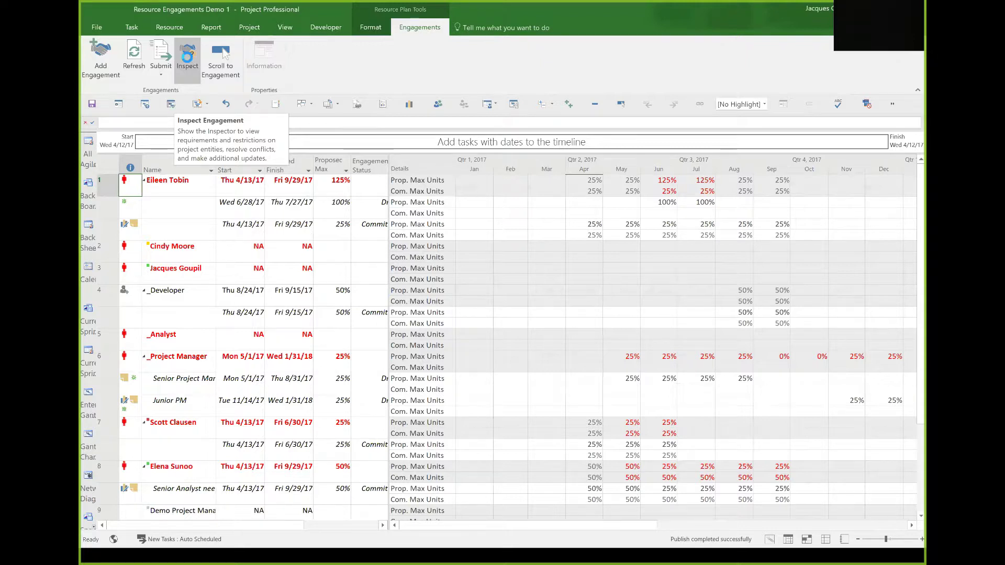
Inspect the first resource's committed 25% engagement and the Junior PM engagement for conflicts and modification info.
{"action": "left_click", "coordinate": [187, 62]}
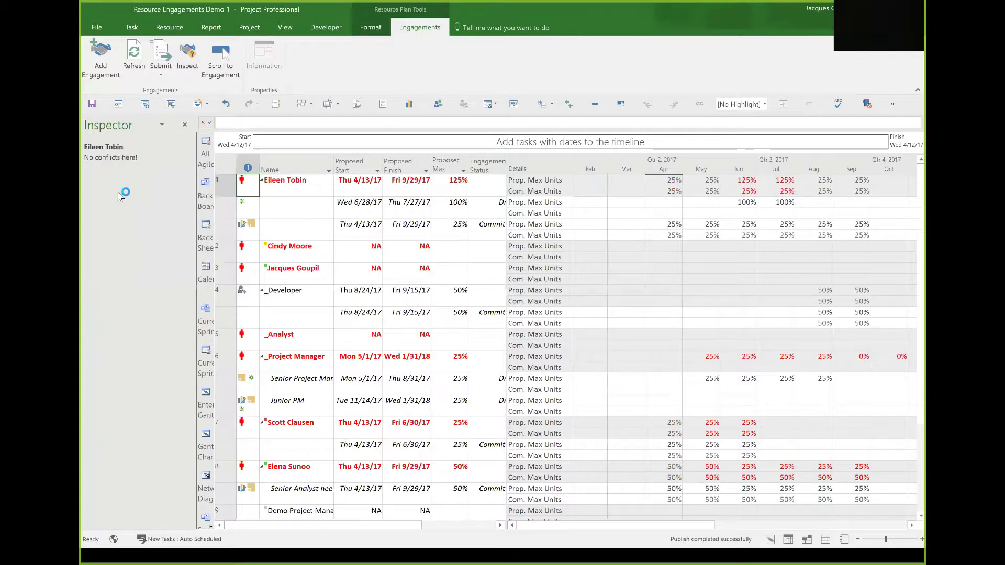
{"action": "left_click", "coordinate": [237, 236]}
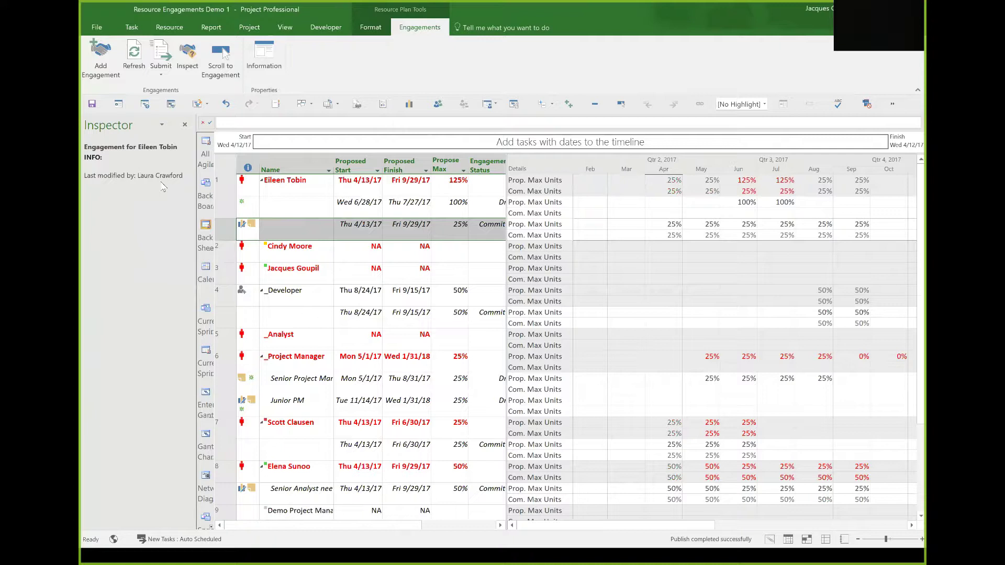
{"action": "left_click", "coordinate": [207, 402]}
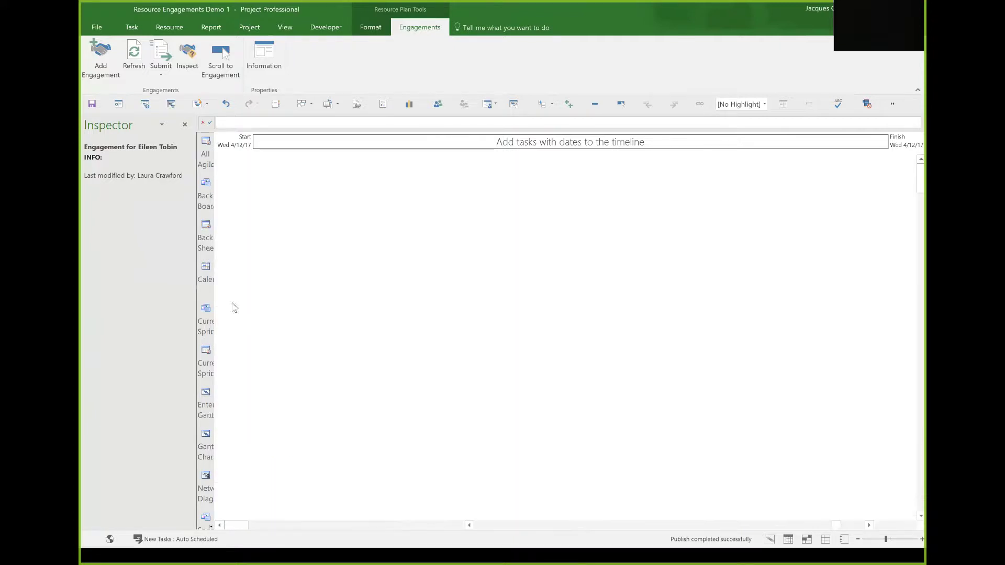
{"action": "left_click", "coordinate": [147, 105]}
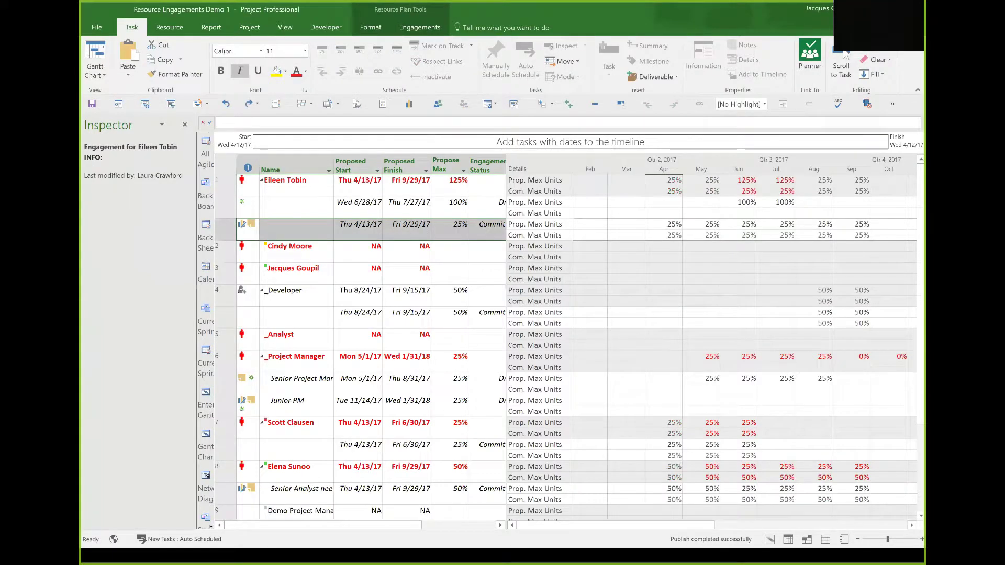
{"action": "left_click", "coordinate": [293, 402]}
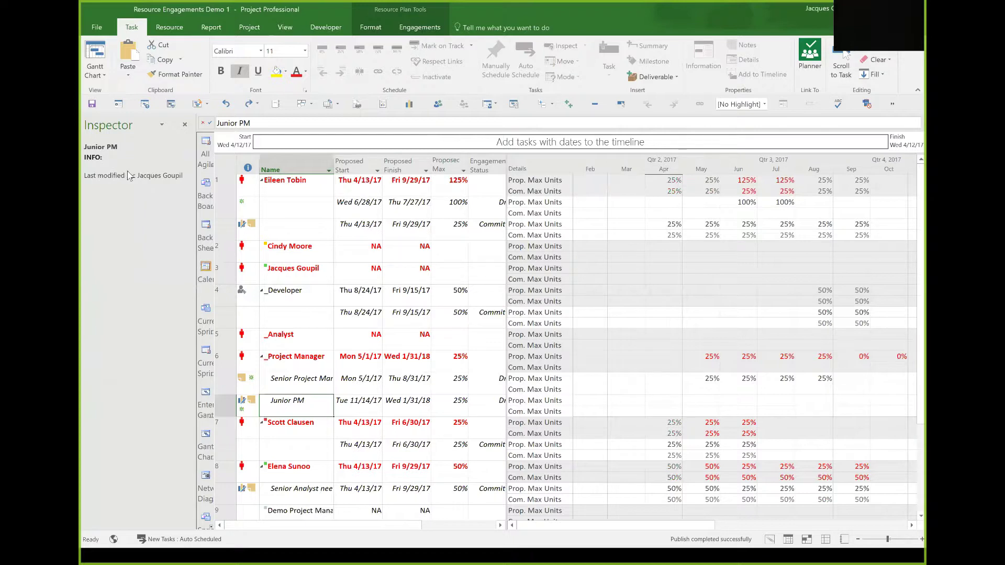
Submit all engagements from the Resource Engagements Demo 1 resource plan.
{"action": "left_click", "coordinate": [259, 24]}
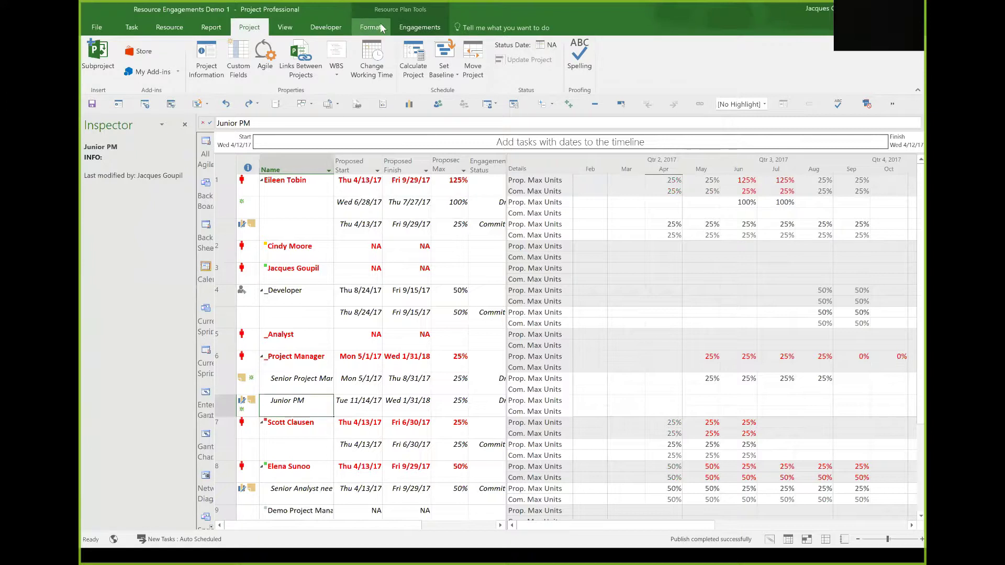
{"action": "left_click", "coordinate": [420, 26]}
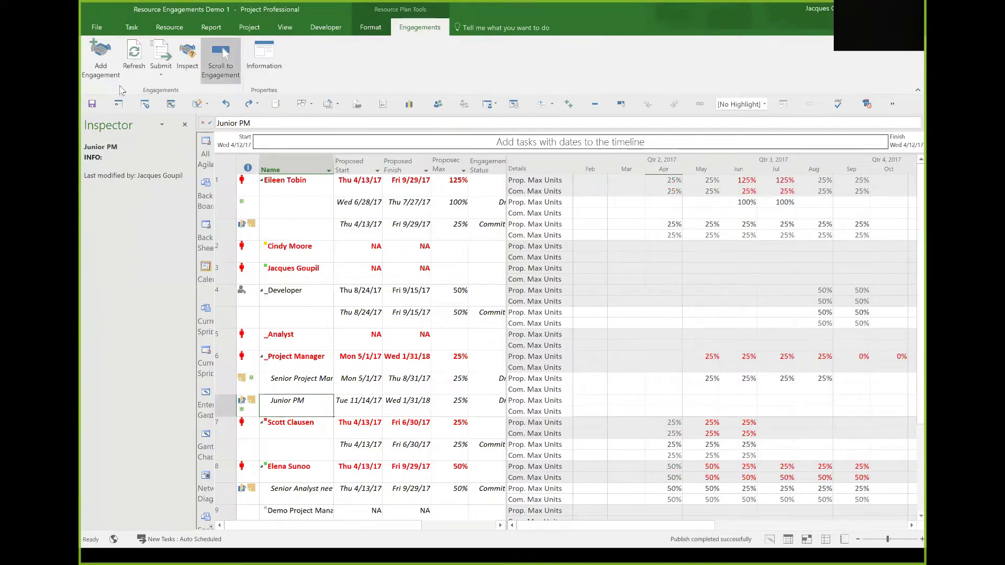
{"action": "left_click", "coordinate": [161, 71]}
{"action": "left_click", "coordinate": [179, 92]}
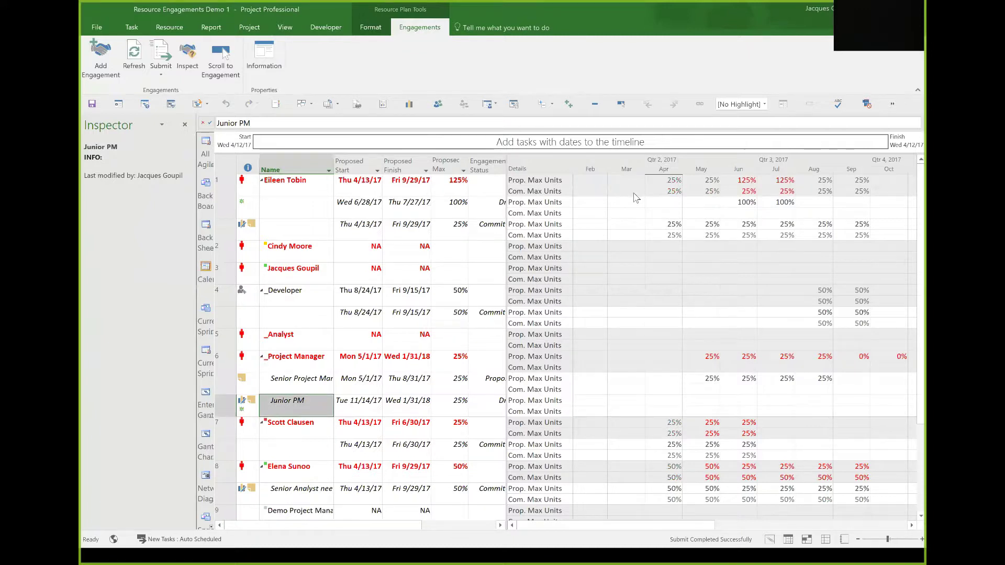
Return to the New Store 1310 project and check it in on closing.
{"action": "key", "text": "alt+Tab"}
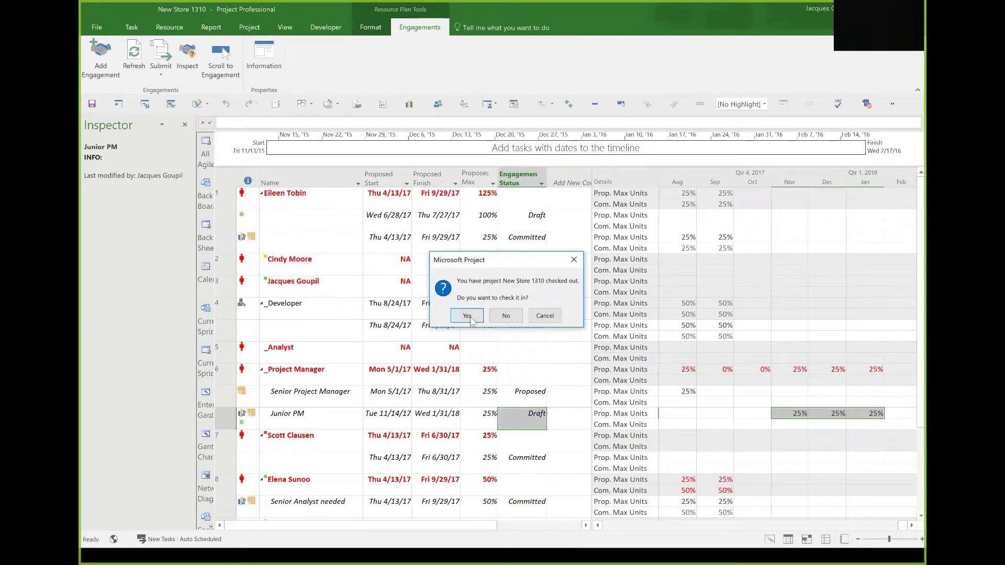
{"action": "left_click", "coordinate": [458, 318]}
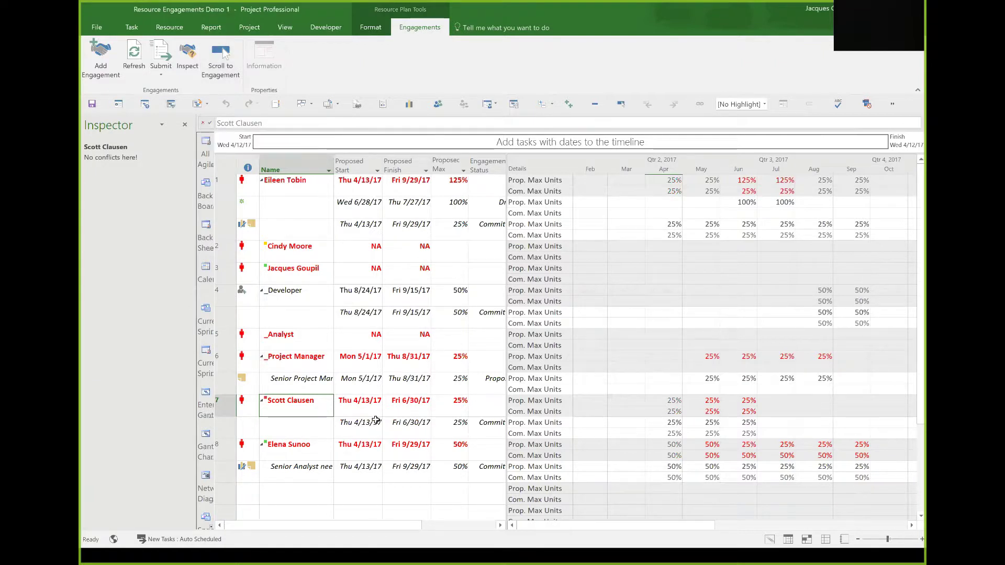
Switch to Project Web App in the browser and reload the Resource Requests page.
{"action": "key", "text": "alt+Tab"}
{"action": "key", "text": "alt+Tab"}
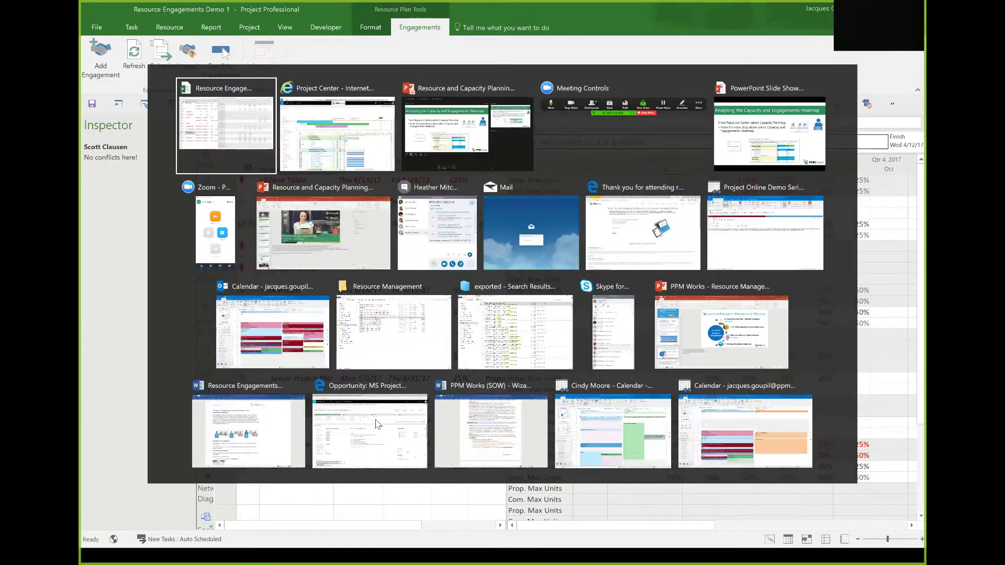
{"action": "key", "text": "Tab"}
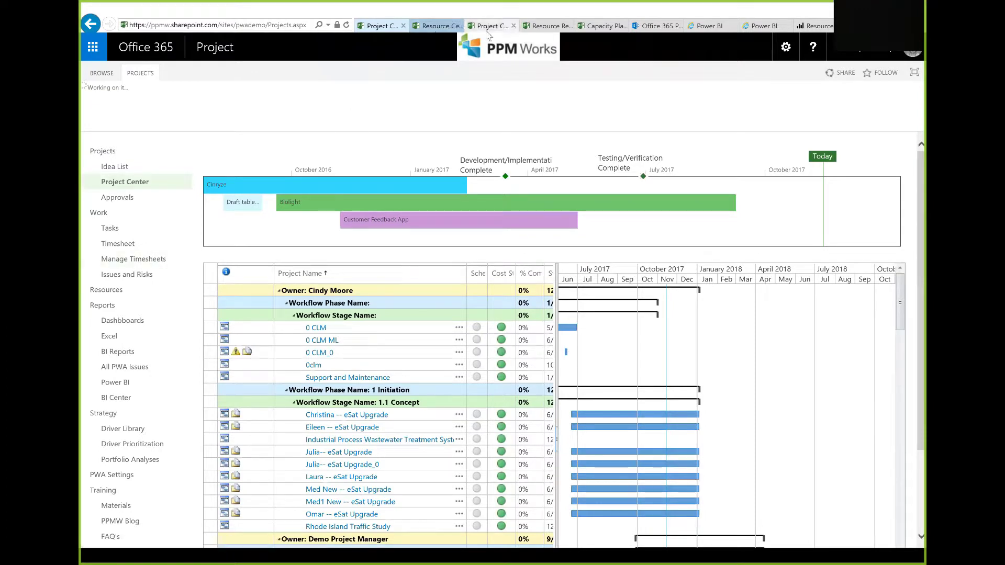
{"action": "left_click", "coordinate": [540, 27]}
{"action": "left_click", "coordinate": [230, 25]}
{"action": "key", "text": "Return"}
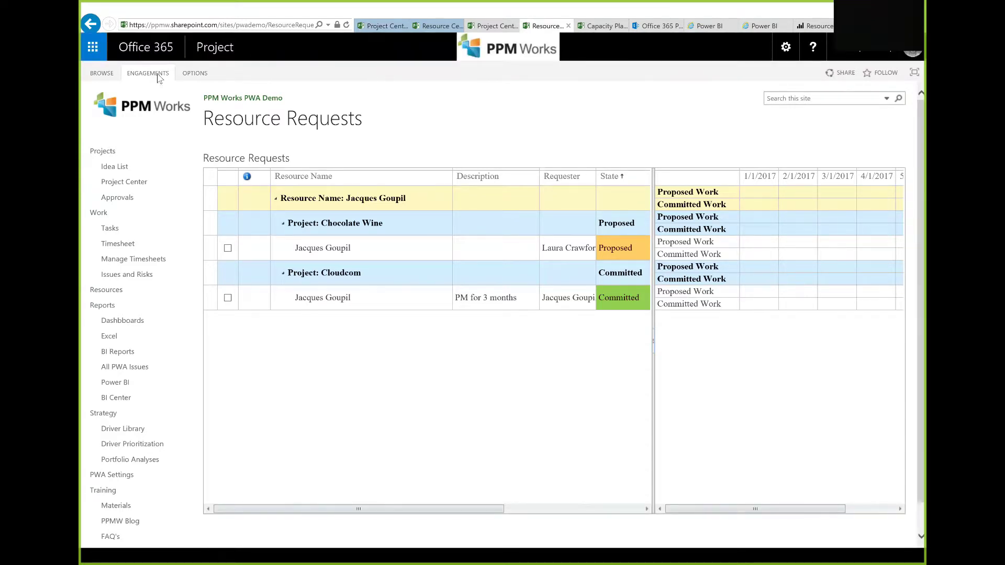
Look at the Resource Center and its resource commands, and return to the Resource Requests page.
{"action": "left_click", "coordinate": [142, 78]}
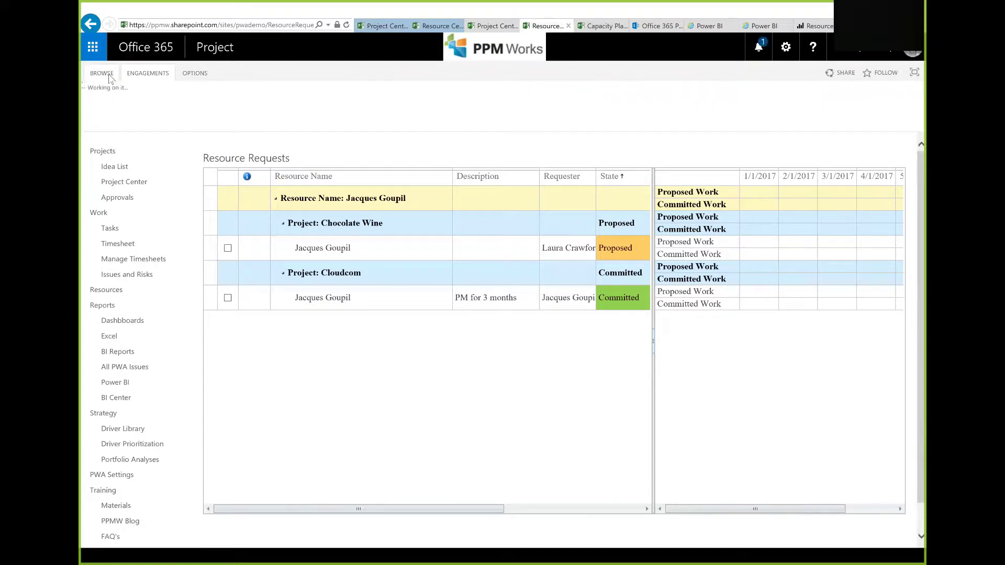
{"action": "left_click", "coordinate": [123, 292]}
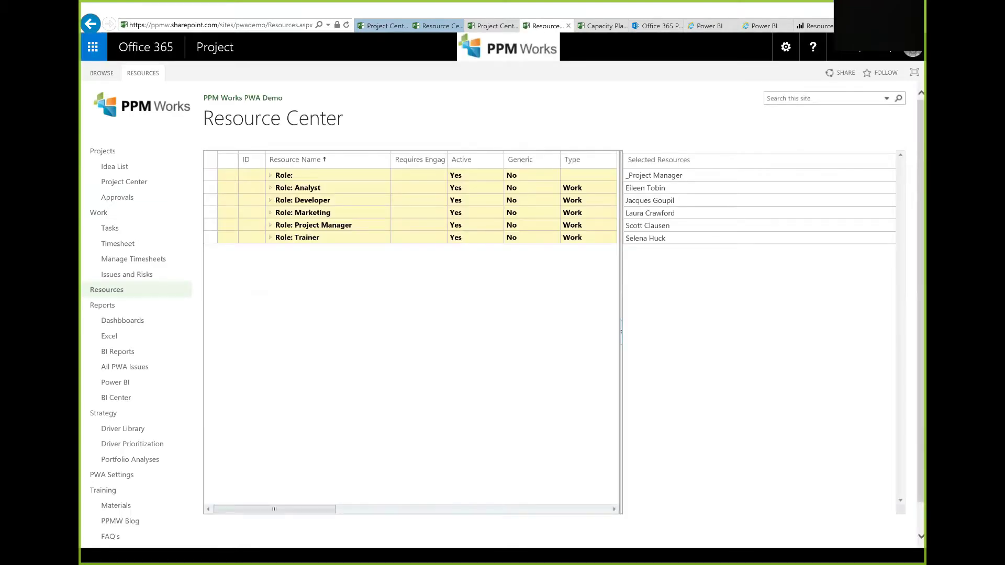
{"action": "left_click", "coordinate": [148, 78]}
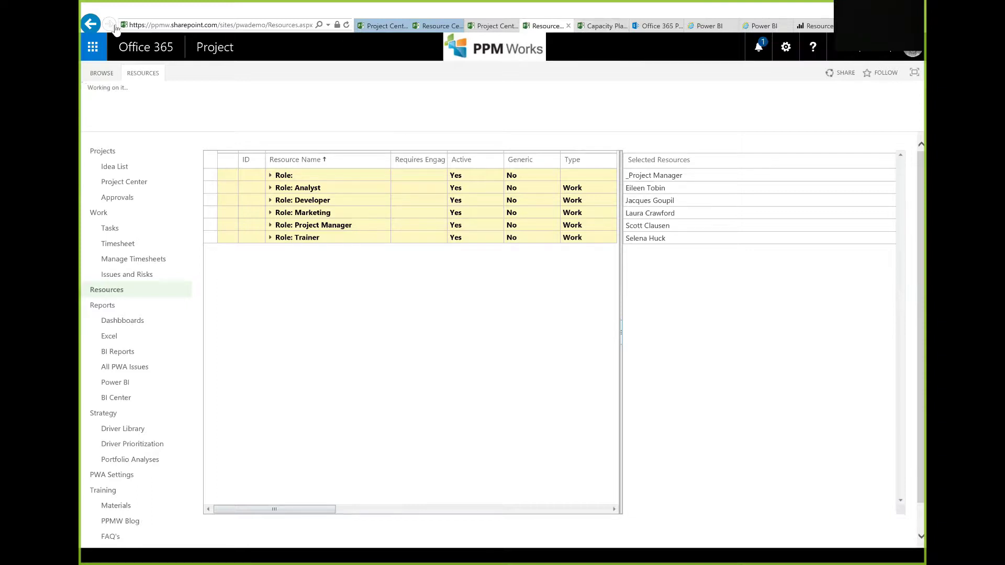
{"action": "left_click", "coordinate": [92, 24]}
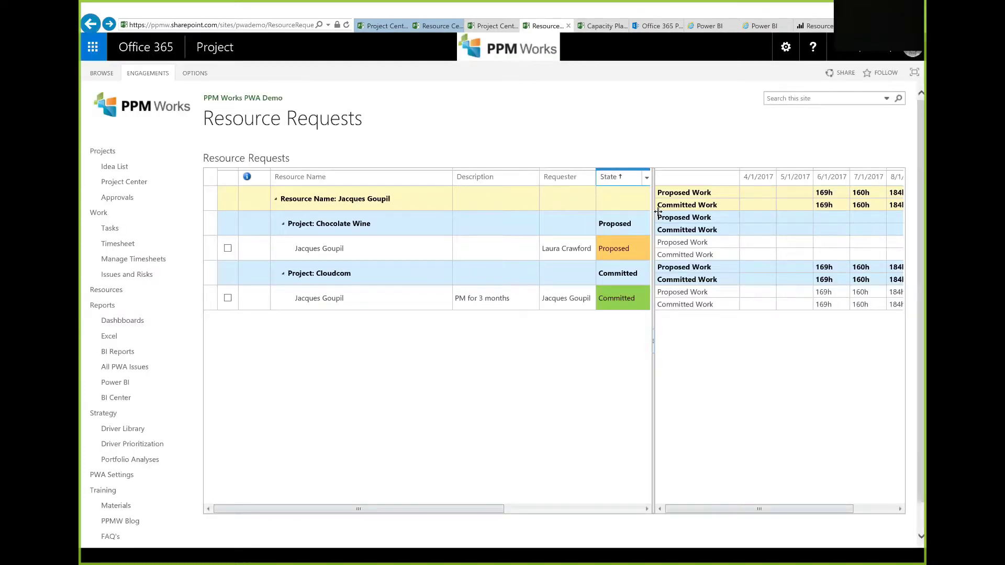
Examine the resource requests' requesters, states, committed units, dates and projects alongside their monthly proposed and committed work.
{"action": "left_click_drag", "start_coordinate": [709, 212], "coordinate": [764, 212]}
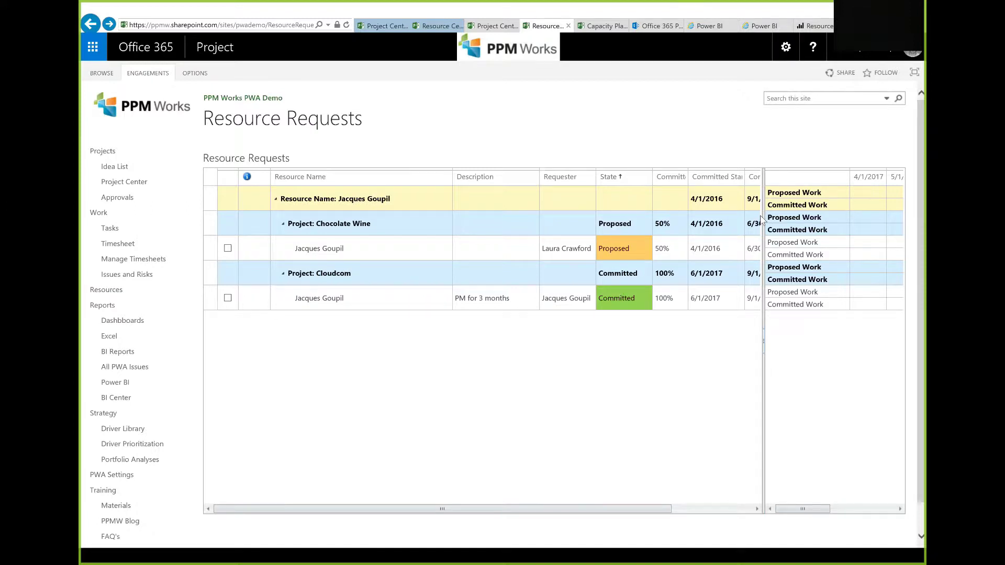
{"action": "left_click_drag", "start_coordinate": [763, 219], "coordinate": [635, 244]}
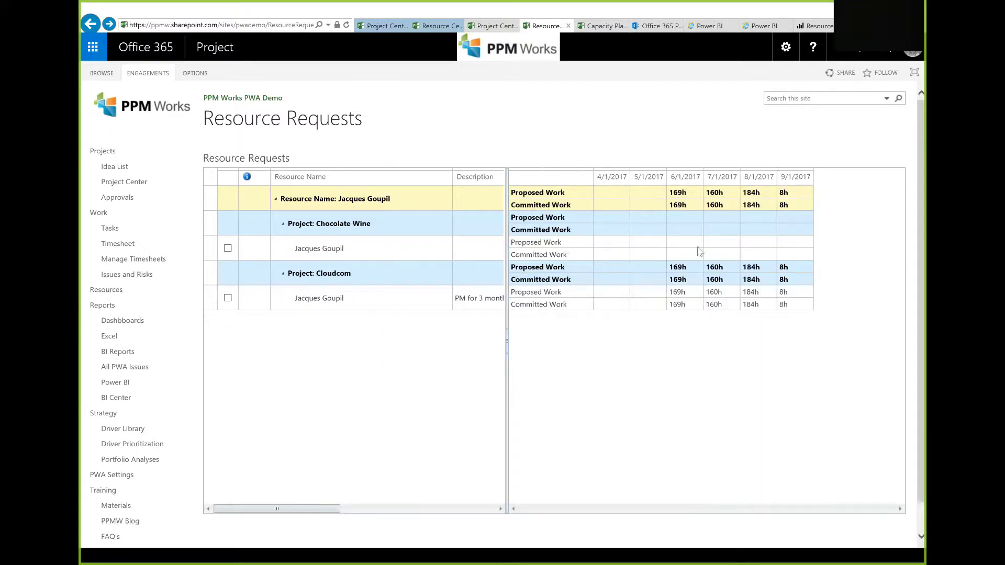
{"action": "left_click", "coordinate": [197, 75]}
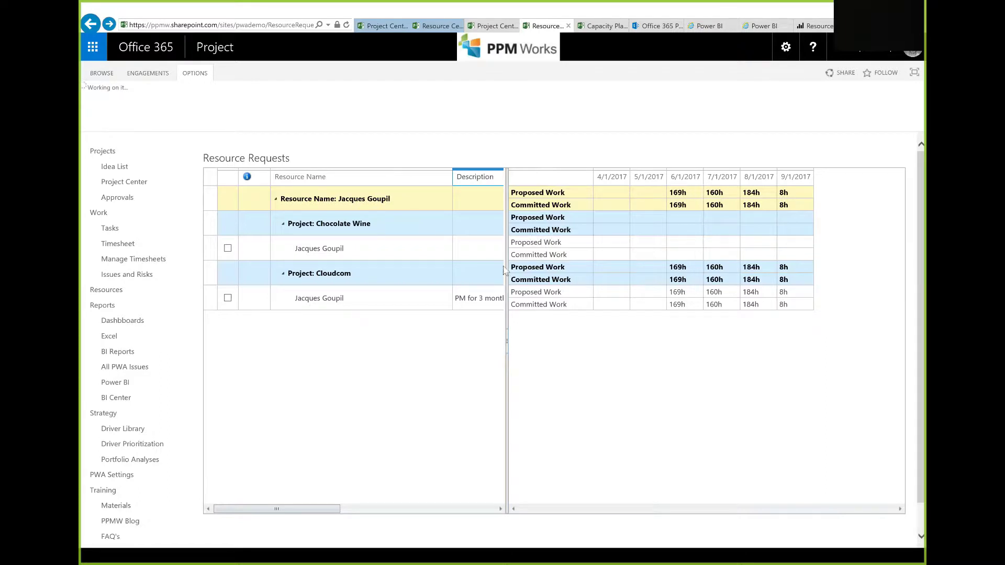
{"action": "left_click_drag", "start_coordinate": [506, 259], "coordinate": [584, 269]}
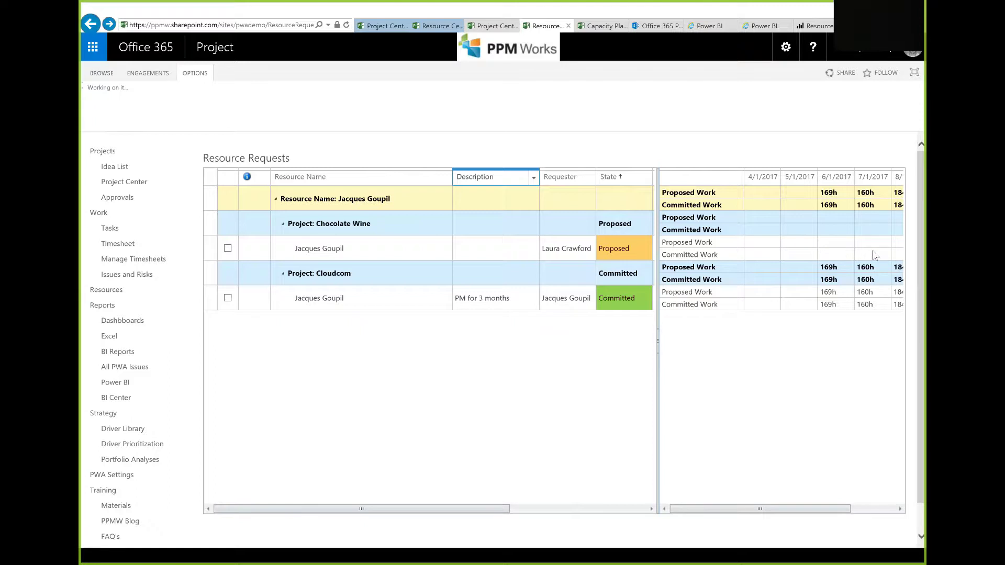
{"action": "left_click", "coordinate": [859, 243]}
{"action": "left_click", "coordinate": [836, 254]}
{"action": "left_click", "coordinate": [899, 508]}
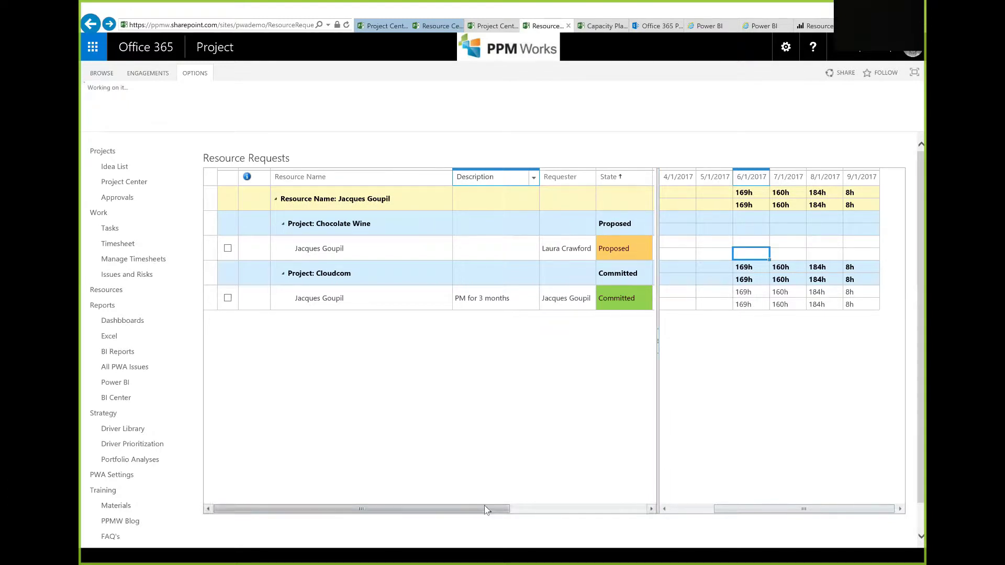
{"action": "left_click", "coordinate": [554, 510]}
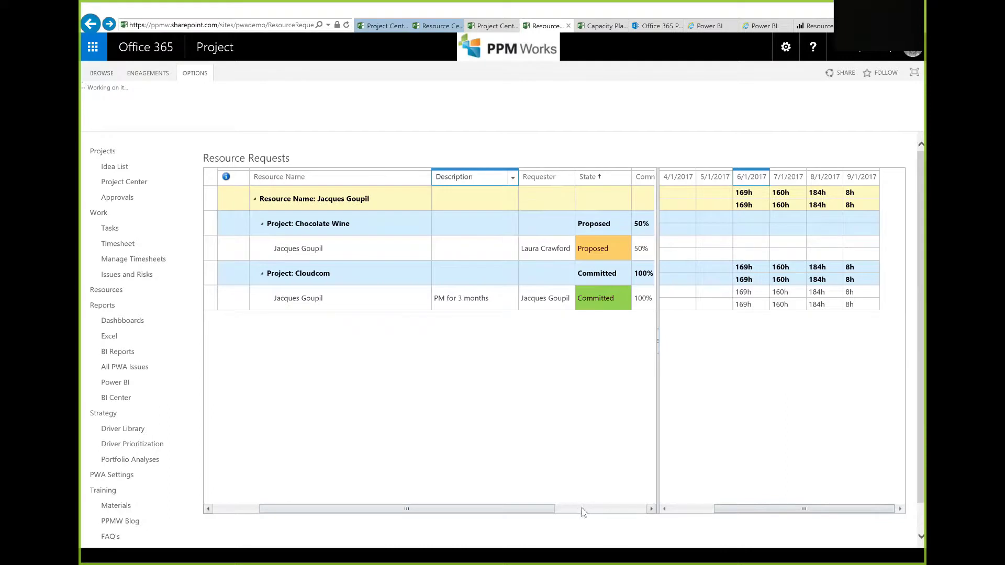
{"action": "left_click", "coordinate": [584, 510]}
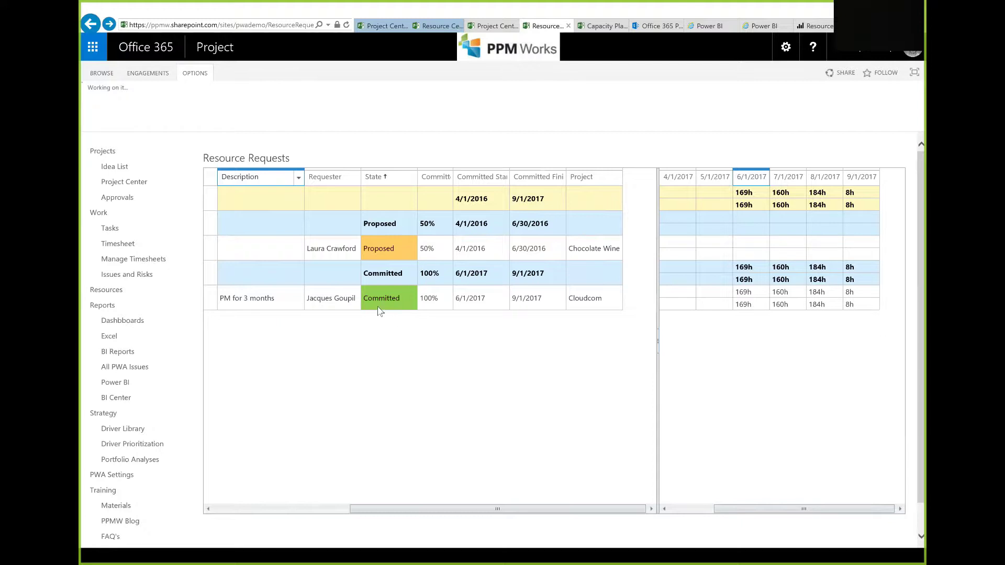
Set the proposed Chocolate Wine request's committed work to 40h for 6/1/2017, 40h for 7/1/2017 and 20h for 8/1/2017.
{"action": "left_click", "coordinate": [750, 253]}
{"action": "left_click_drag", "start_coordinate": [473, 513], "coordinate": [382, 514]}
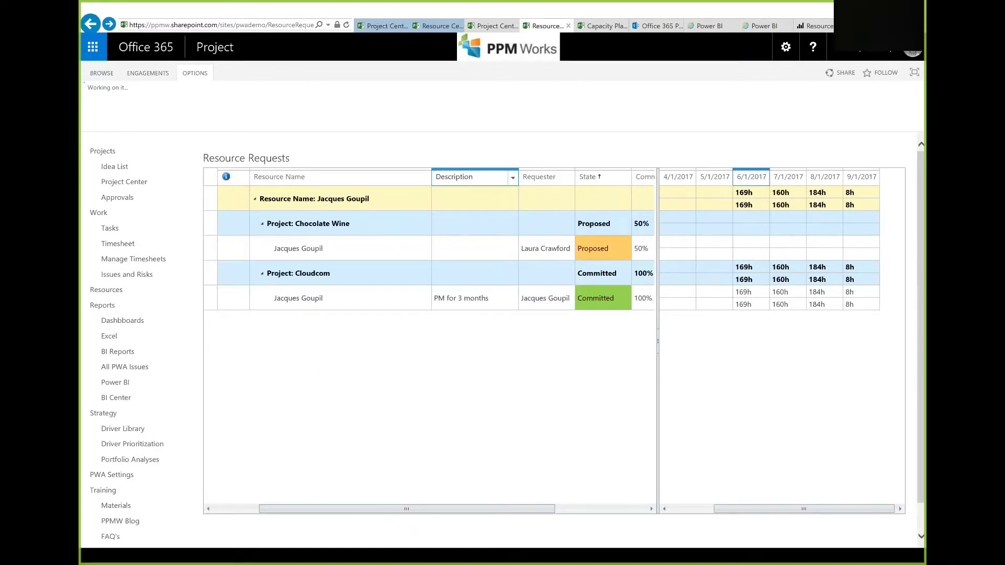
{"action": "left_click", "coordinate": [751, 254]}
{"action": "type", "text": "40"}
{"action": "left_click", "coordinate": [787, 253]}
{"action": "type", "text": "40"}
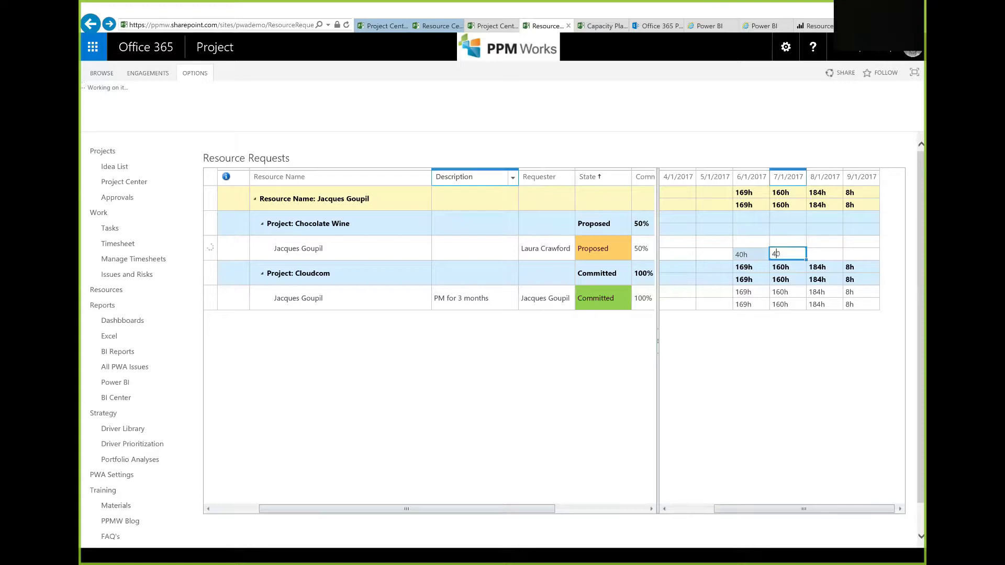
{"action": "left_click", "coordinate": [820, 257]}
{"action": "type", "text": "20"}
{"action": "left_click", "coordinate": [765, 256]}
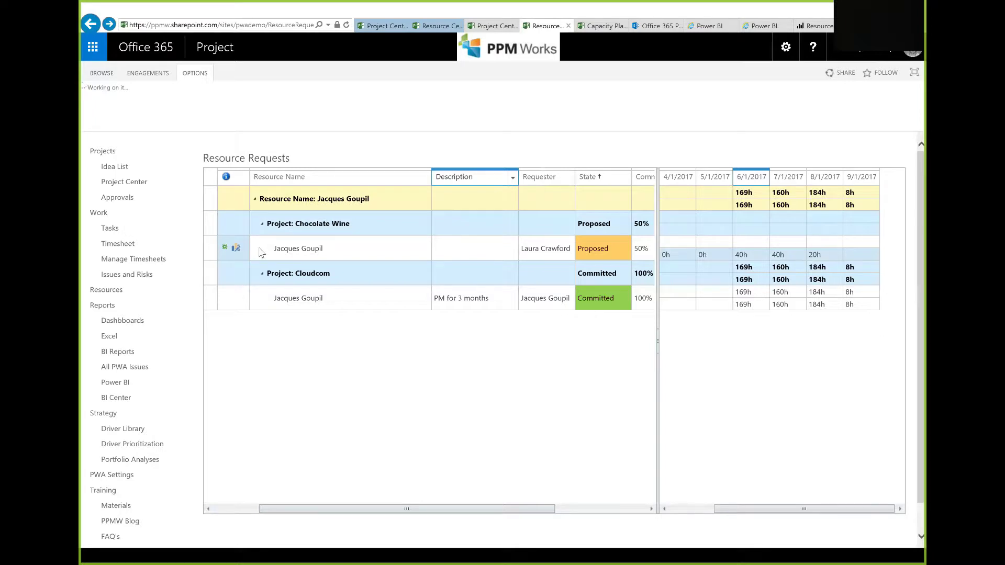
{"action": "left_click", "coordinate": [160, 77]}
{"action": "left_click_drag", "start_coordinate": [752, 257], "coordinate": [827, 259]}
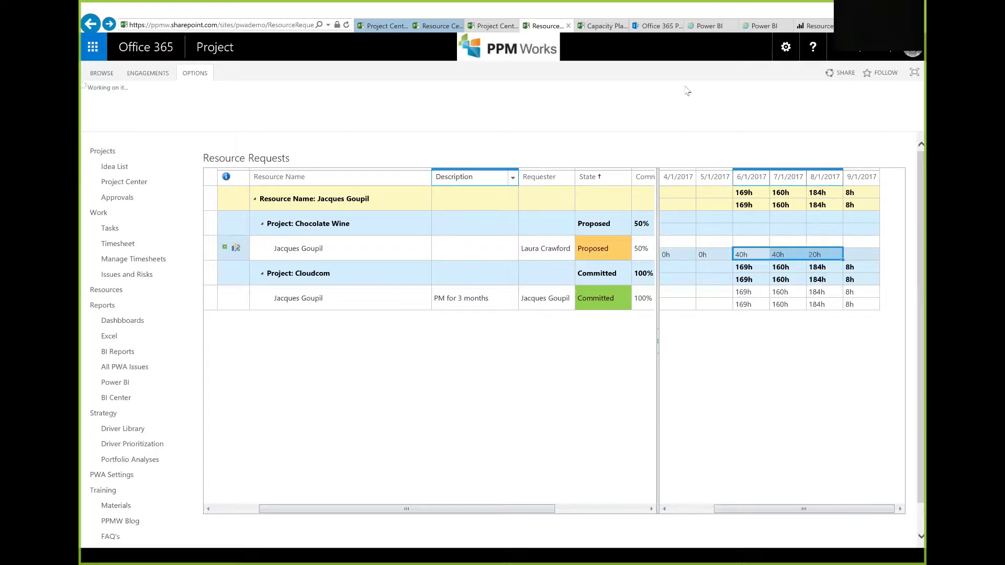
Switch to the Capacity Planning page and examine the resources' monthly availability, capacity and project assignments under the Resource Utilization chart.
{"action": "left_click", "coordinate": [600, 28]}
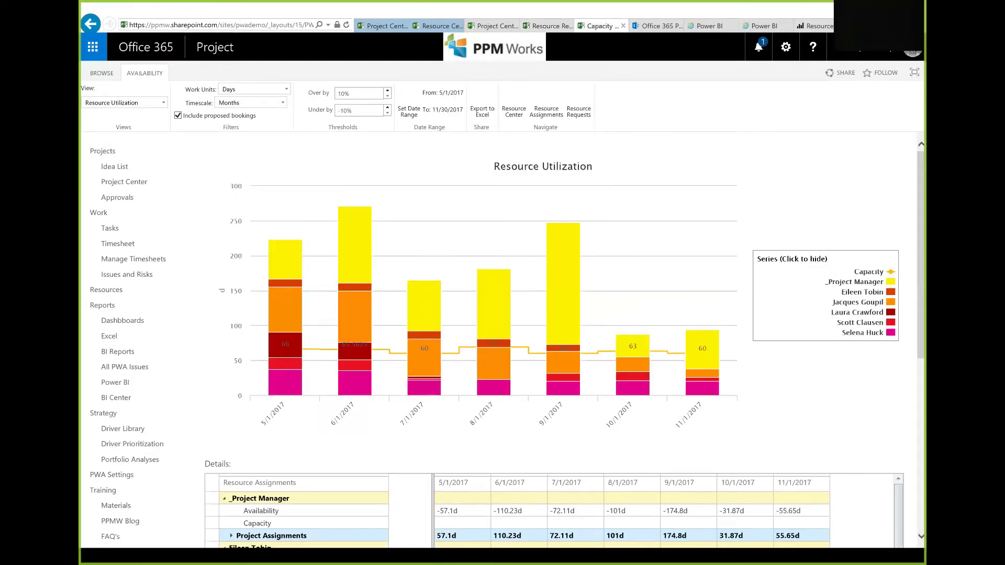
{"action": "mouse_move", "coordinate": [475, 297]}
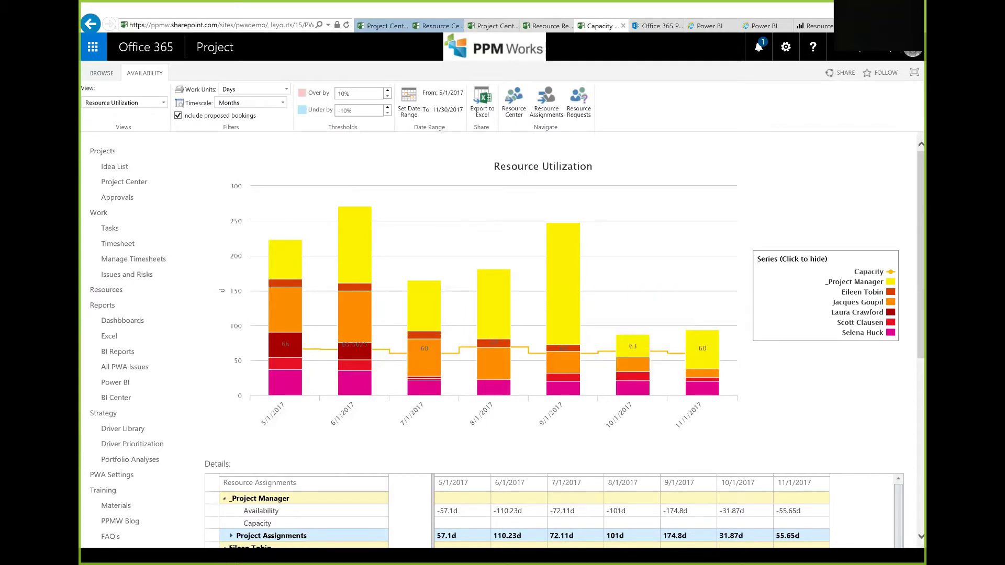
{"action": "scroll", "coordinate": [665, 357], "scroll_direction": "down", "scroll_amount": 4}
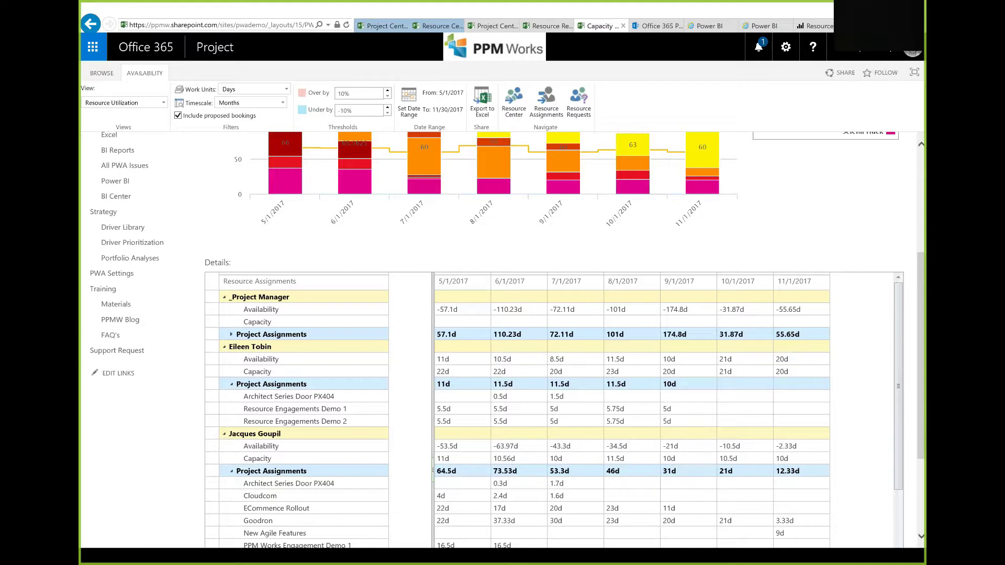
{"action": "left_click", "coordinate": [461, 458]}
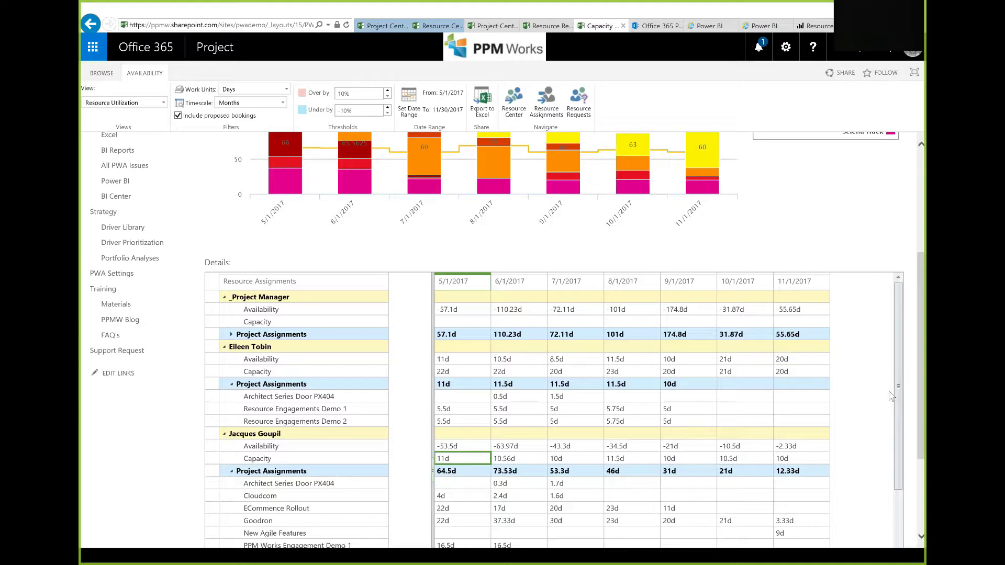
{"action": "scroll", "coordinate": [893, 397], "scroll_direction": "down", "scroll_amount": 3}
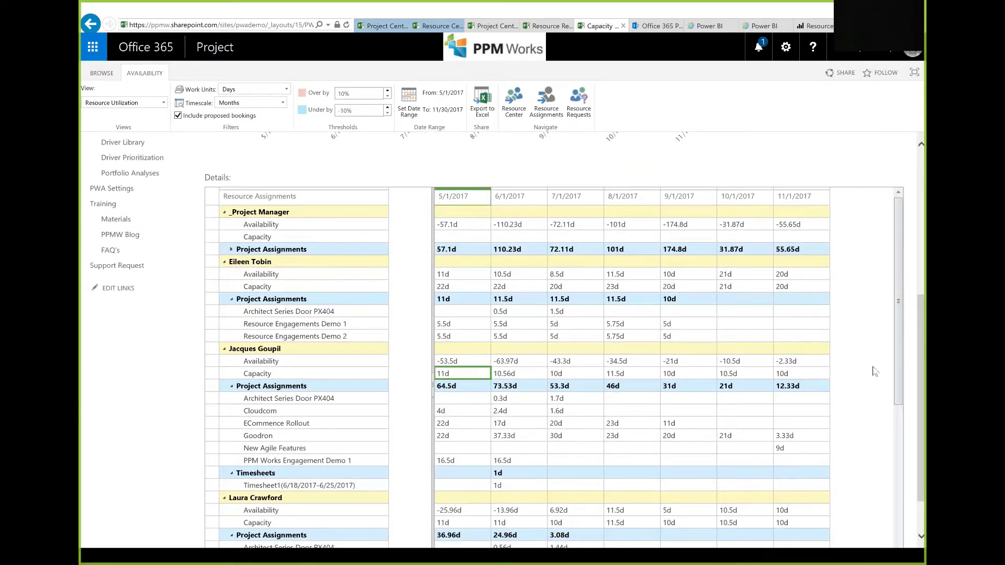
{"action": "left_click_drag", "start_coordinate": [897, 361], "coordinate": [902, 398]}
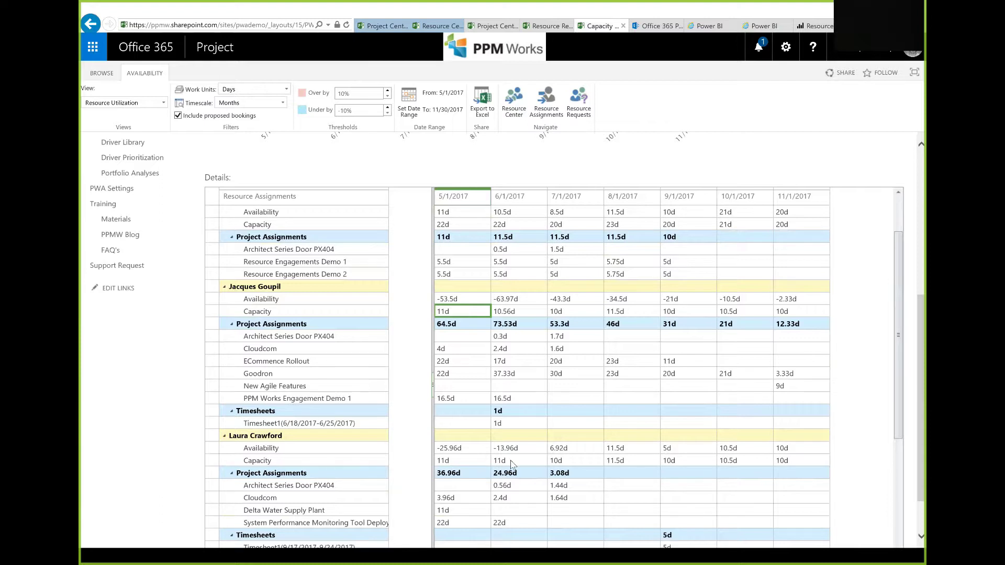
{"action": "left_click", "coordinate": [573, 461]}
{"action": "key", "text": "Right"}
{"action": "key", "text": "Right"}
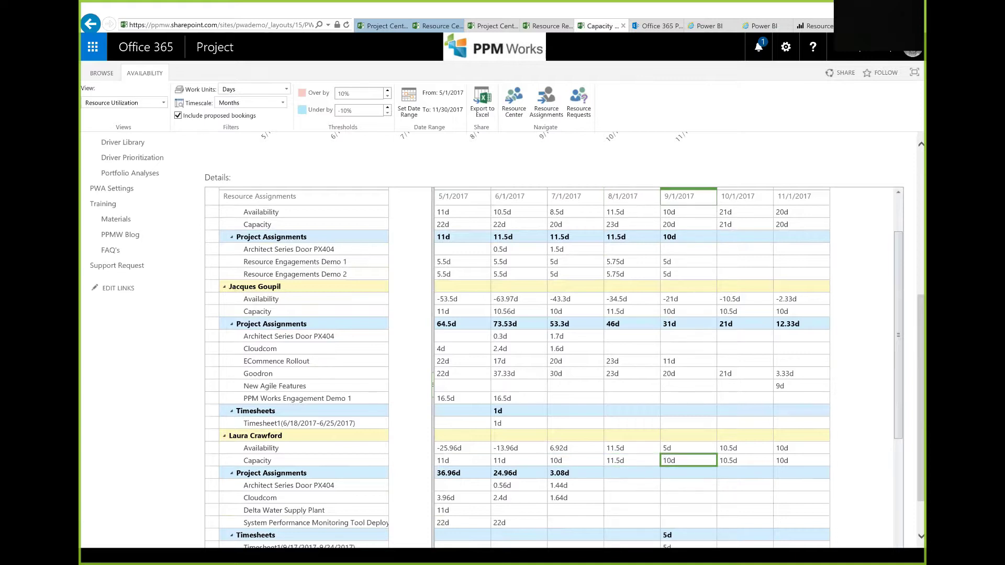
{"action": "key", "text": "shift+Left"}
{"action": "key", "text": "shift+Left"}
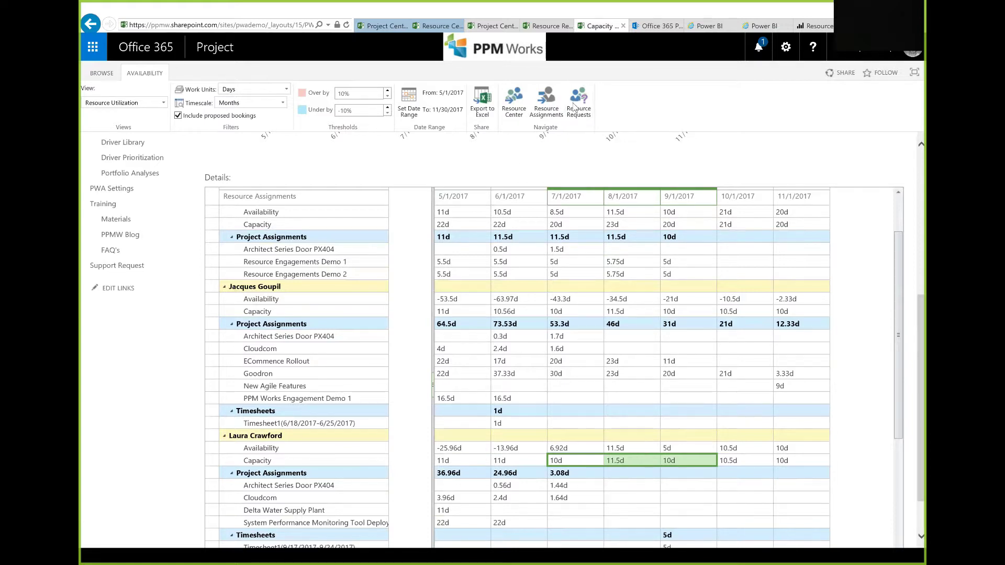
Return to the edited Resource Requests page and open the resource choices for the proposed Chocolate Wine request.
{"action": "left_click", "coordinate": [575, 107]}
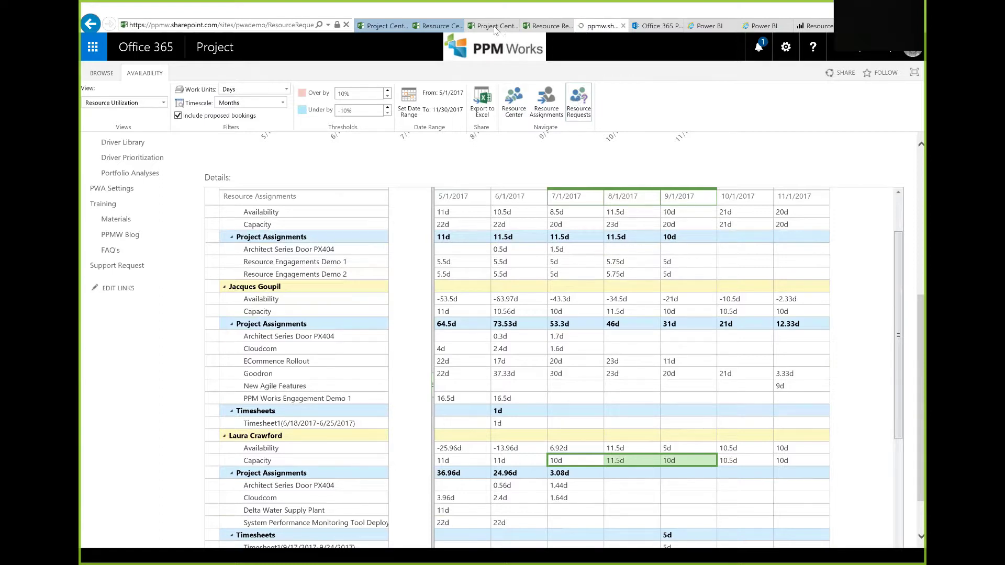
{"action": "left_click", "coordinate": [558, 30]}
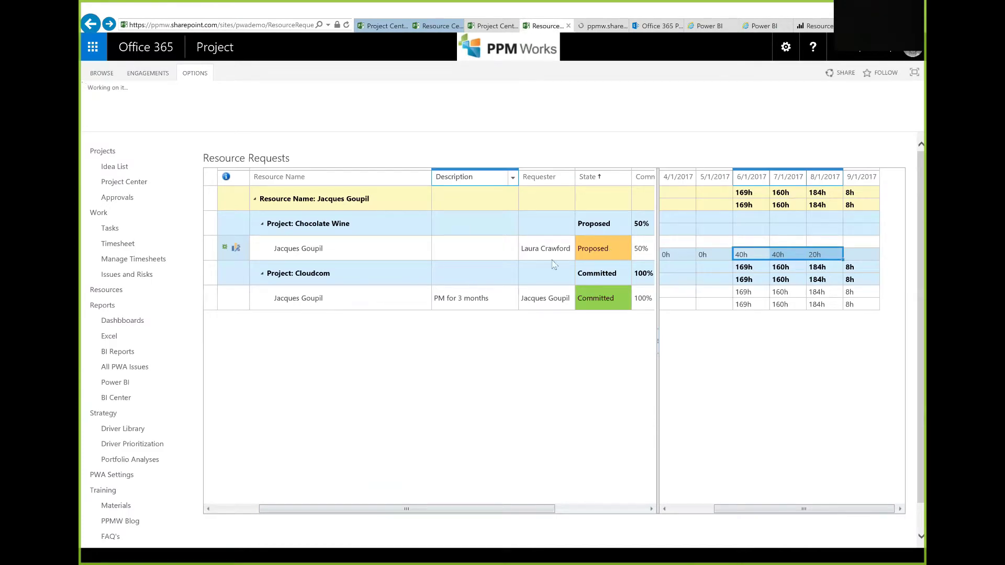
{"action": "left_click", "coordinate": [337, 254]}
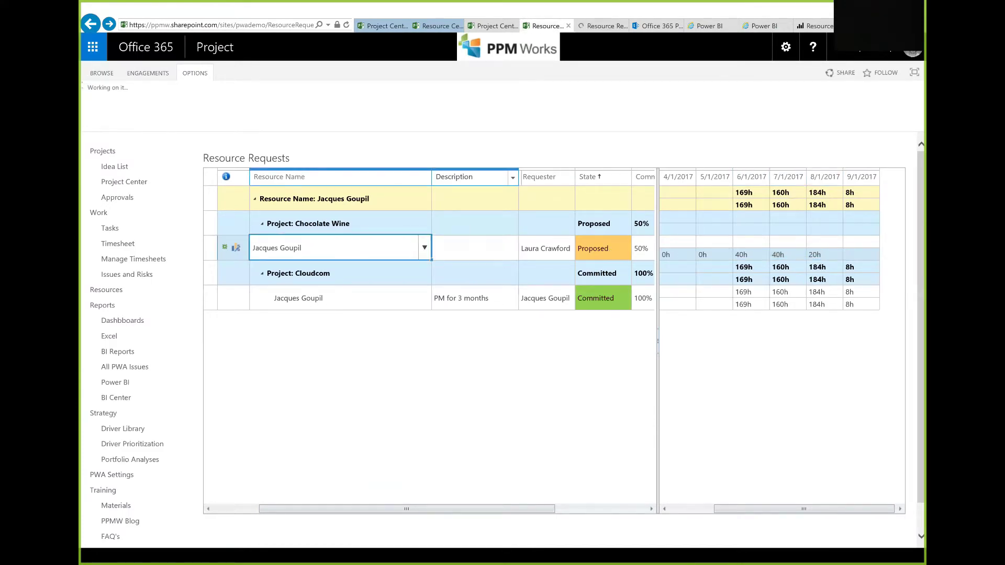
{"action": "left_click", "coordinate": [424, 249]}
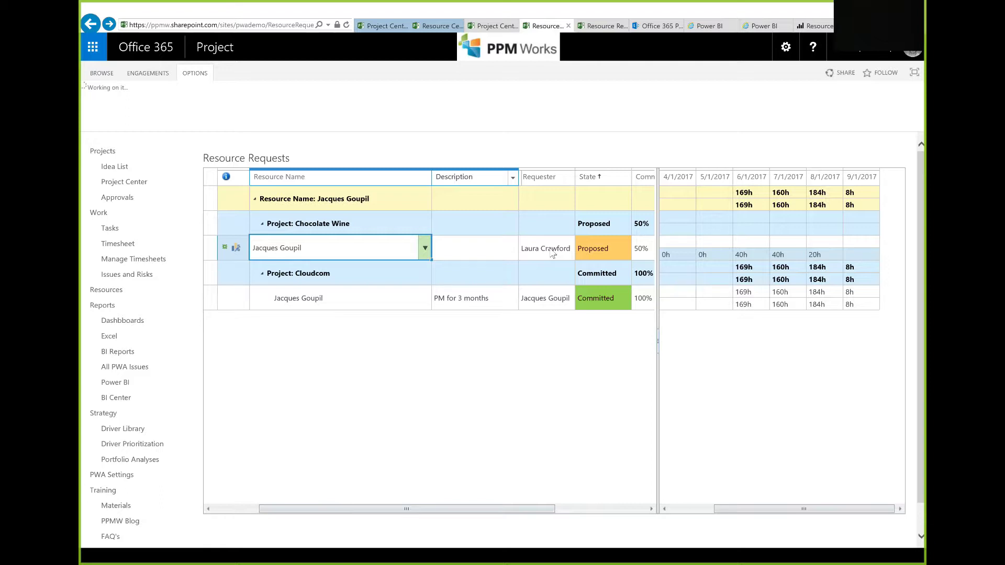
Switch to Resource Engagements Demo 1 in Project Professional and widen the resource plan table to show the full Engagement Status column.
{"action": "key", "text": "alt+Tab"}
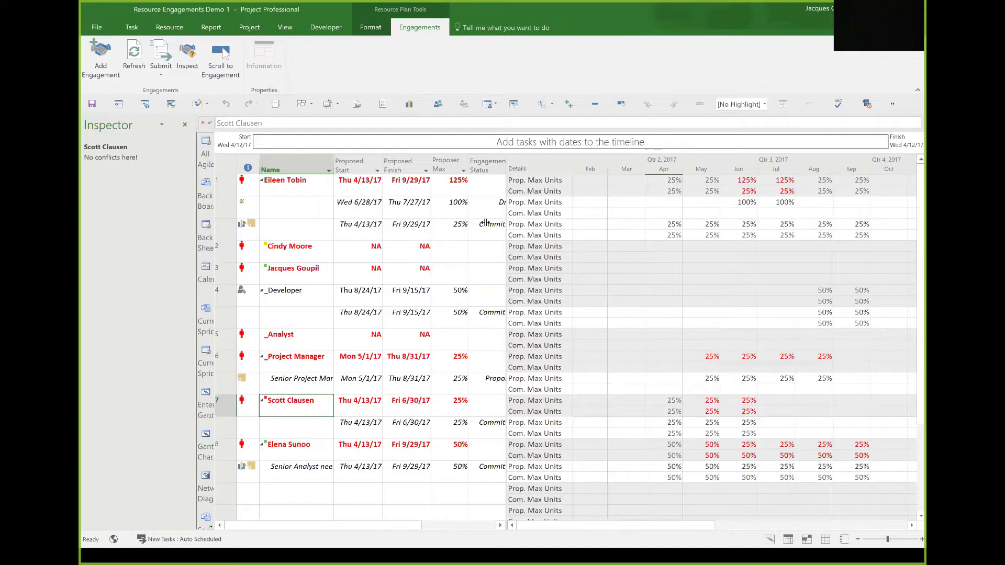
{"action": "left_click_drag", "start_coordinate": [619, 209], "coordinate": [619, 209]}
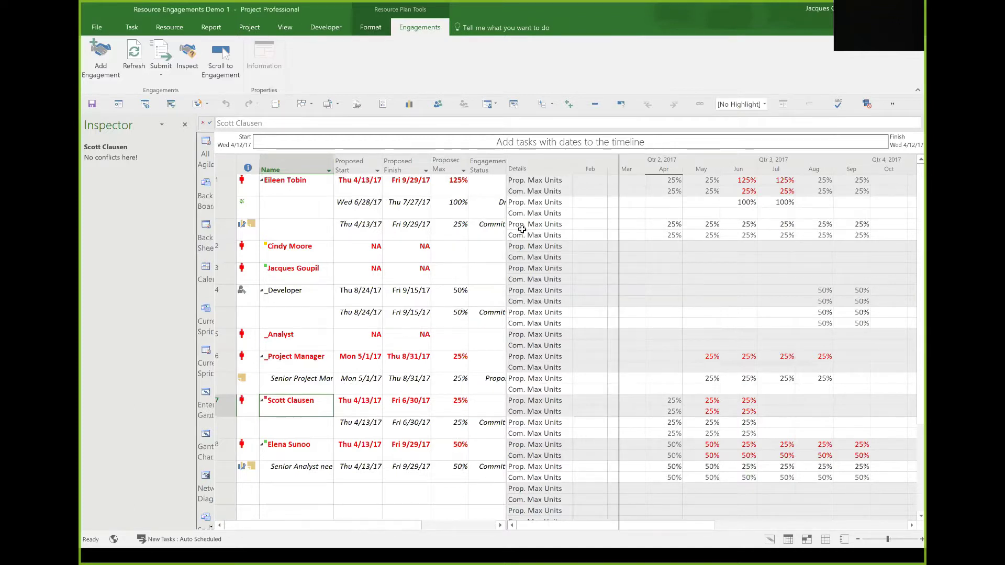
{"action": "left_click", "coordinate": [497, 231]}
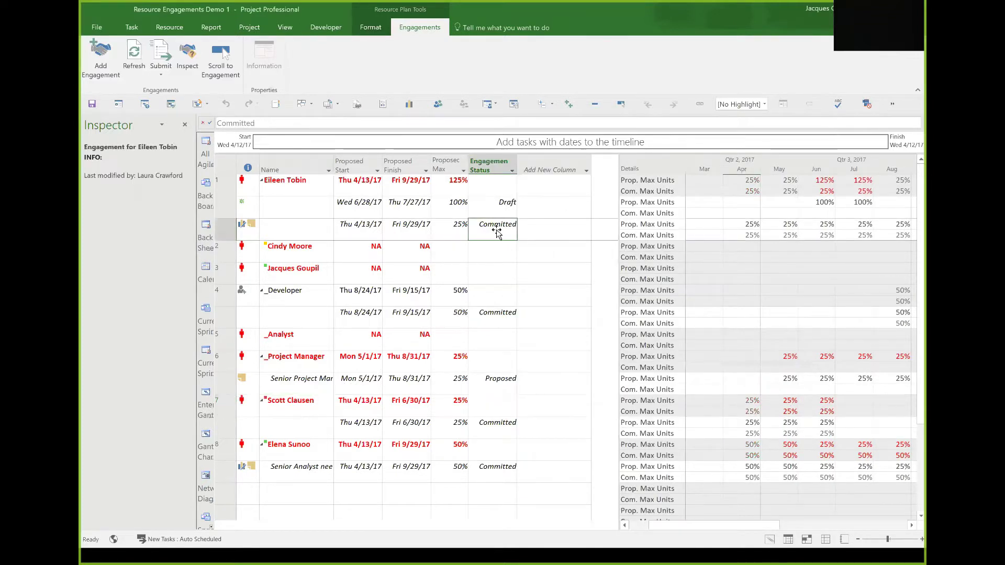
Examine the engagements' statuses in the resource plan, and the first committed engagement's proposed maximum units, start and finish dates.
{"action": "left_click", "coordinate": [499, 316]}
{"action": "left_click", "coordinate": [505, 230]}
{"action": "left_click", "coordinate": [498, 313], "text": "ctrl"}
{"action": "left_click", "coordinate": [495, 379]}
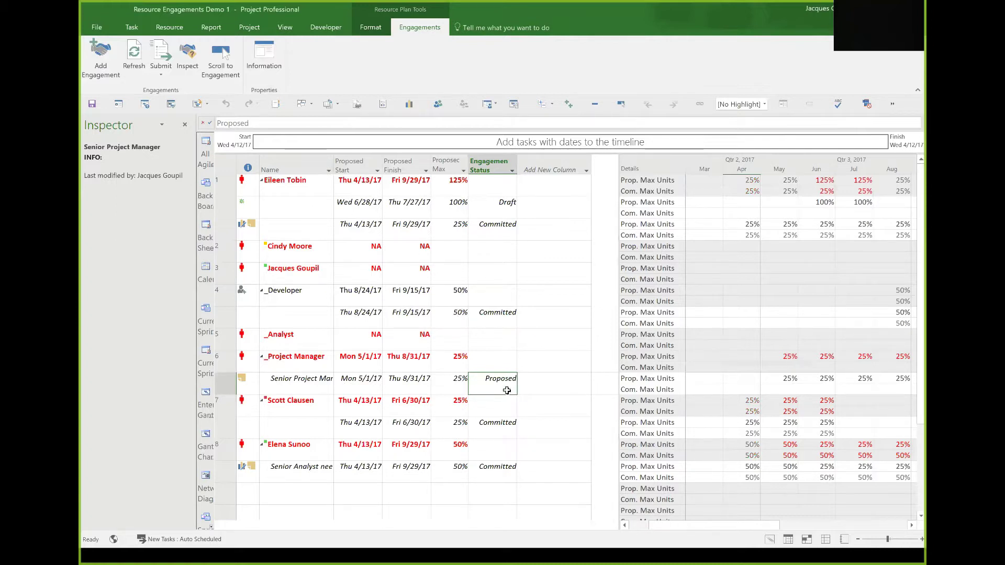
{"action": "left_click", "coordinate": [502, 430]}
{"action": "left_click", "coordinate": [500, 470]}
{"action": "left_click", "coordinate": [500, 431]}
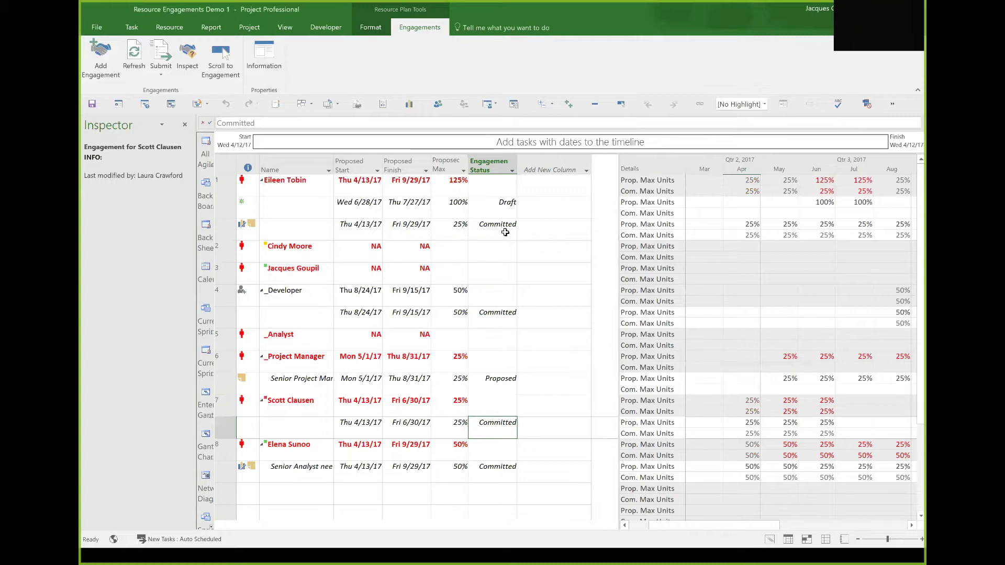
{"action": "left_click", "coordinate": [463, 225]}
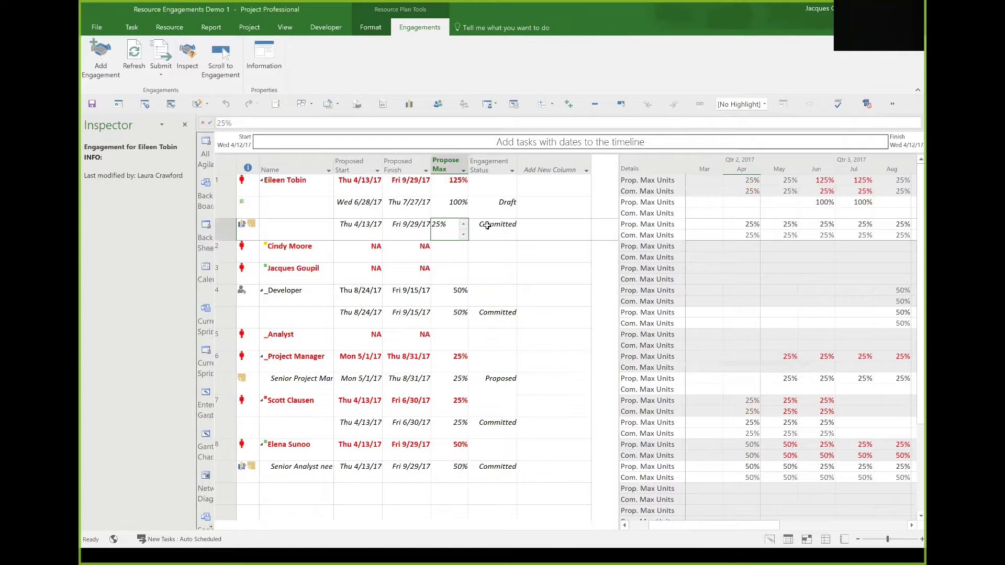
{"action": "left_click", "coordinate": [376, 226]}
{"action": "left_click_drag", "start_coordinate": [392, 228], "coordinate": [401, 228]}
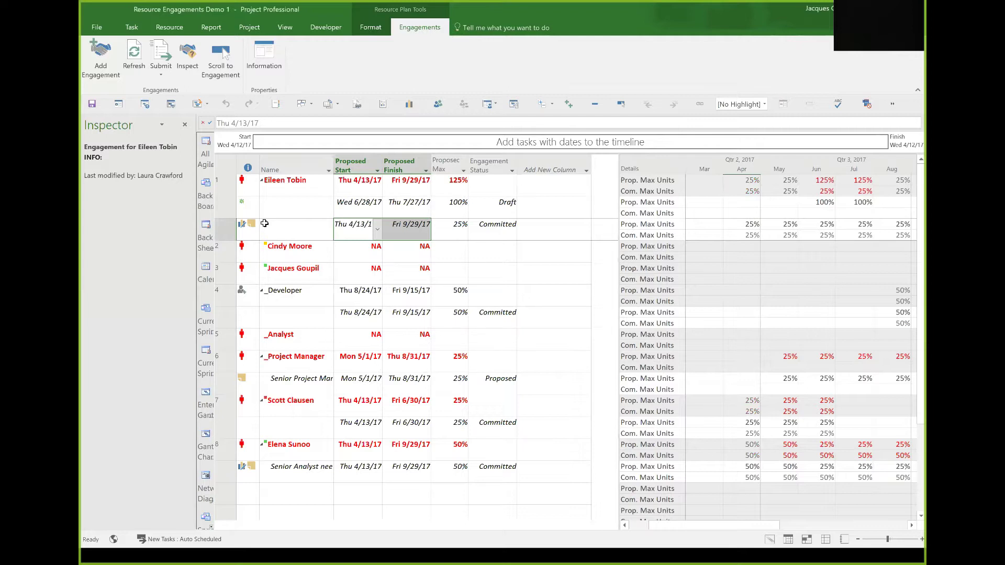
Switch to the slide presentation on analyzing the Capacity and Engagements Heatmap.
{"action": "mouse_move", "coordinate": [244, 182]}
{"action": "key", "text": "alt+Tab"}
{"action": "key", "text": "Tab"}
{"action": "key", "text": "Tab"}
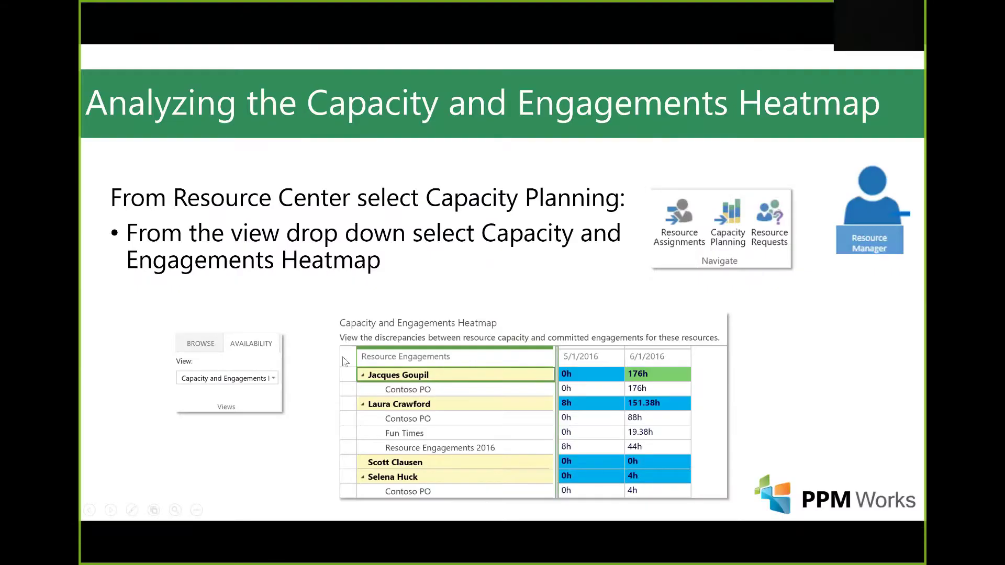
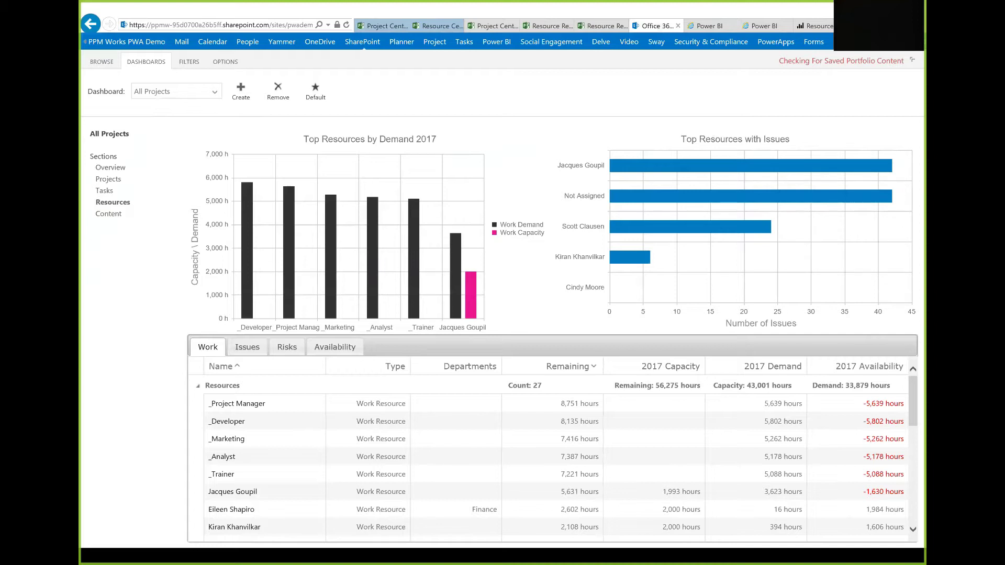
Show the monthly availability heatmap on the All Projects dashboard's Resources section and look through the listed resources.
{"action": "mouse_move", "coordinate": [717, 167]}
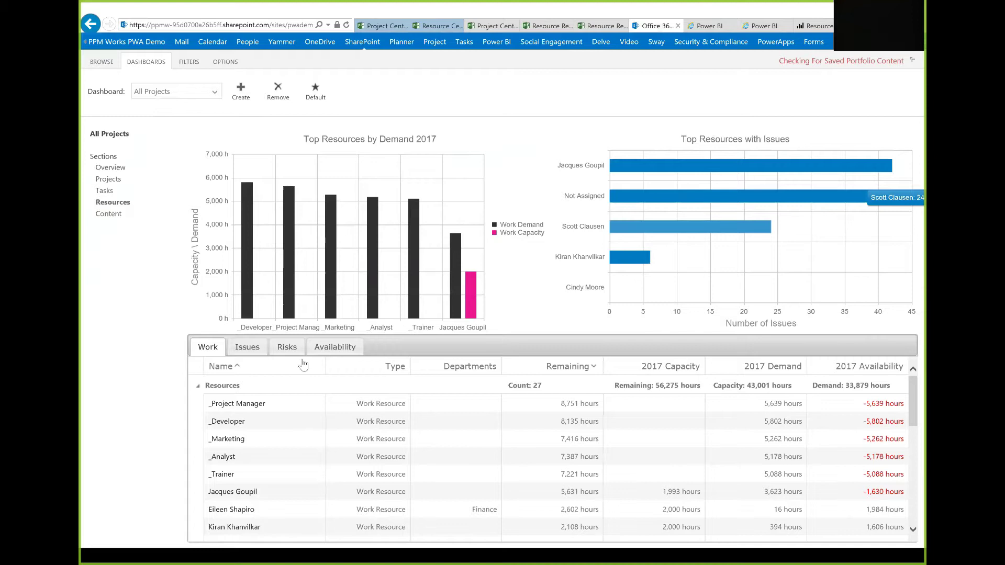
{"action": "left_click", "coordinate": [335, 347]}
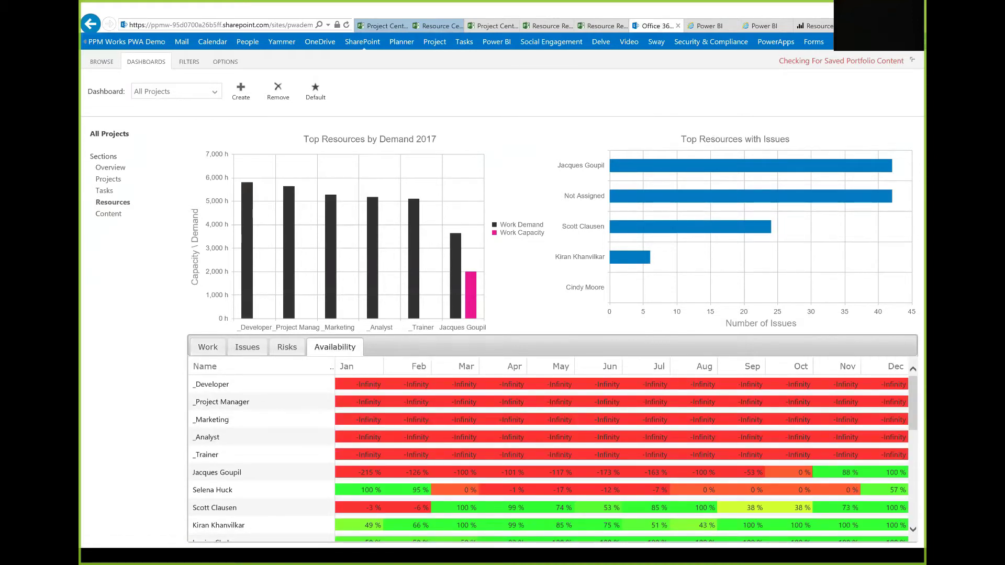
{"action": "scroll", "coordinate": [549, 450], "scroll_direction": "down", "scroll_amount": 1}
{"action": "scroll", "coordinate": [554, 450], "scroll_direction": "down", "scroll_amount": 3}
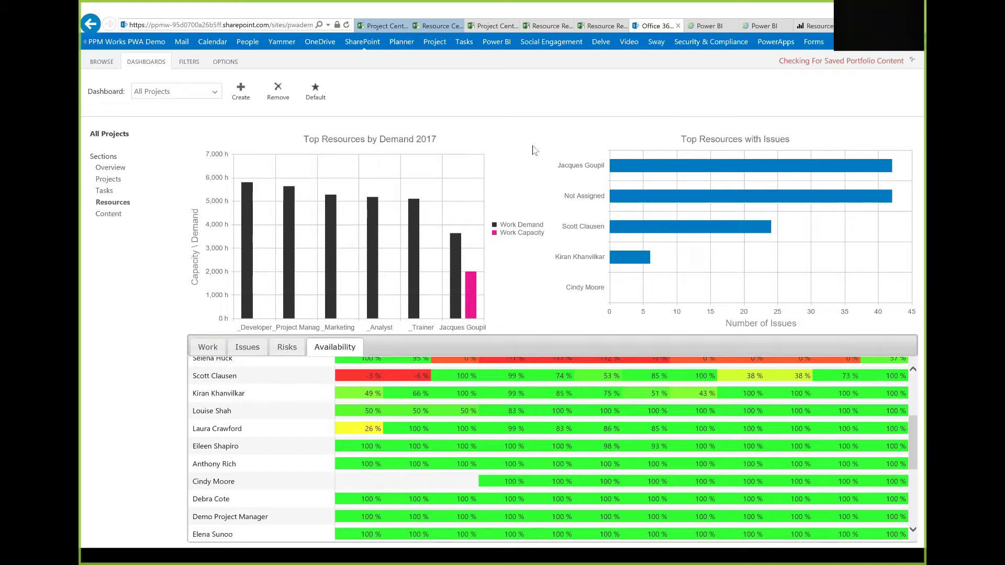
Switch to the Microsoft Project Online dashboard in Power BI and open the report behind the Active Risks tile.
{"action": "left_click", "coordinate": [703, 27]}
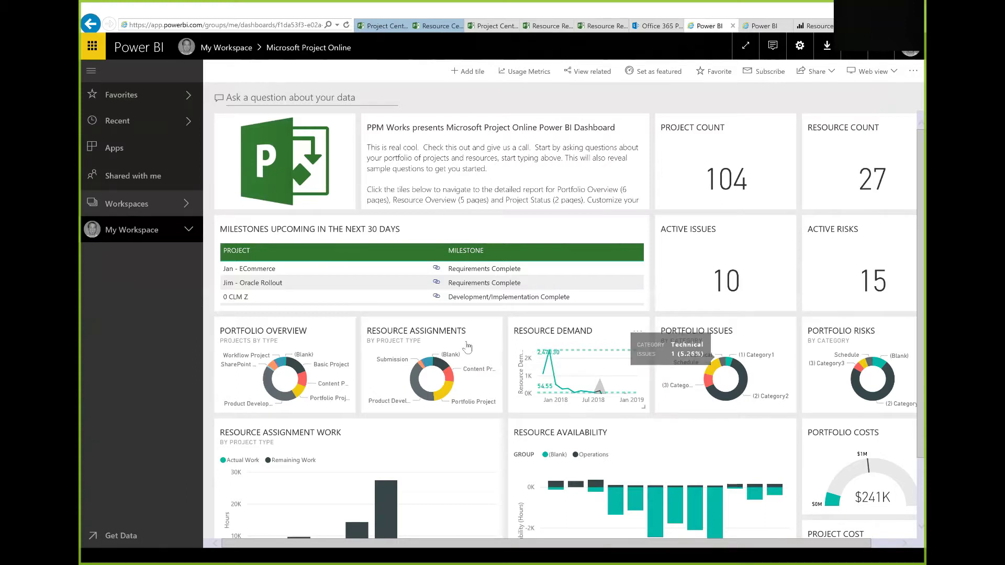
{"action": "left_click", "coordinate": [888, 290]}
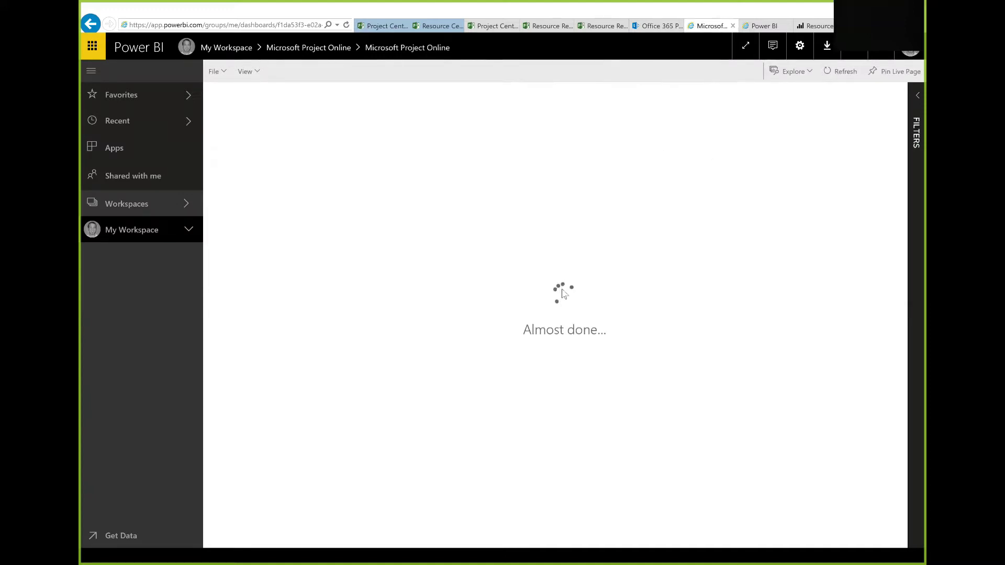
Switch to the PPM Works Dashboard in Power BI and examine its project, savings, work and Resource Utilization by Role tiles.
{"action": "left_click", "coordinate": [763, 27]}
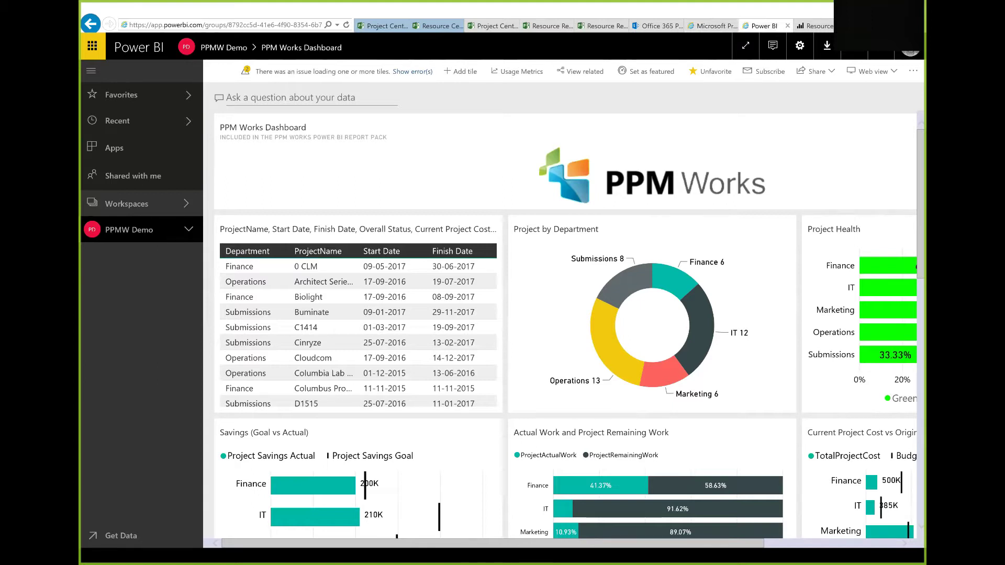
{"action": "scroll", "coordinate": [566, 324], "scroll_direction": "down", "scroll_amount": 2}
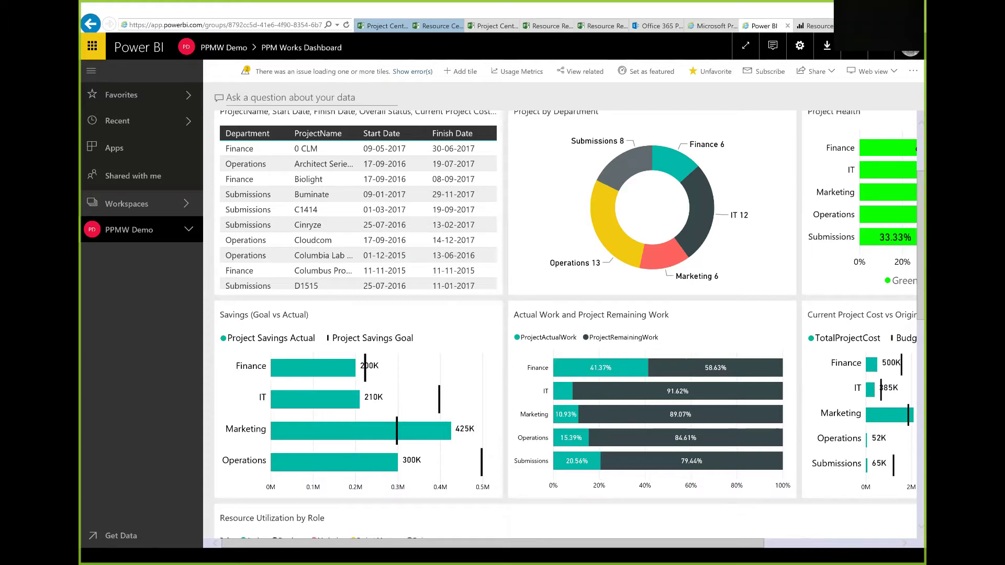
{"action": "scroll", "coordinate": [565, 324], "scroll_direction": "down", "scroll_amount": 1}
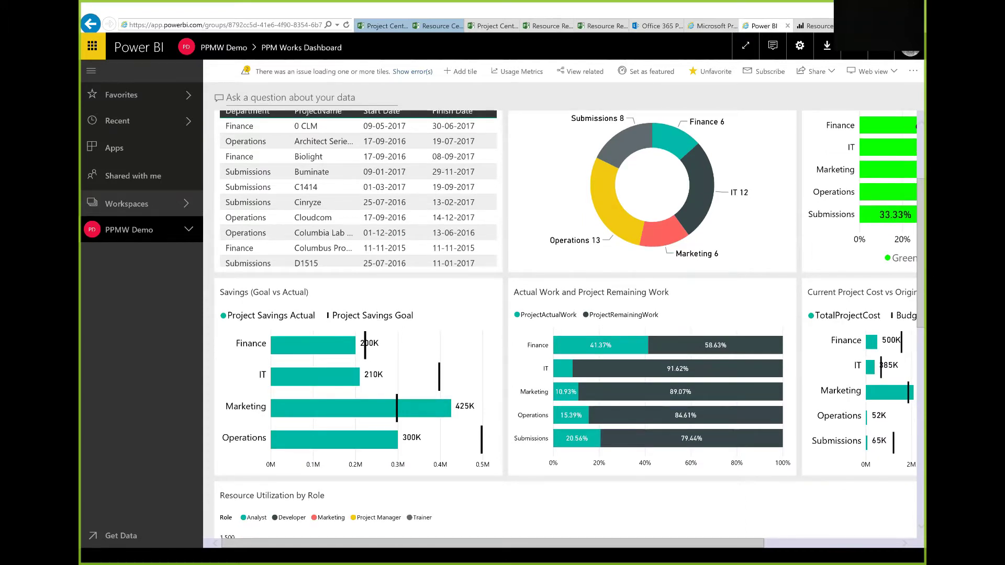
{"action": "scroll", "coordinate": [565, 325], "scroll_direction": "down", "scroll_amount": 1}
{"action": "scroll", "coordinate": [565, 324], "scroll_direction": "down", "scroll_amount": 3}
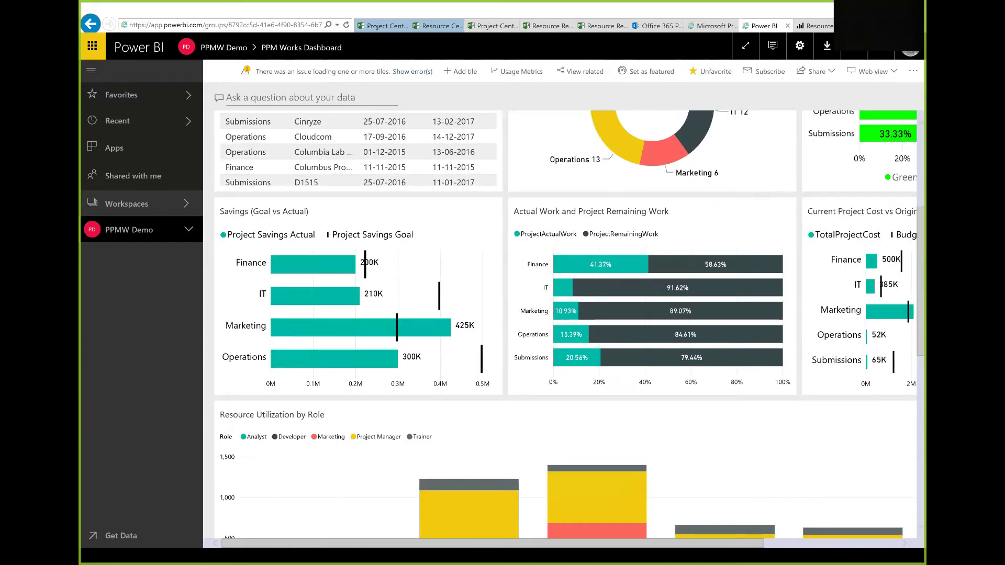
{"action": "scroll", "coordinate": [565, 325], "scroll_direction": "down", "scroll_amount": 1}
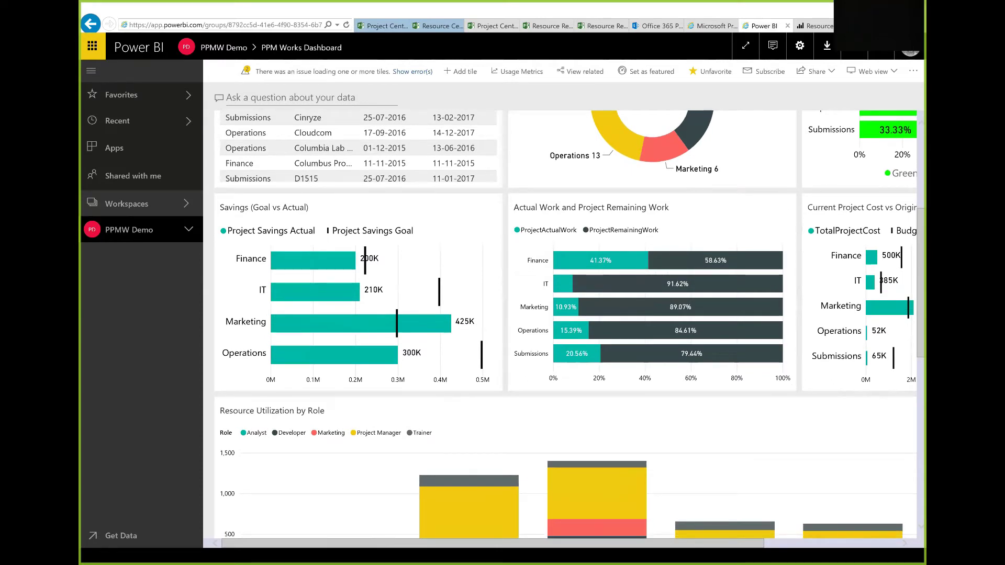
Open the report behind the Resource Utilization by Role tile and try filtering it by the 0 CLM ML project.
{"action": "scroll", "coordinate": [671, 316], "scroll_direction": "down", "scroll_amount": 3}
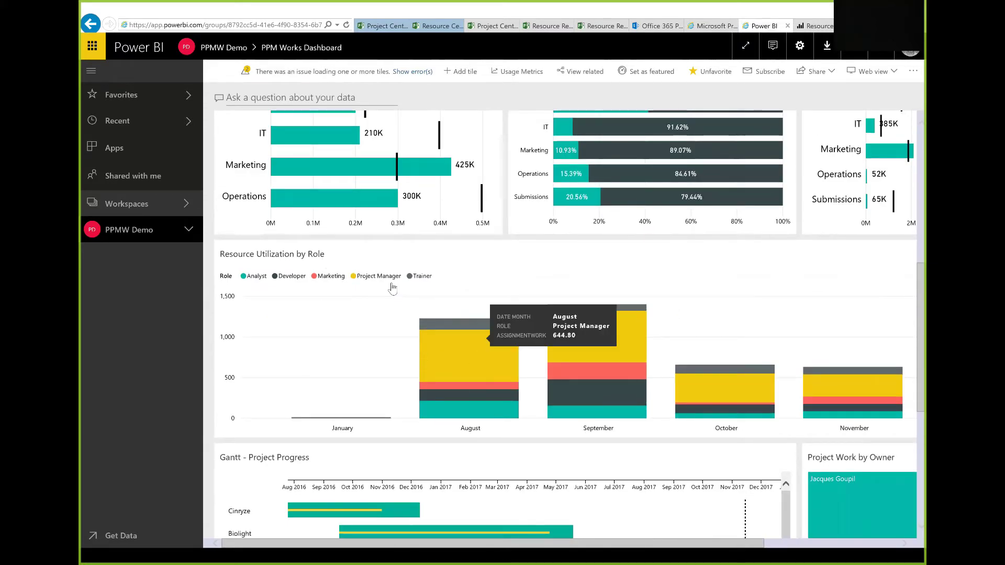
{"action": "mouse_move", "coordinate": [465, 370]}
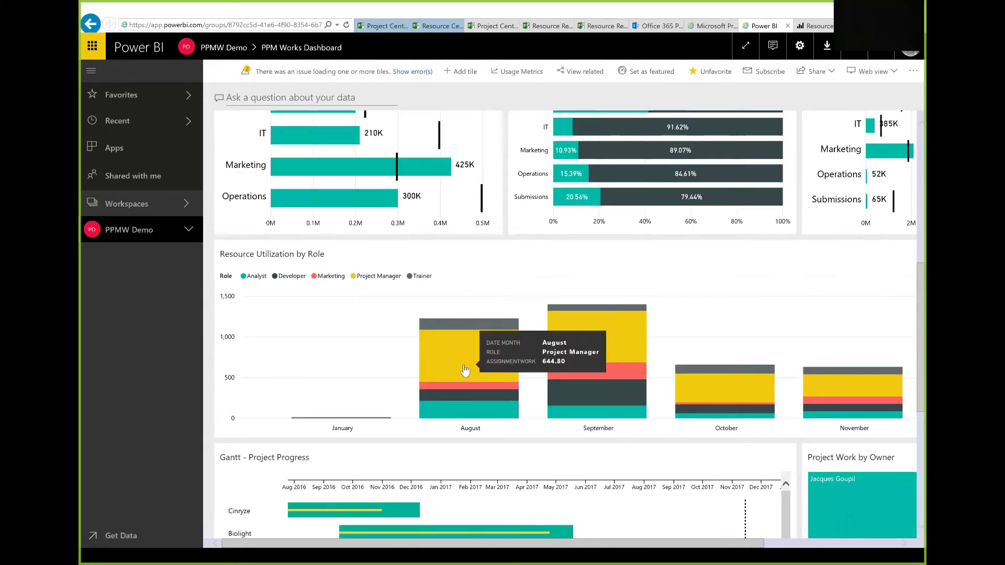
{"action": "left_click", "coordinate": [454, 370]}
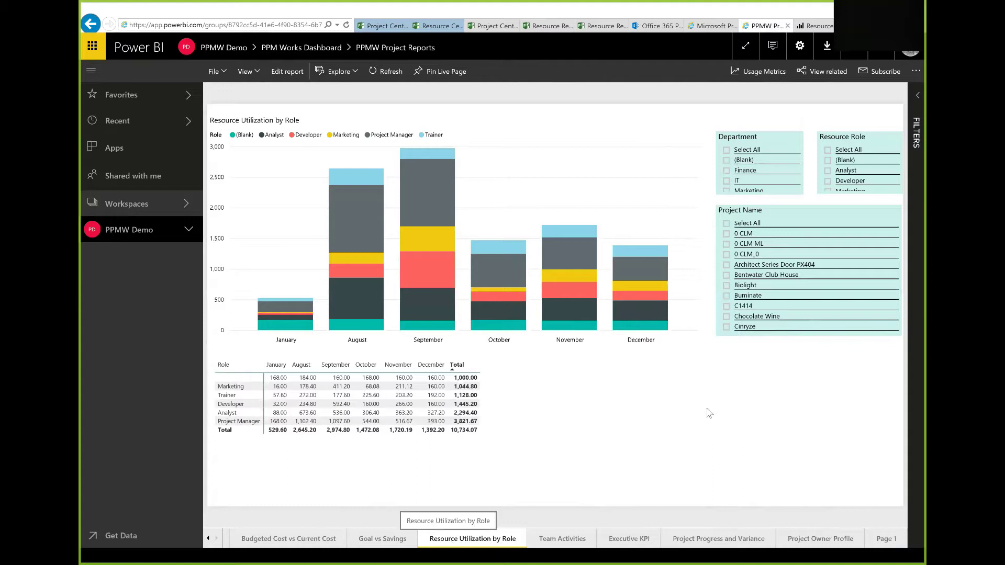
{"action": "left_click", "coordinate": [726, 245]}
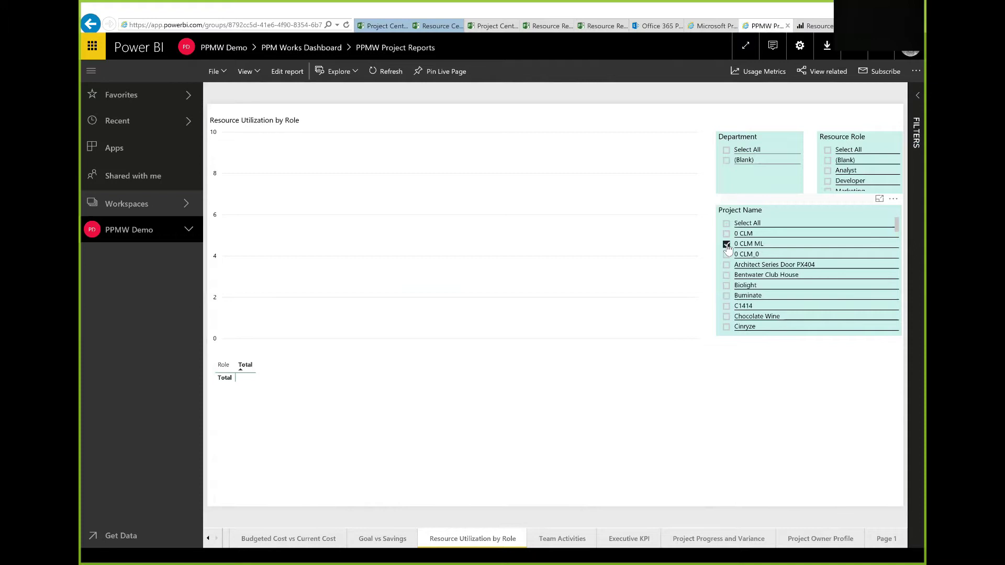
{"action": "left_click", "coordinate": [726, 245]}
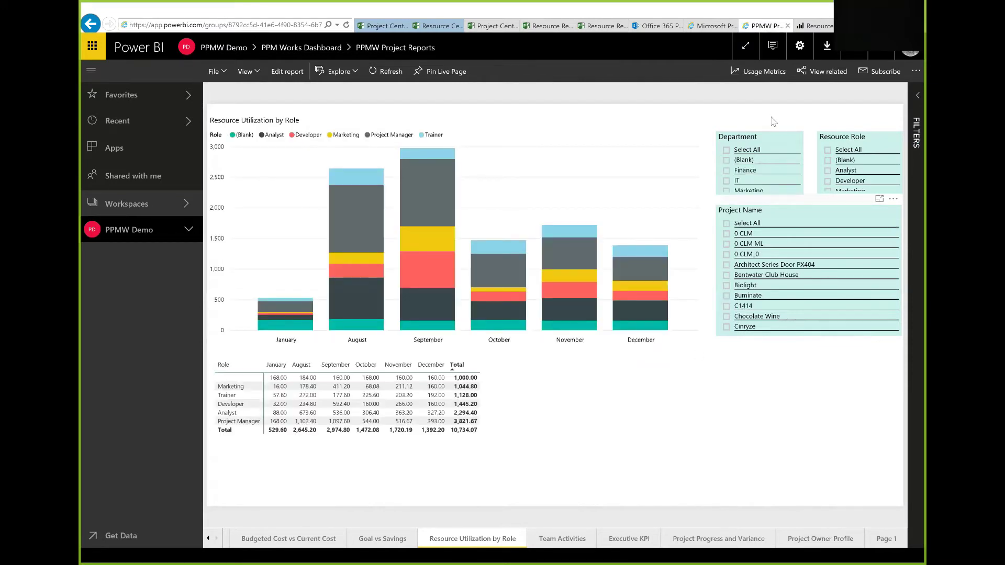
Check the Microsoft Project Online report, select its web address, and switch to the Resource Engagements report.
{"action": "left_click", "coordinate": [715, 29]}
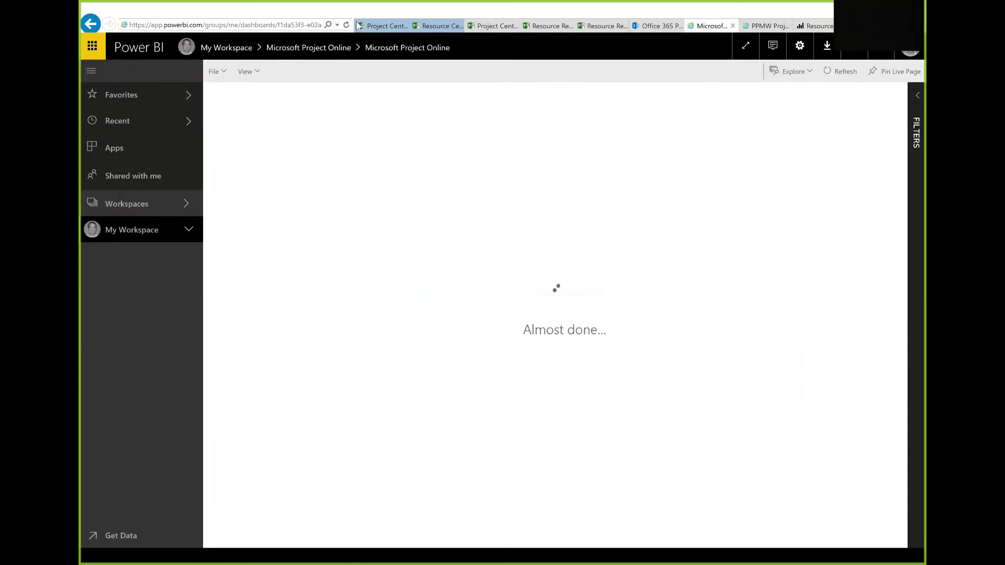
{"action": "left_click", "coordinate": [286, 27]}
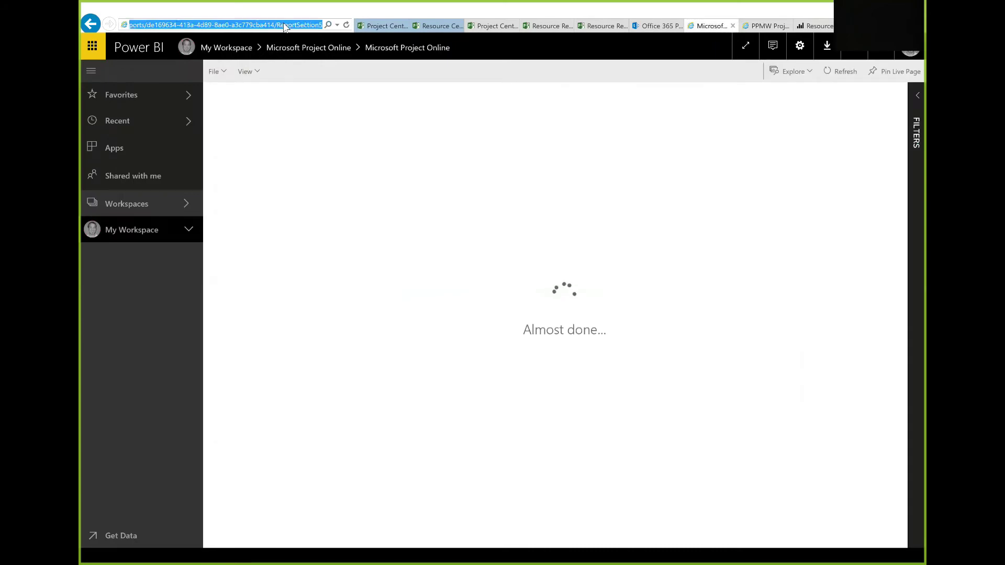
{"action": "left_click", "coordinate": [807, 26]}
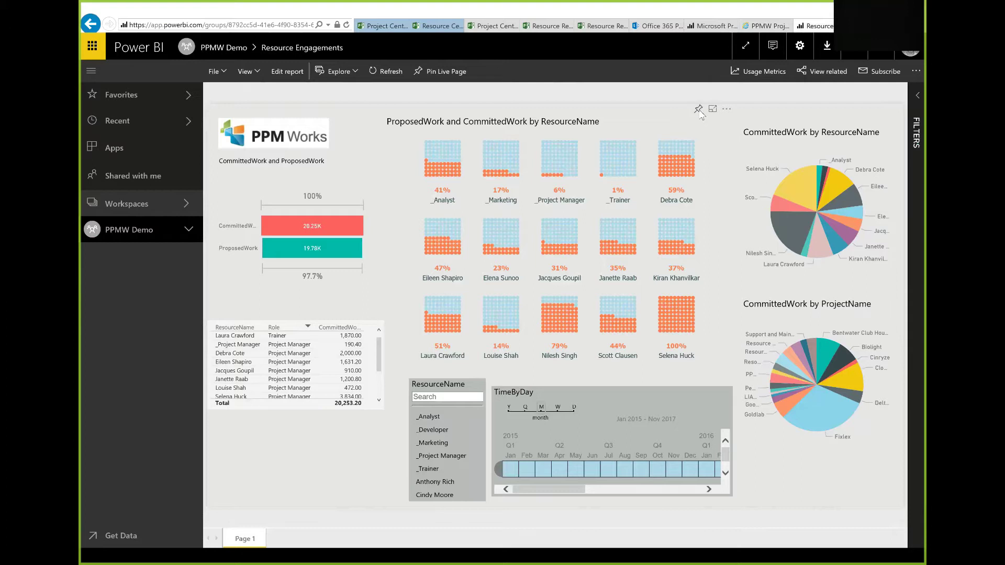
Try pinning the ProposedWork and CommittedWork by ResourceName visual to a new dashboard instead of the existing PPM Works Dashboard.
{"action": "left_click", "coordinate": [698, 109]}
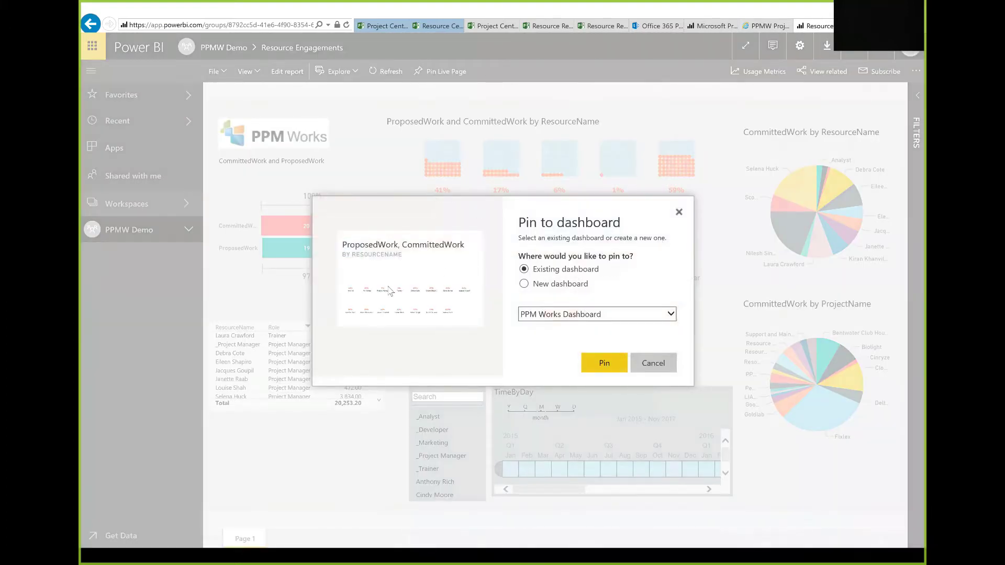
{"action": "left_click", "coordinate": [589, 314]}
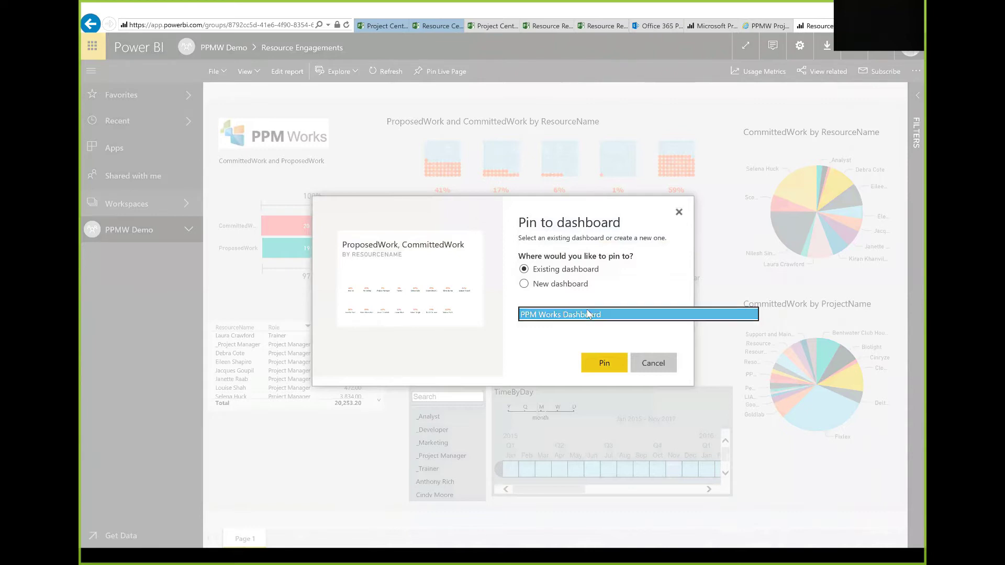
{"action": "left_click", "coordinate": [545, 285]}
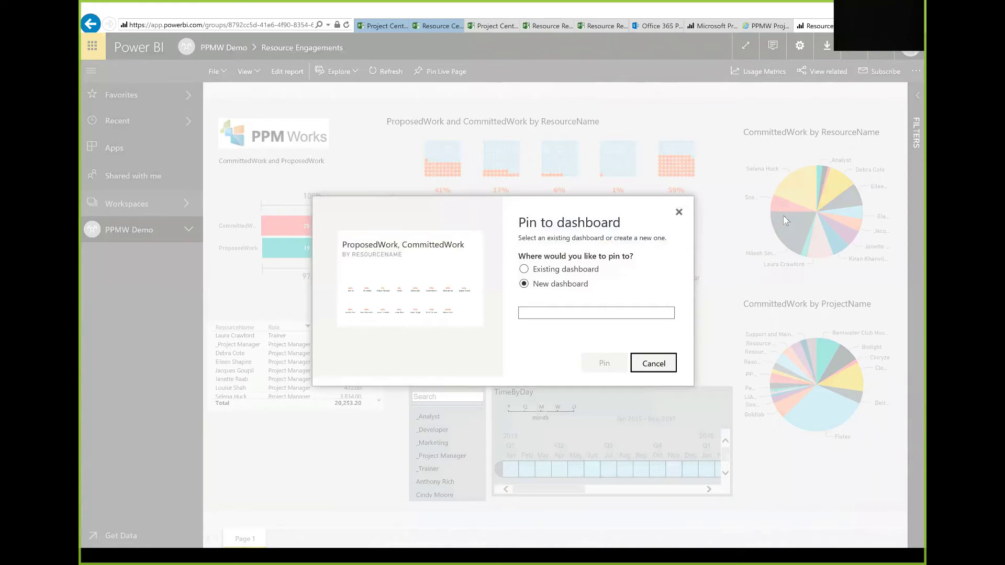
{"action": "left_click", "coordinate": [653, 363]}
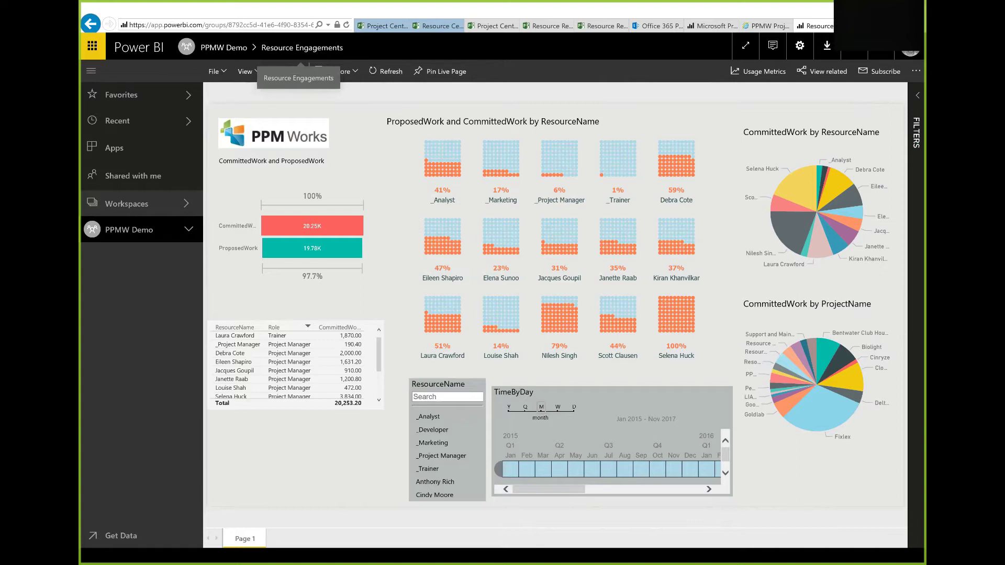
Return to the Microsoft Project Online report and look through the assignments table on its Resource Assignments page.
{"action": "left_click", "coordinate": [379, 26]}
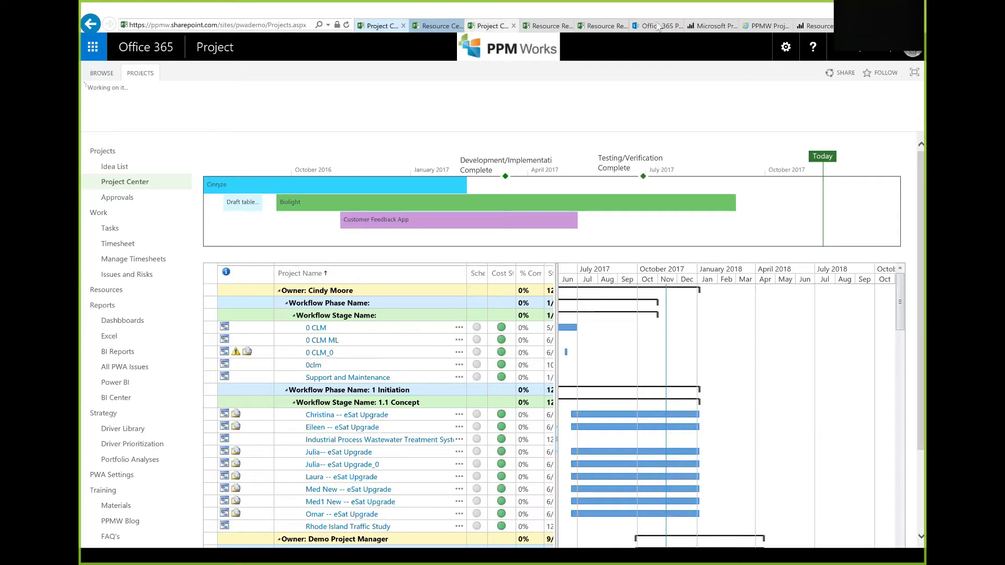
{"action": "left_click", "coordinate": [707, 28]}
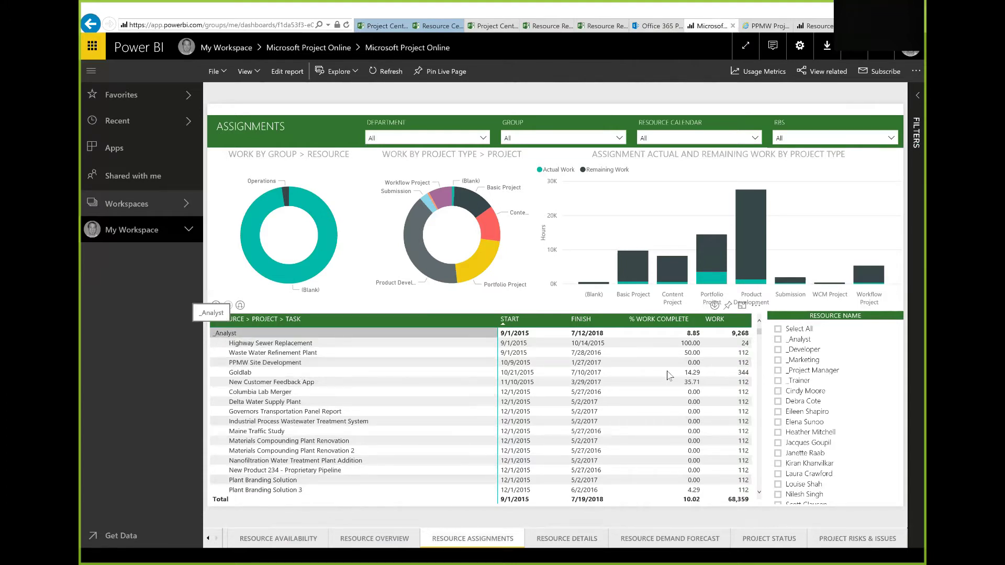
{"action": "left_click_drag", "start_coordinate": [760, 337], "coordinate": [760, 418]}
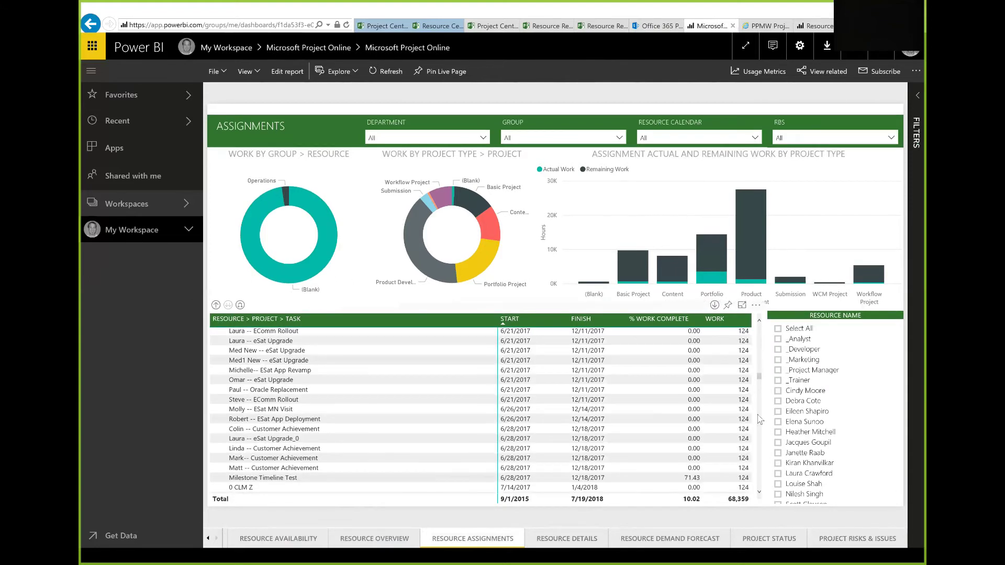
Filter the Resource Assignments page to the _Project Manager resource and view the available Department filter choices.
{"action": "left_click", "coordinate": [778, 371]}
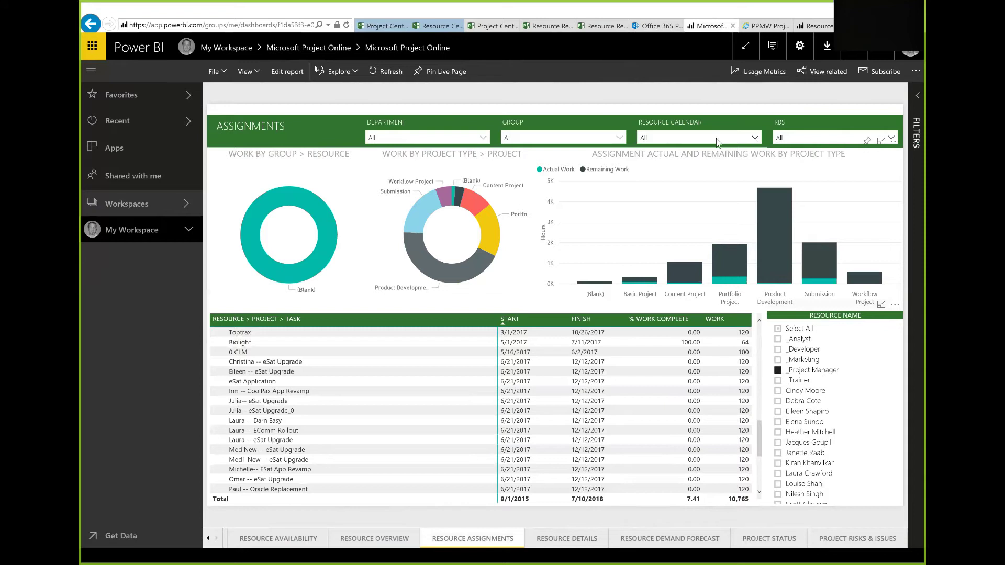
{"action": "left_click", "coordinate": [485, 137]}
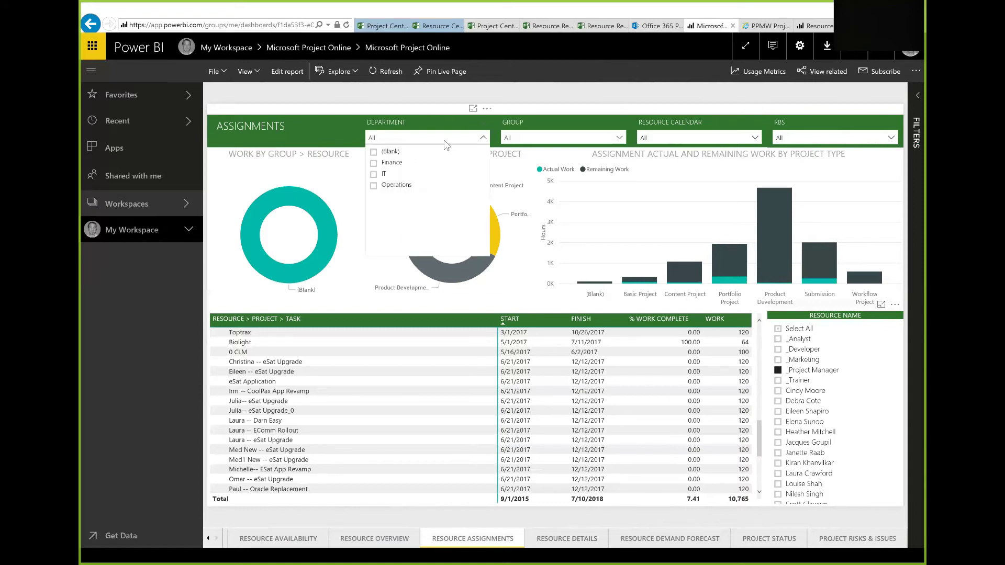
{"action": "left_click", "coordinate": [484, 138]}
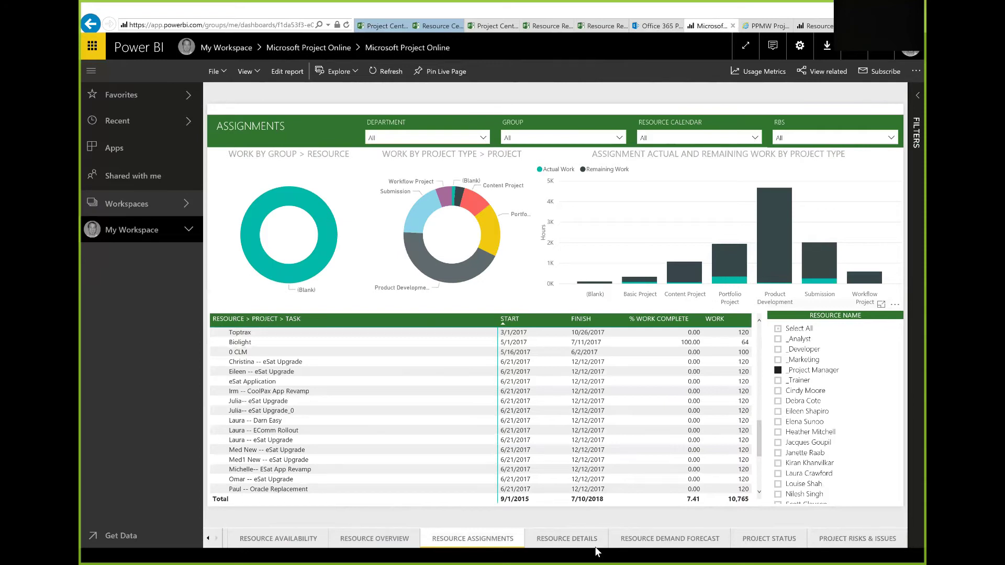
Show the Resource Demand Forecast page and examine the monthly demand and forecast points between November 2017 and August 2018.
{"action": "left_click", "coordinate": [665, 540]}
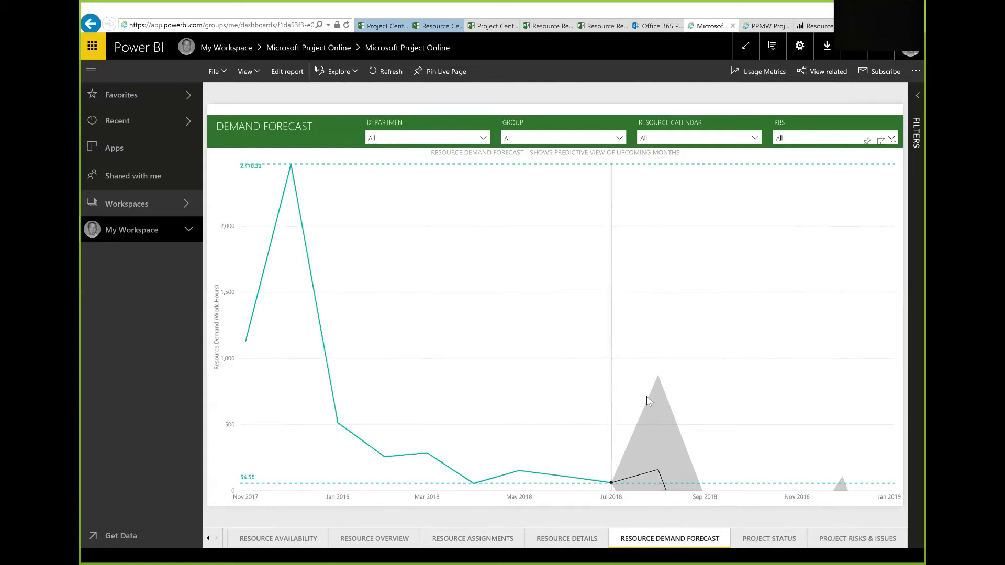
{"action": "mouse_move", "coordinate": [655, 390]}
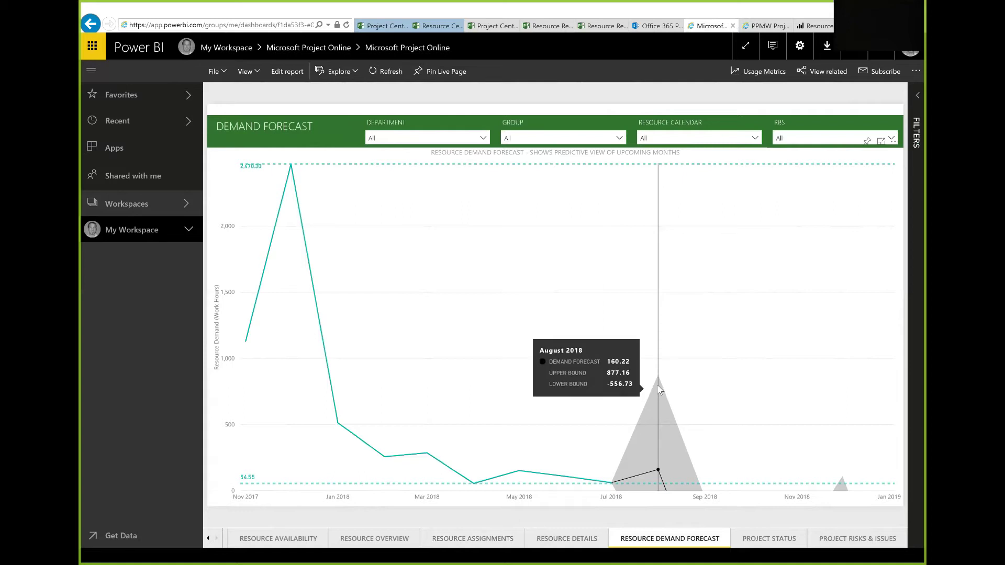
{"action": "mouse_move", "coordinate": [703, 487]}
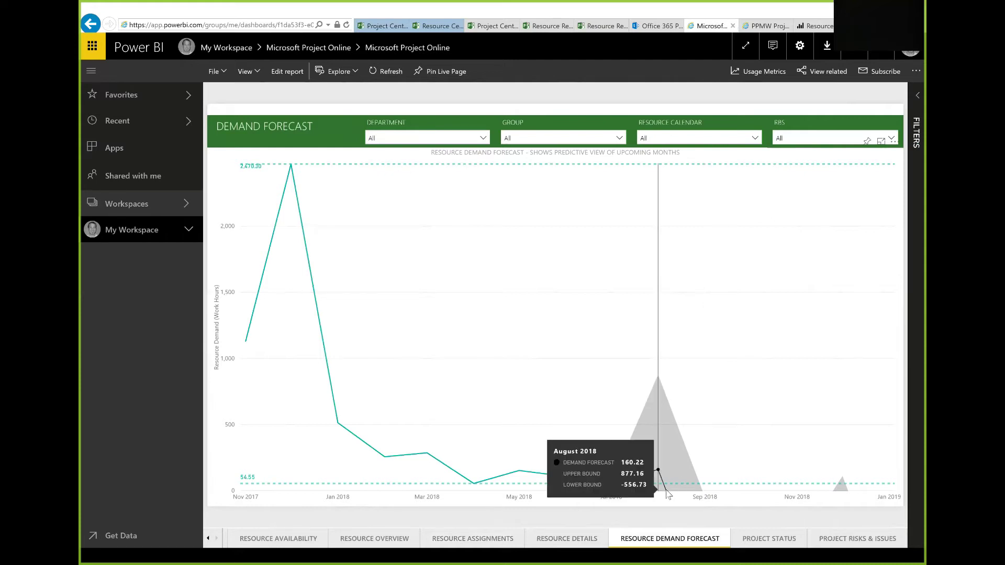
{"action": "mouse_move", "coordinate": [623, 486]}
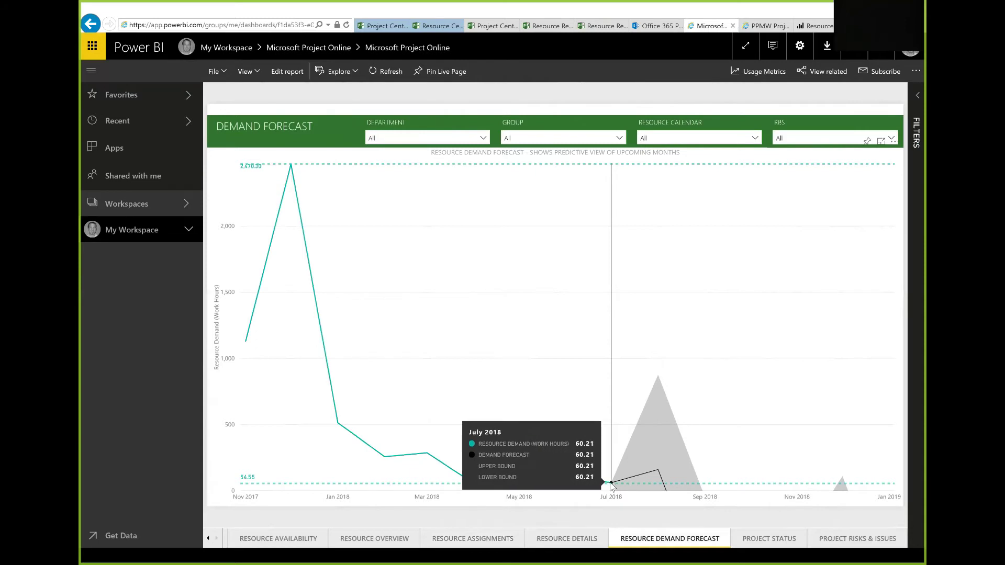
{"action": "mouse_move", "coordinate": [500, 482]}
{"action": "mouse_move", "coordinate": [441, 474]}
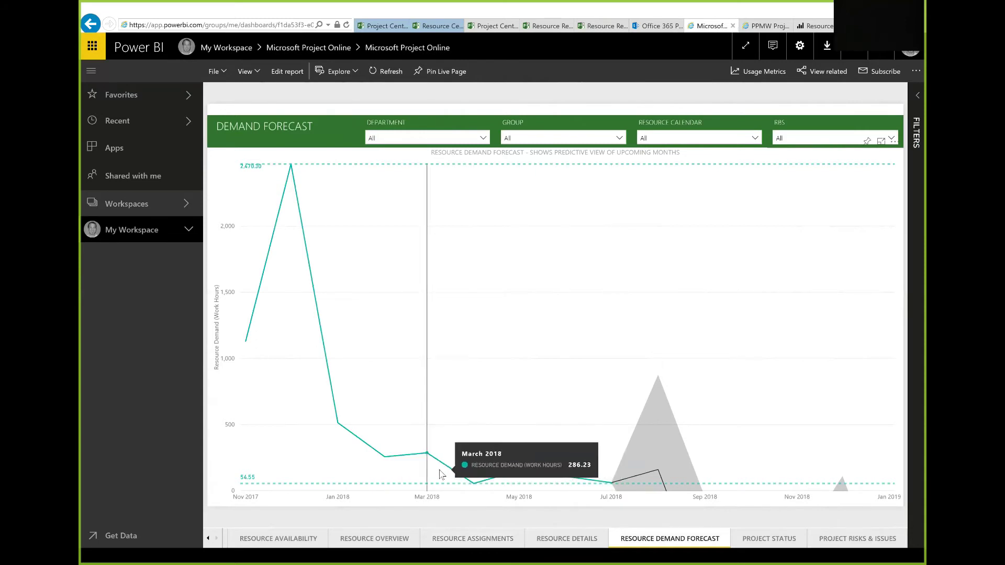
{"action": "mouse_move", "coordinate": [388, 461]}
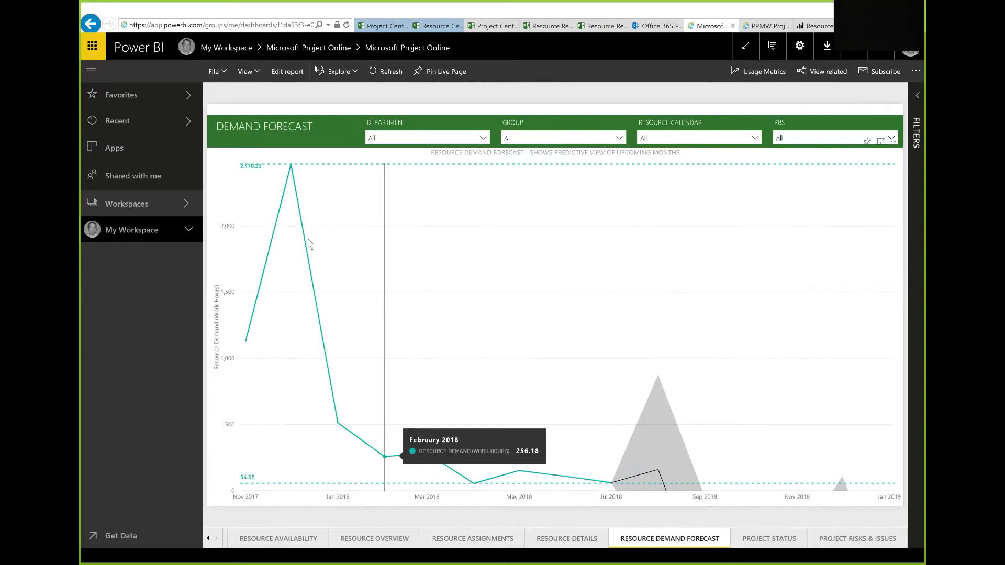
{"action": "mouse_move", "coordinate": [302, 205]}
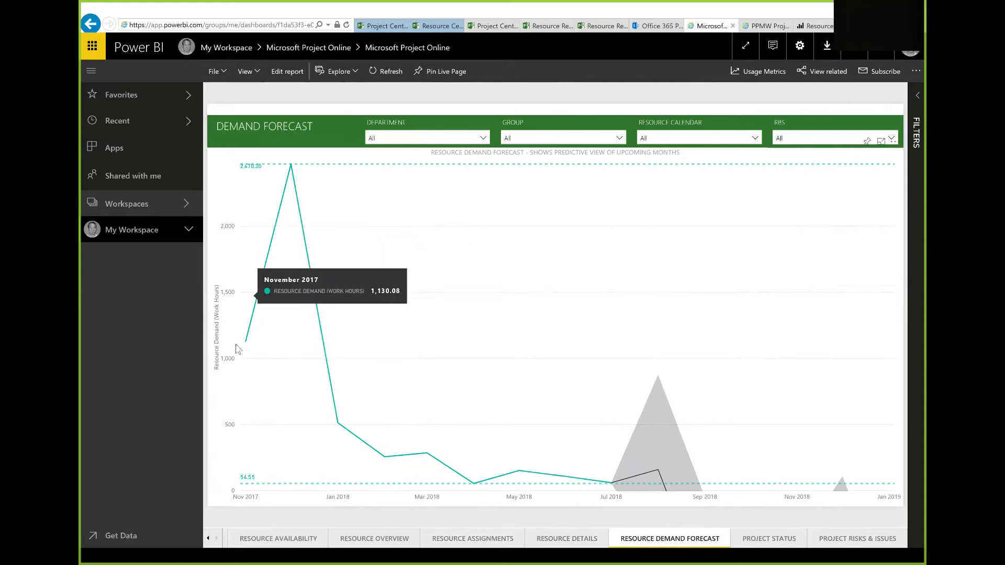
{"action": "mouse_move", "coordinate": [248, 341]}
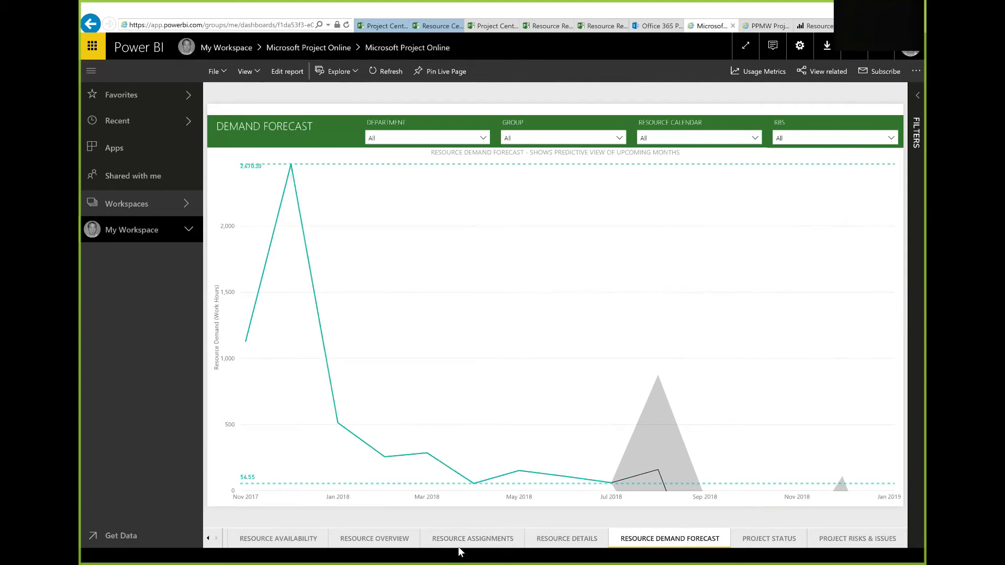
Show the Resource Details page for the _Project Manager resource and examine its monthly availability and demand for 2017.
{"action": "left_click", "coordinate": [557, 541]}
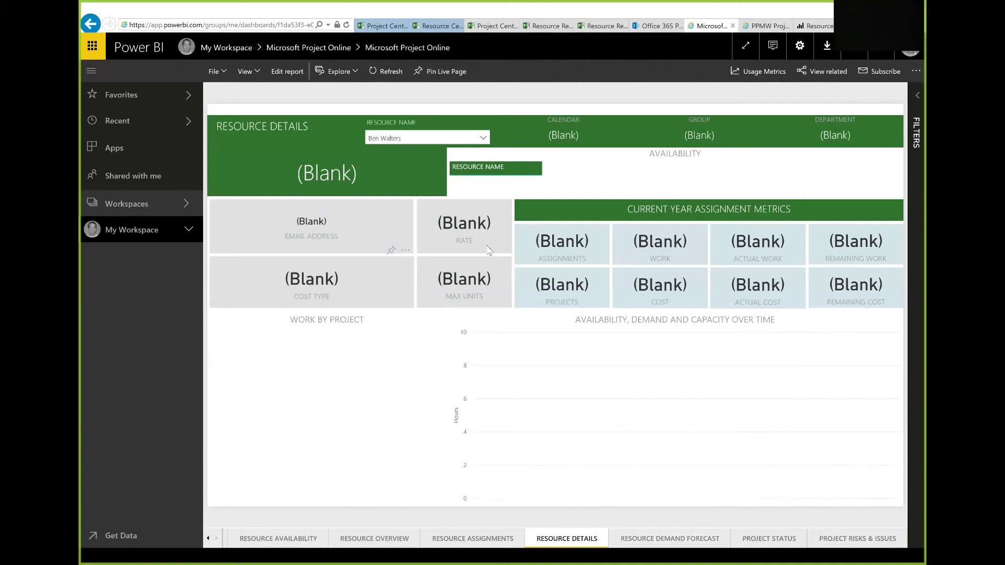
{"action": "left_click", "coordinate": [483, 140]}
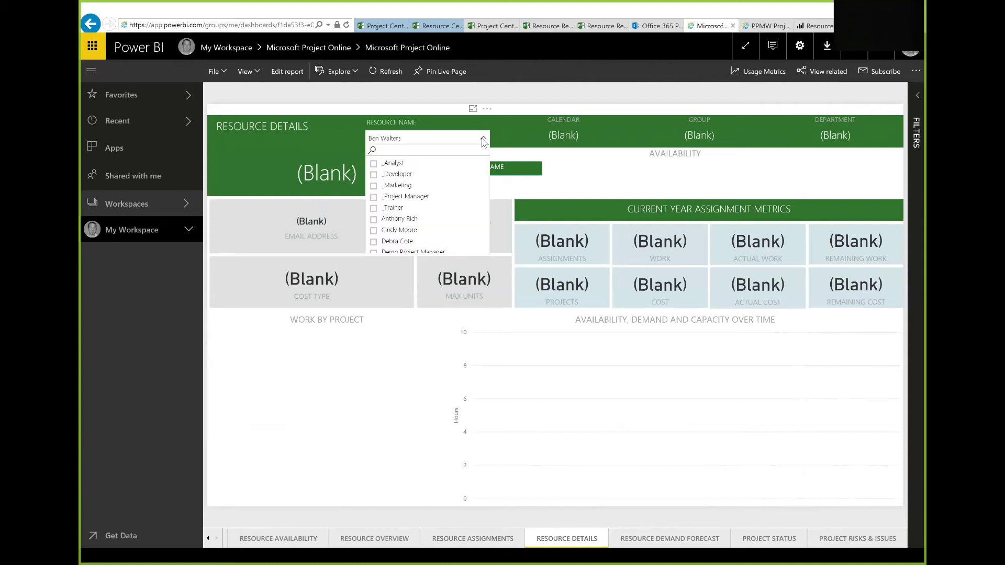
{"action": "left_click", "coordinate": [375, 198]}
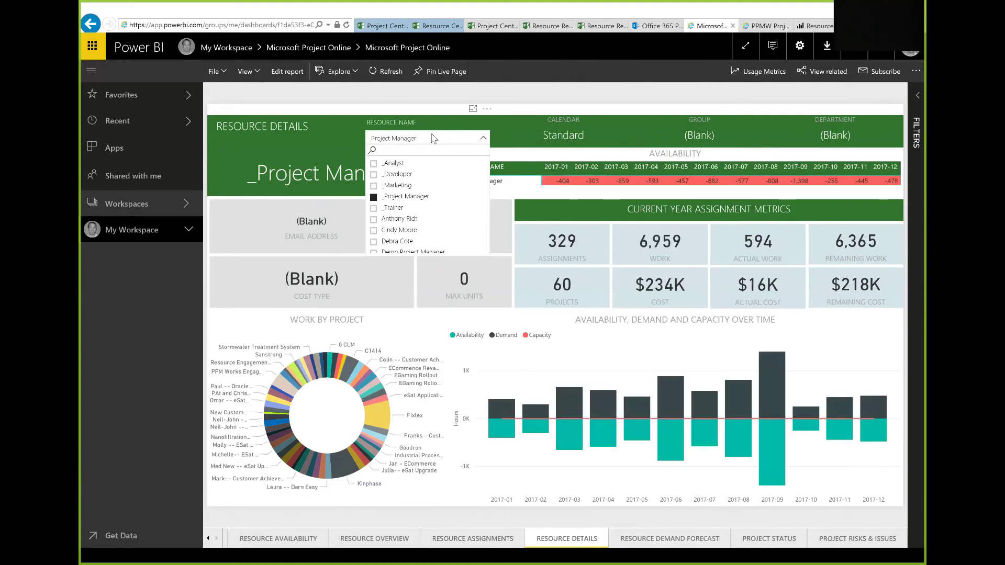
{"action": "left_click", "coordinate": [484, 139]}
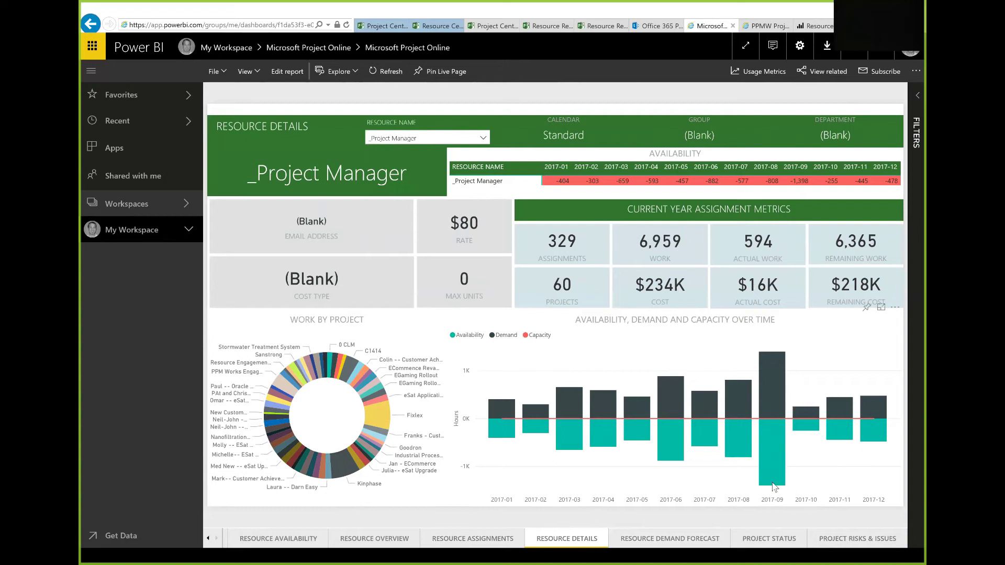
{"action": "mouse_move", "coordinate": [771, 474]}
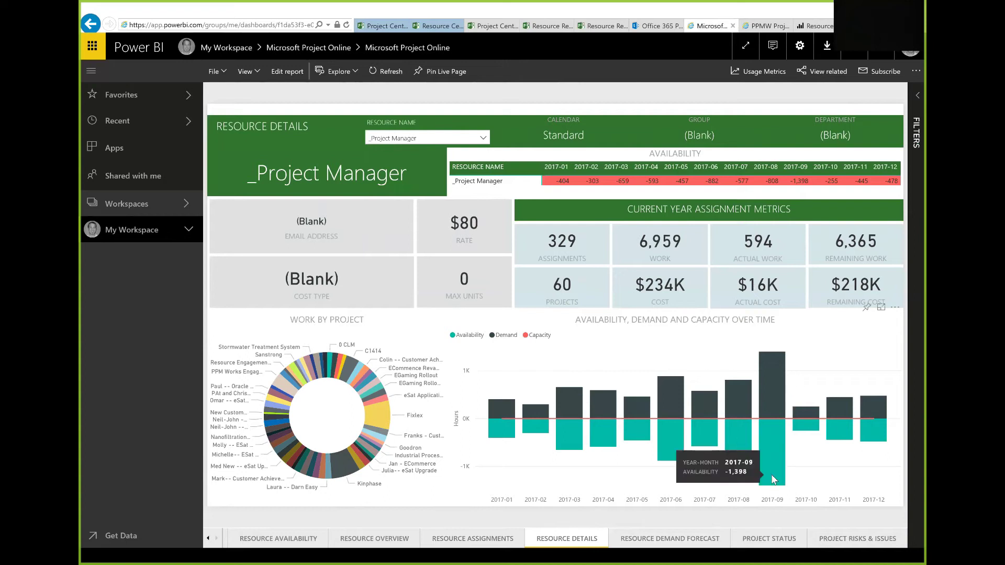
{"action": "mouse_move", "coordinate": [698, 369]}
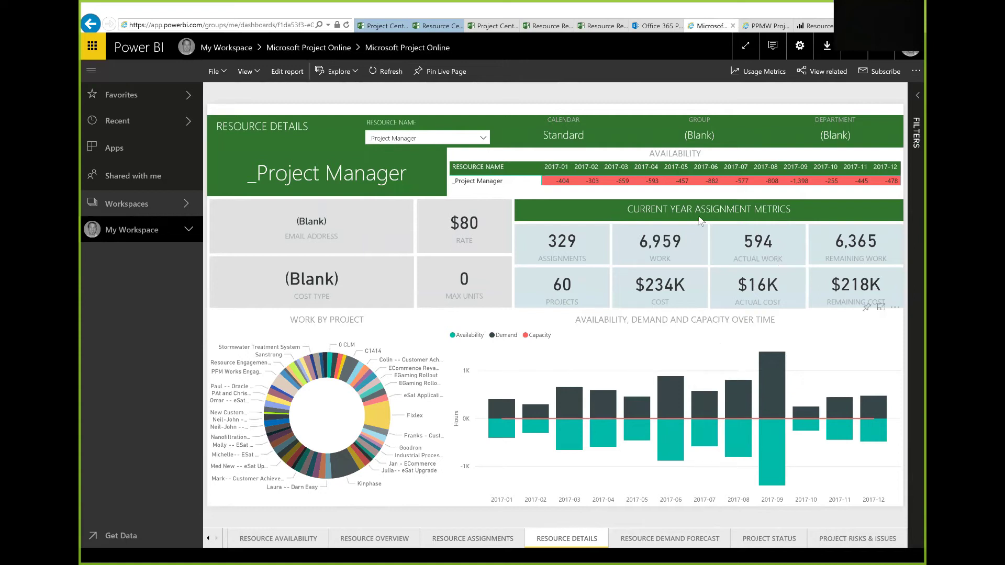
{"action": "mouse_move", "coordinate": [560, 184]}
{"action": "mouse_move", "coordinate": [661, 187]}
Show the Resource Details page for an individual employee instead of _Project Manager, and switch back to the heatmap slide presentation.
{"action": "left_click", "coordinate": [484, 137]}
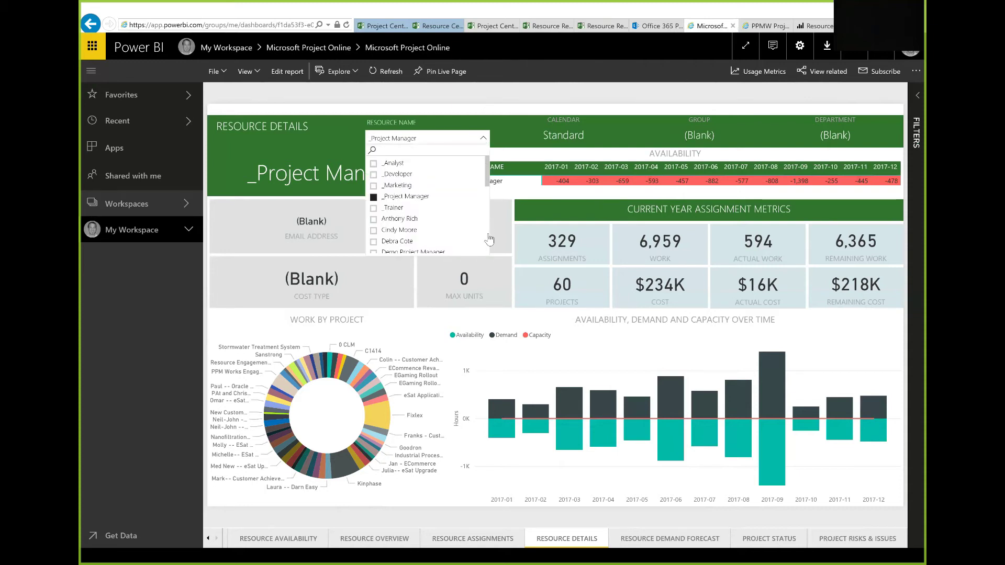
{"action": "scroll", "coordinate": [490, 238], "scroll_direction": "down", "scroll_amount": 3}
{"action": "left_click", "coordinate": [374, 249]}
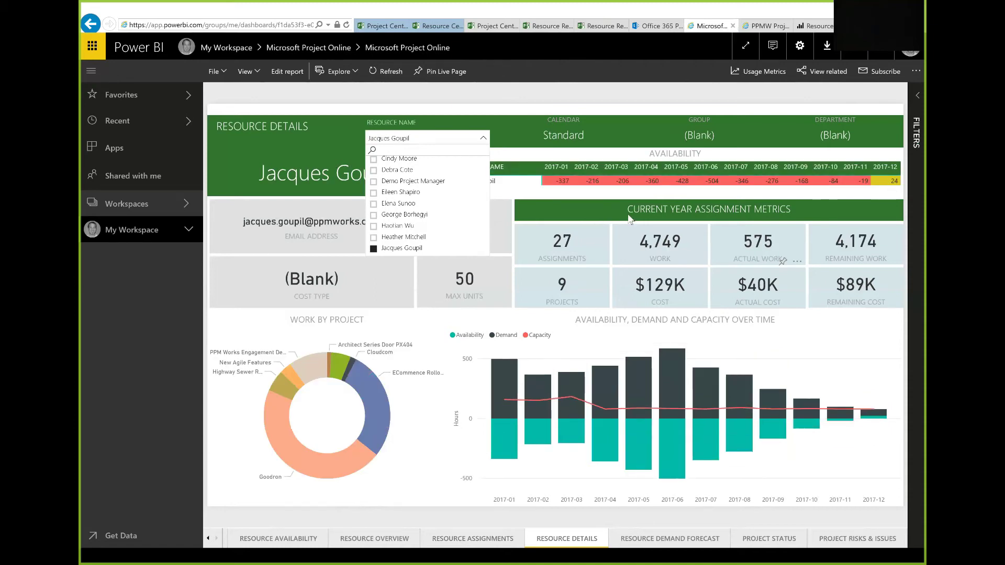
{"action": "left_click", "coordinate": [595, 194]}
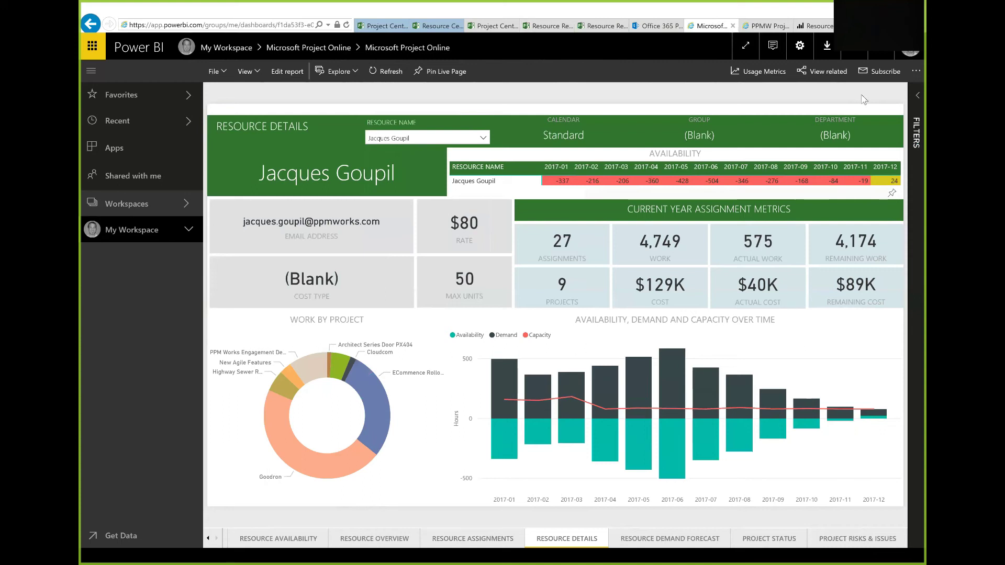
{"action": "key", "text": "alt+Tab"}
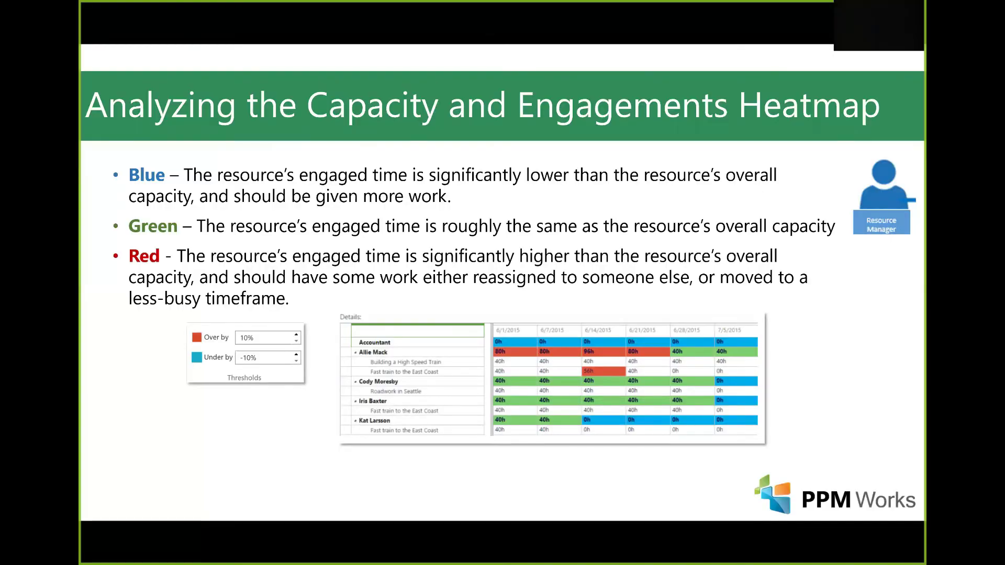